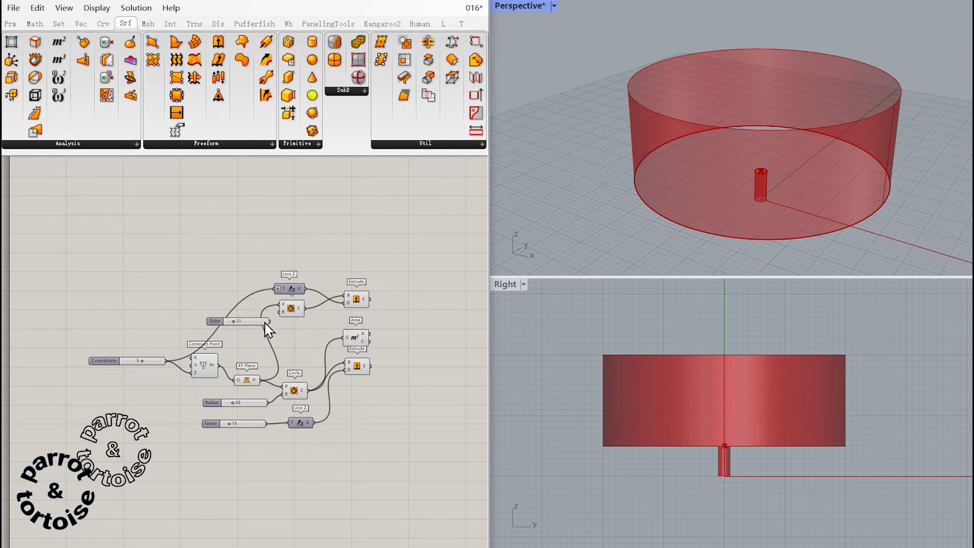
Connect the slider set to 17 to the radius input of the circle for the inner extrusion.
{"action": "left_click_drag", "start_coordinate": [273, 317], "coordinate": [283, 312]}
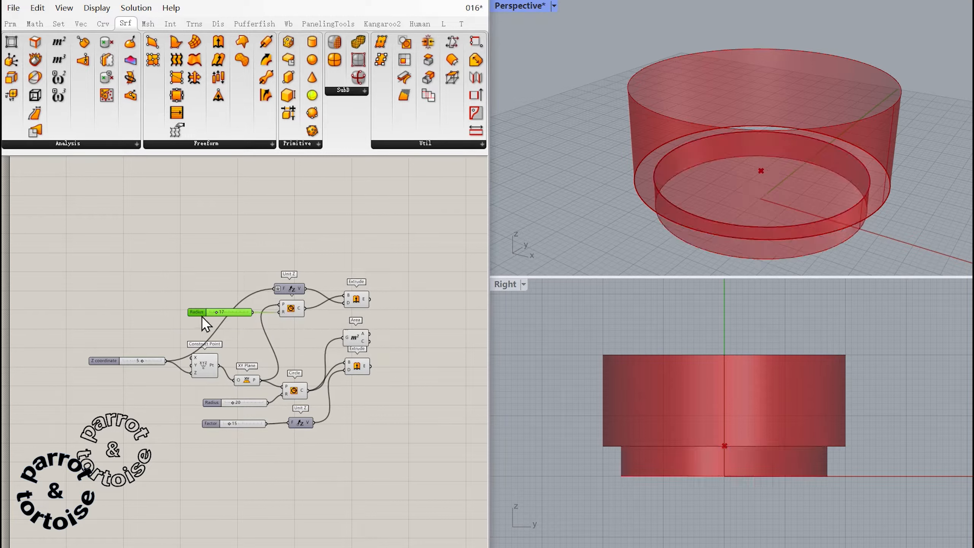
{"action": "left_click", "coordinate": [307, 333]}
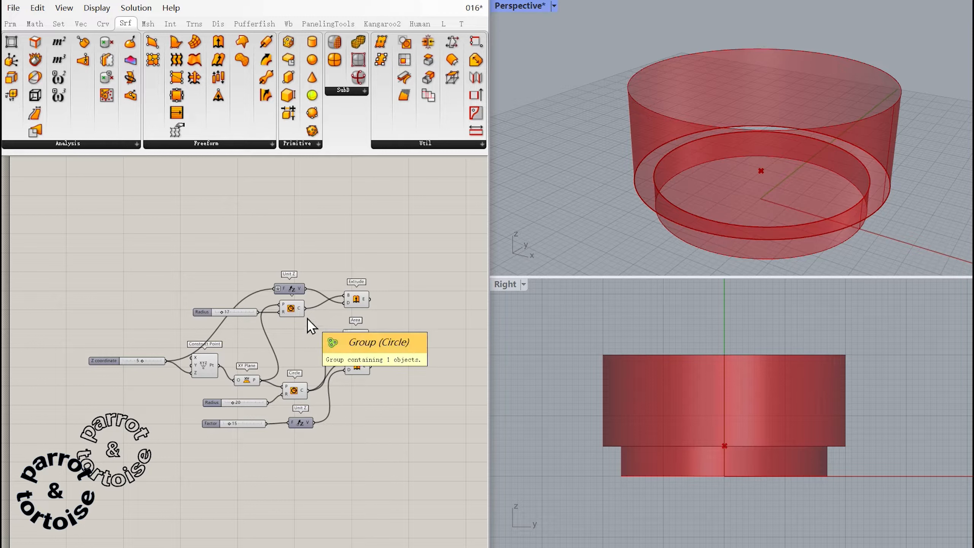
{"action": "right_click_drag", "start_coordinate": [382, 314], "coordinate": [305, 289]}
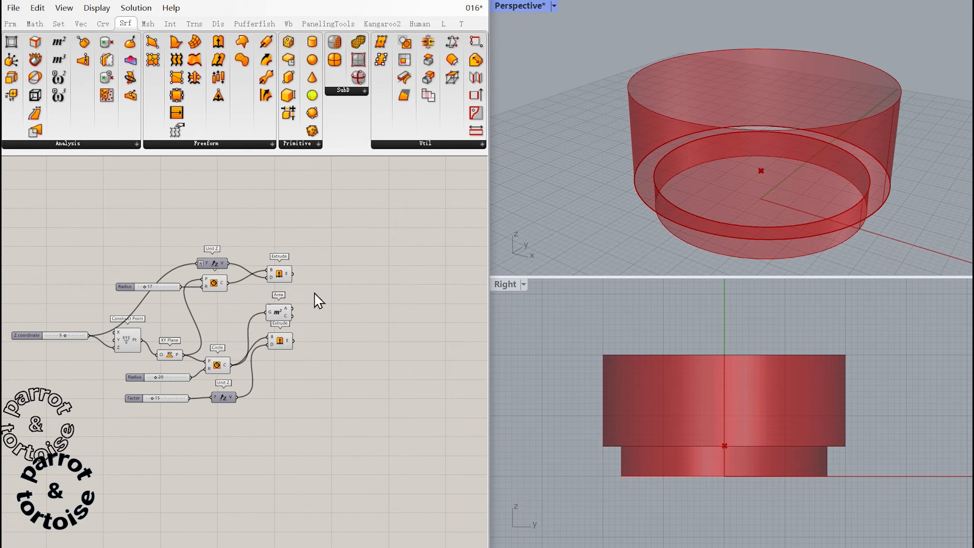
Add an Offset Surface component fed by the outer cylinder's Extrude, with a 0.05 number slider as its distance.
{"action": "key", "text": "ctrl+v"}
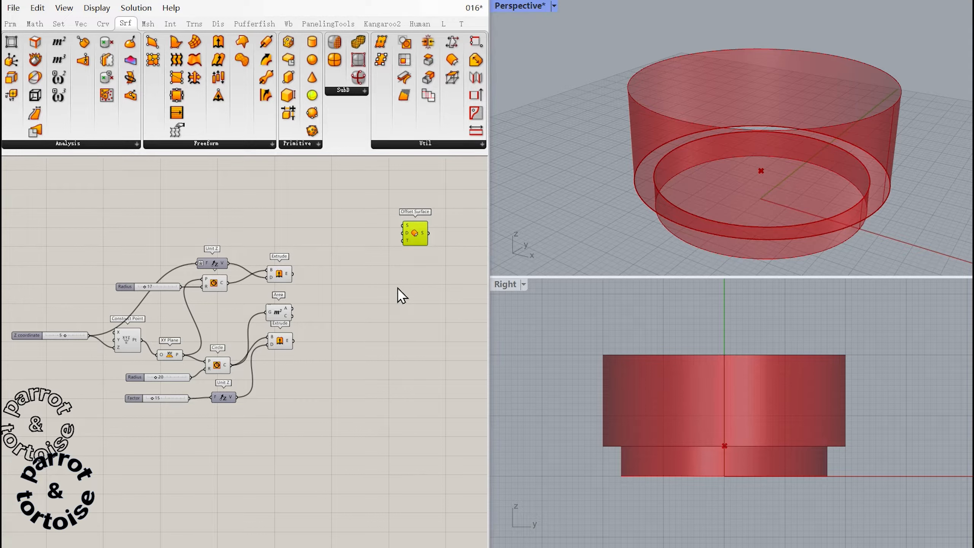
{"action": "left_click_drag", "start_coordinate": [294, 341], "coordinate": [403, 226]}
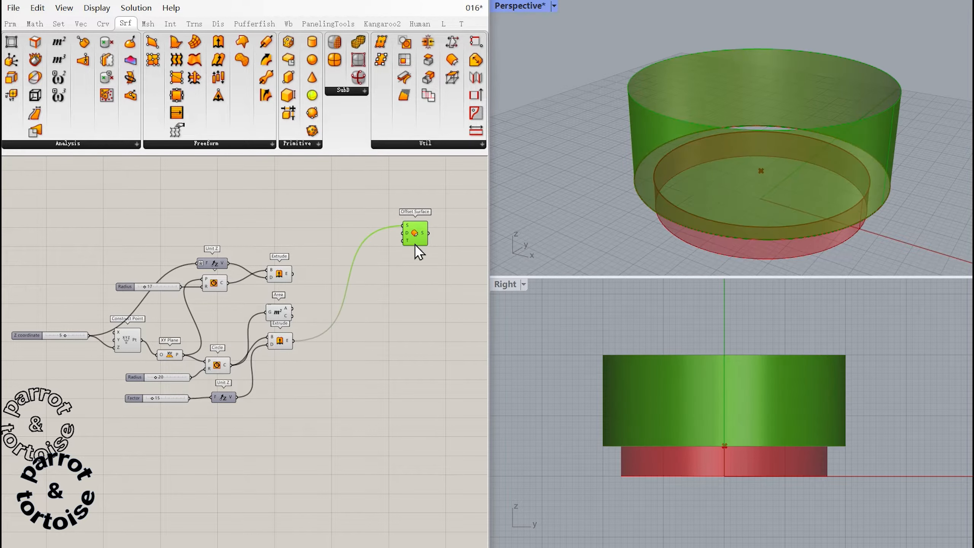
{"action": "double_click", "coordinate": [350, 246]}
{"action": "type", "text": "0"}
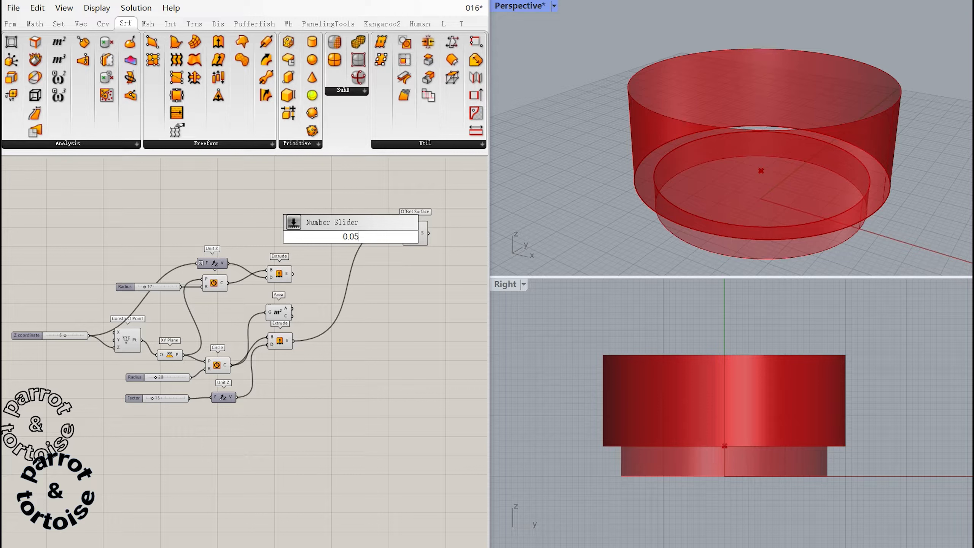
{"action": "type", "text": ".05"}
{"action": "key", "text": "Return"}
{"action": "left_click_drag", "start_coordinate": [383, 236], "coordinate": [404, 233]}
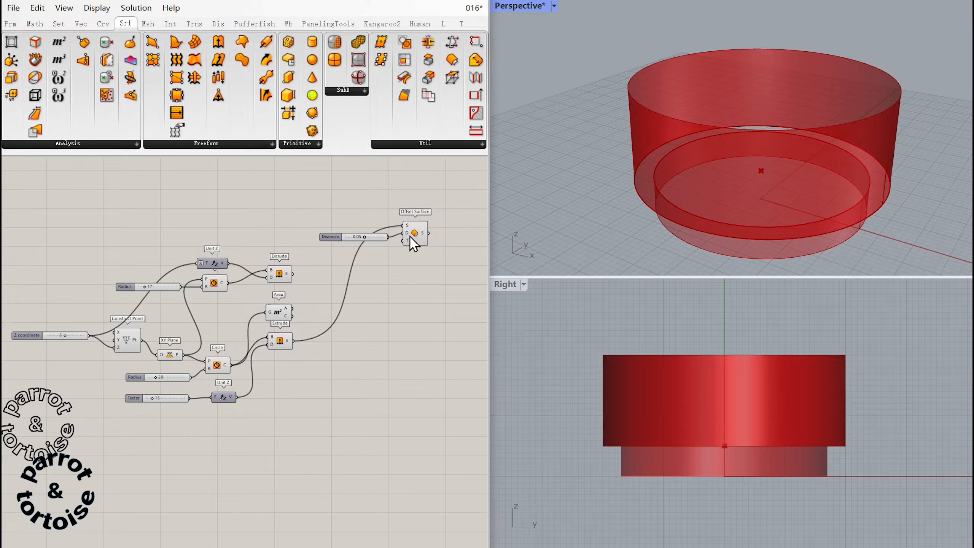
Apply the expression -x to the distance input of Offset Surface.
{"action": "right_click", "coordinate": [405, 233]}
{"action": "mouse_move", "coordinate": [479, 350]}
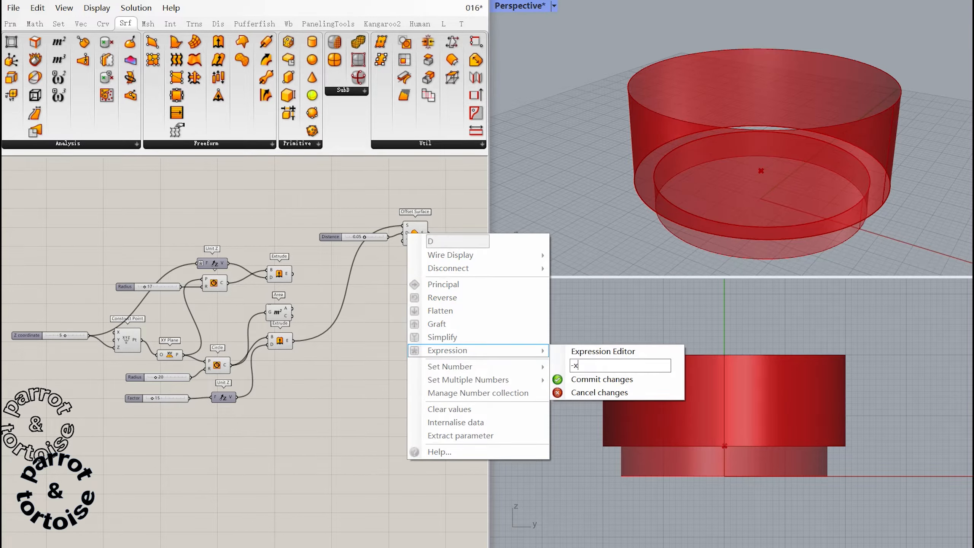
{"action": "left_click", "coordinate": [614, 379]}
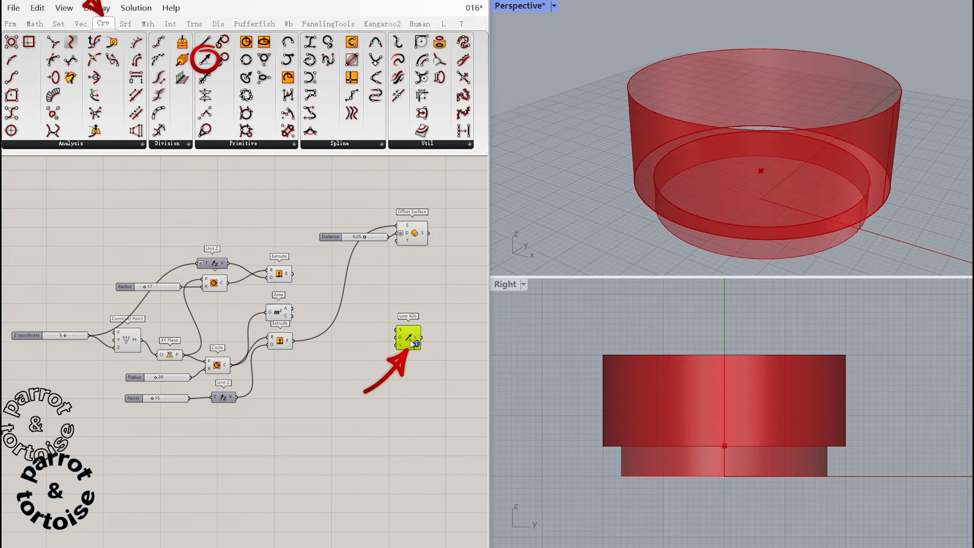
Define the Line SDL from the Area centroid, with Unit Z as direction and the Factor slider of 15 as length.
{"action": "left_click_drag", "start_coordinate": [293, 315], "coordinate": [403, 332]}
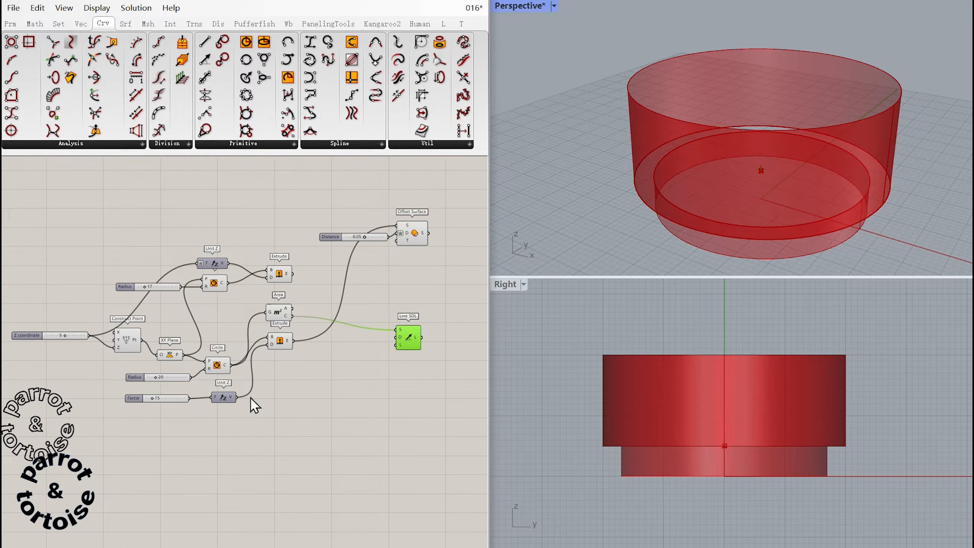
{"action": "left_click_drag", "start_coordinate": [237, 397], "coordinate": [398, 347]}
{"action": "right_click_drag", "start_coordinate": [353, 365], "coordinate": [363, 366]}
{"action": "left_click", "coordinate": [361, 367]}
{"action": "left_click_drag", "start_coordinate": [245, 398], "coordinate": [405, 346]}
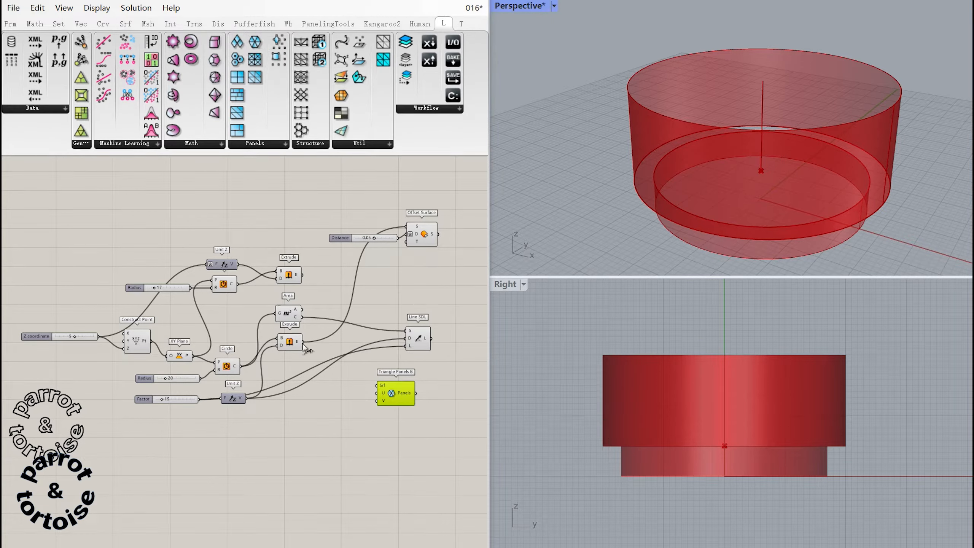
Panel the outer extruded surface with Triangle Panels B, using number sliders for 10 U divisions and 80 V divisions.
{"action": "left_click_drag", "start_coordinate": [302, 341], "coordinate": [377, 385]}
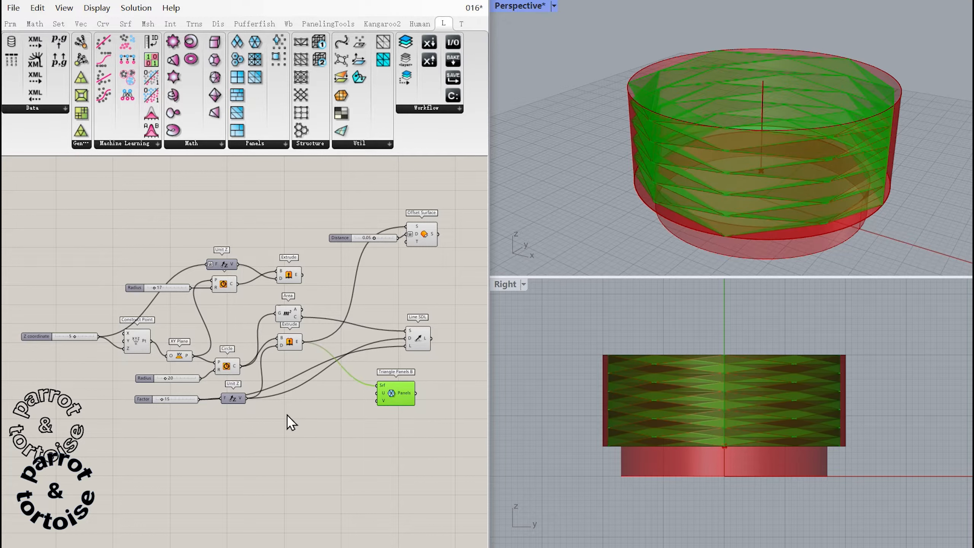
{"action": "double_click", "coordinate": [290, 422]}
{"action": "type", "text": "slider"}
{"action": "key", "text": "Return"}
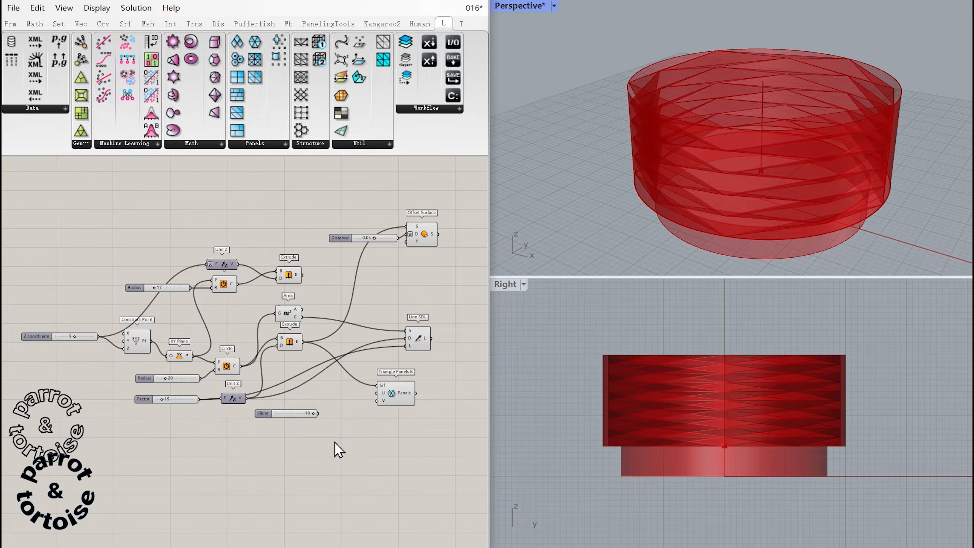
{"action": "double_click", "coordinate": [290, 424]}
{"action": "type", "text": "80"}
{"action": "key", "text": "Return"}
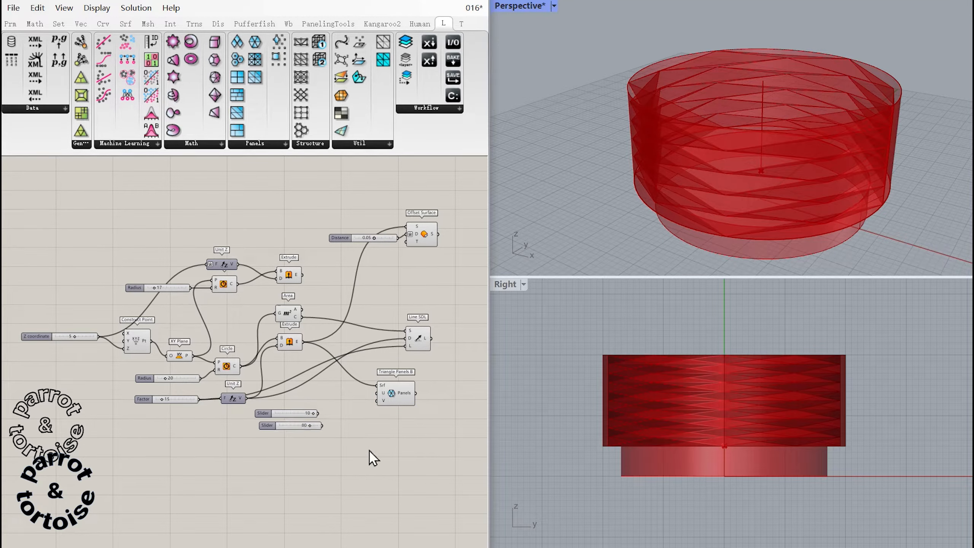
{"action": "left_click_drag", "start_coordinate": [318, 413], "coordinate": [377, 401]}
{"action": "scroll", "coordinate": [719, 418], "scroll_direction": "up", "scroll_amount": 3}
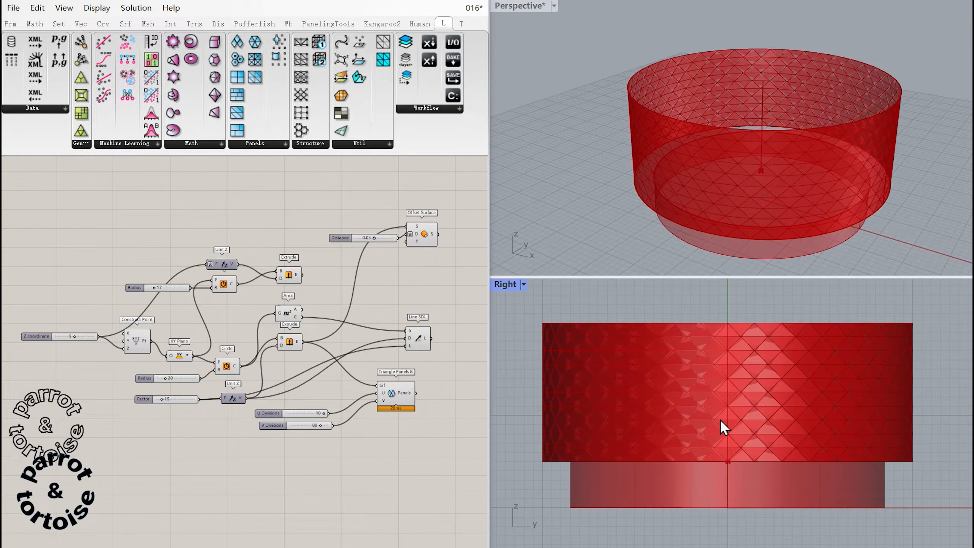
{"action": "scroll", "coordinate": [785, 125], "scroll_direction": "up", "scroll_amount": 3}
{"action": "scroll", "coordinate": [771, 95], "scroll_direction": "down", "scroll_amount": 2}
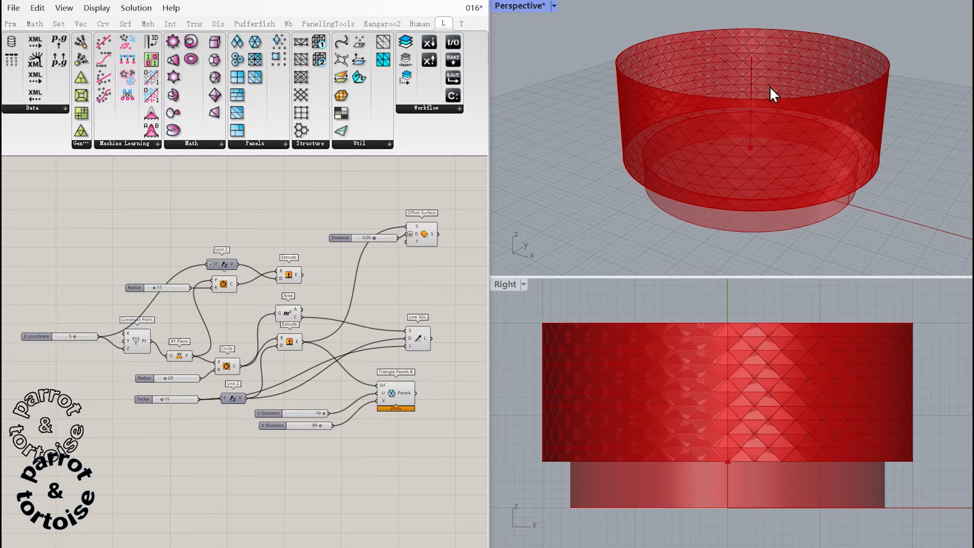
{"action": "scroll", "coordinate": [770, 86], "scroll_direction": "down", "scroll_amount": 2}
Turn off the preview of the base components, from Construct Point through the circles and Area to both Extrudes.
{"action": "left_click_drag", "start_coordinate": [314, 396], "coordinate": [101, 268]}
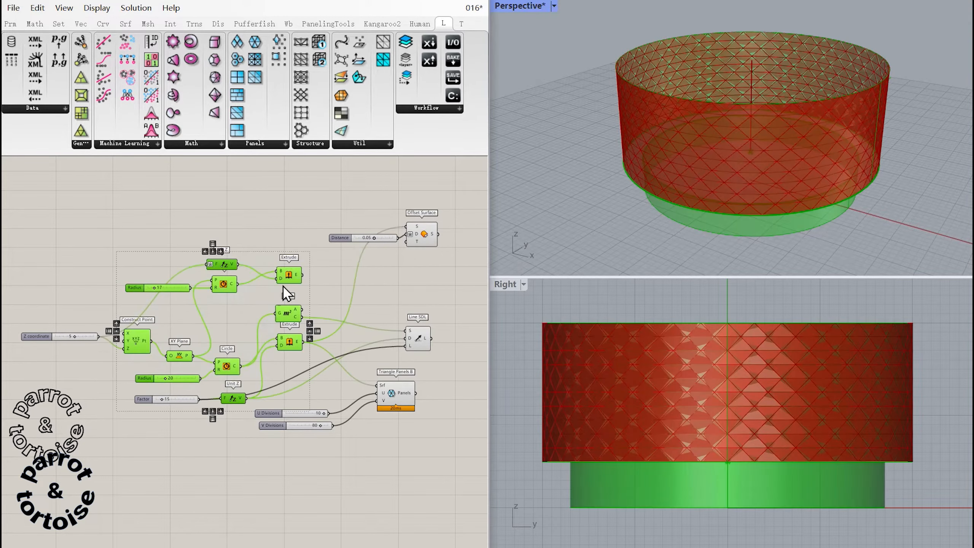
{"action": "middle_click", "coordinate": [304, 306]}
{"action": "left_click", "coordinate": [326, 265]}
{"action": "left_click", "coordinate": [377, 325]}
Turn the preview of the inner cylinder's Extrude component back on.
{"action": "right_click_drag", "start_coordinate": [424, 369], "coordinate": [364, 350]}
{"action": "middle_click", "coordinate": [226, 255]}
{"action": "left_click", "coordinate": [250, 229]}
{"action": "left_click", "coordinate": [367, 276]}
Add an Addition component that sums the V Divisions slider and a panel containing 1.
{"action": "right_click_drag", "start_coordinate": [364, 386], "coordinate": [332, 364]}
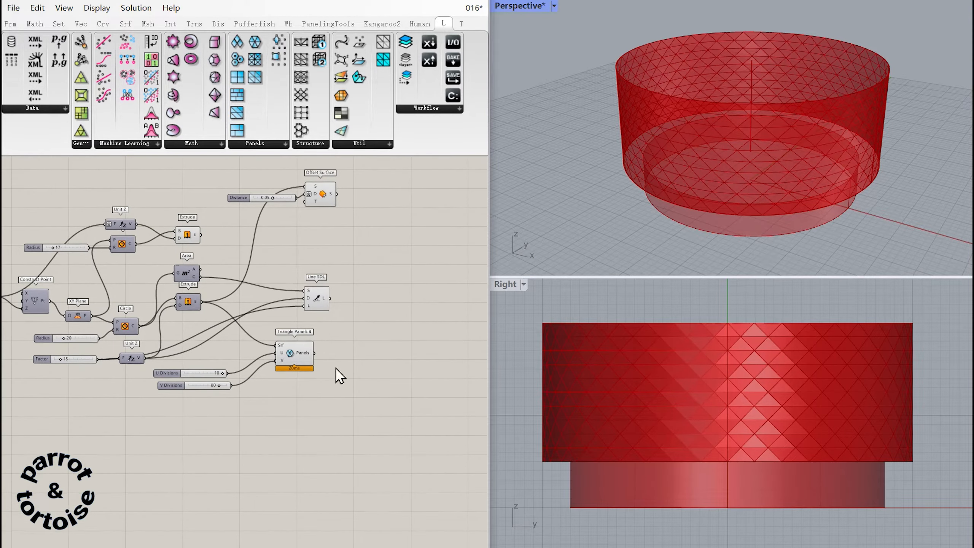
{"action": "right_click_drag", "start_coordinate": [333, 364], "coordinate": [326, 365]}
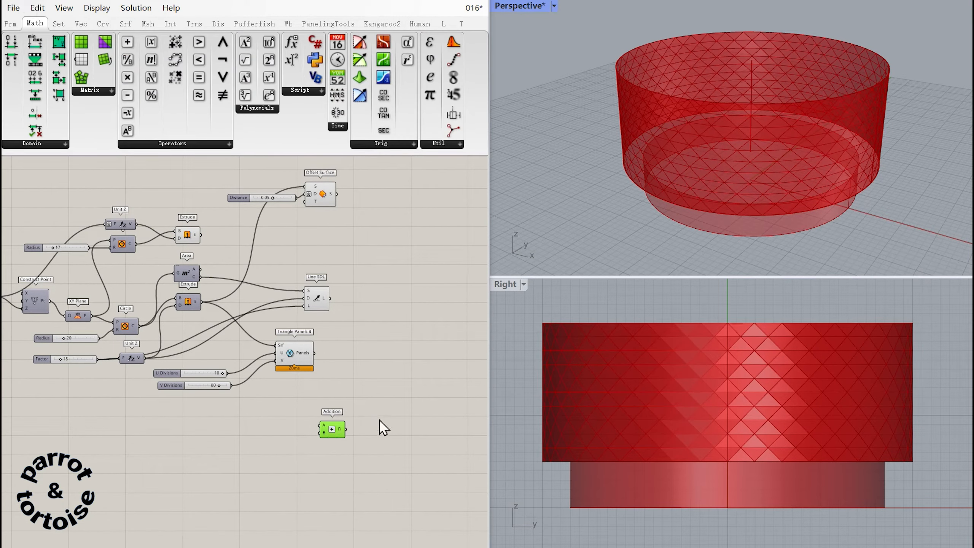
{"action": "left_click_drag", "start_coordinate": [231, 386], "coordinate": [294, 447]}
{"action": "type", "text": "//1"}
{"action": "key", "text": "Return"}
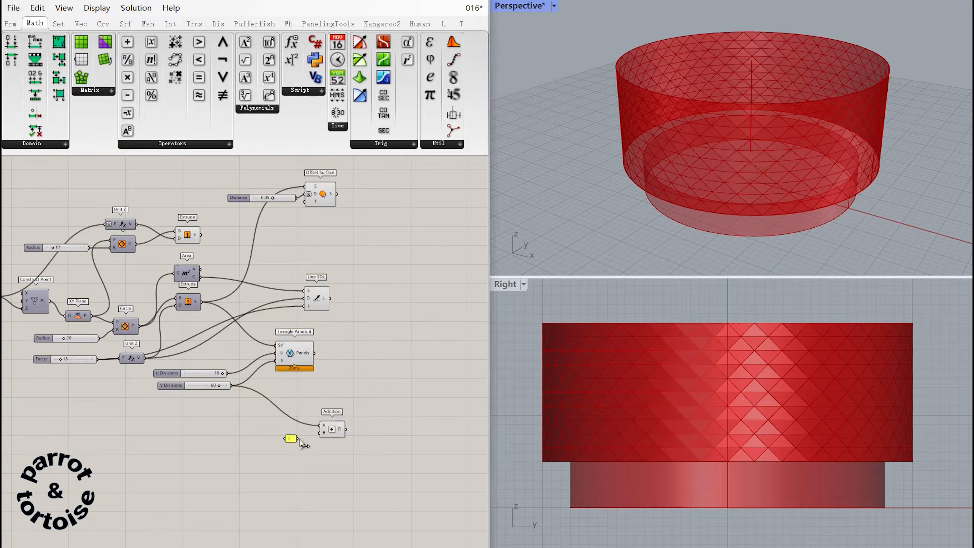
{"action": "left_click_drag", "start_coordinate": [294, 438], "coordinate": [304, 434]}
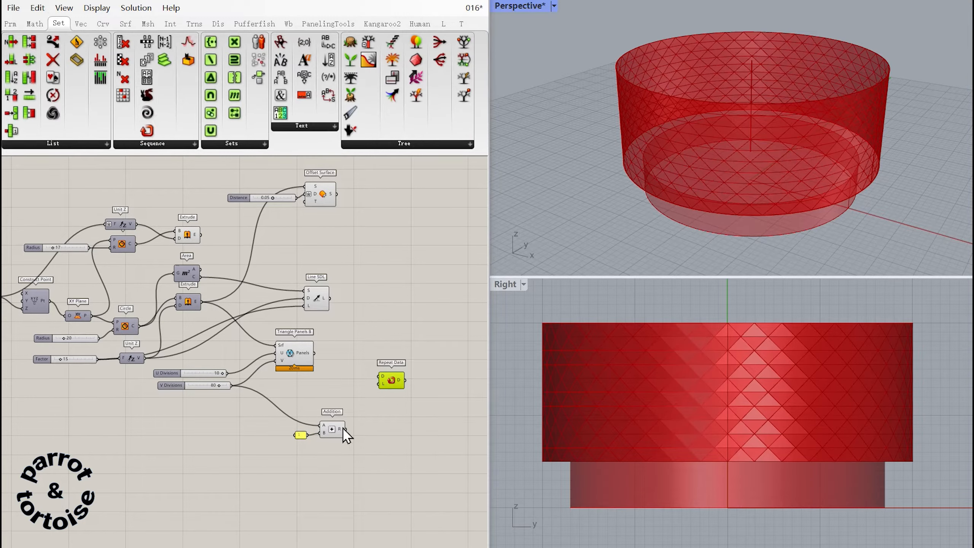
Repeat the Addition result to the U Divisions length with Repeat Data, and partition the triangle panels list by those sizes.
{"action": "left_click_drag", "start_coordinate": [345, 430], "coordinate": [384, 378]}
{"action": "left_click_drag", "start_coordinate": [227, 373], "coordinate": [381, 386]}
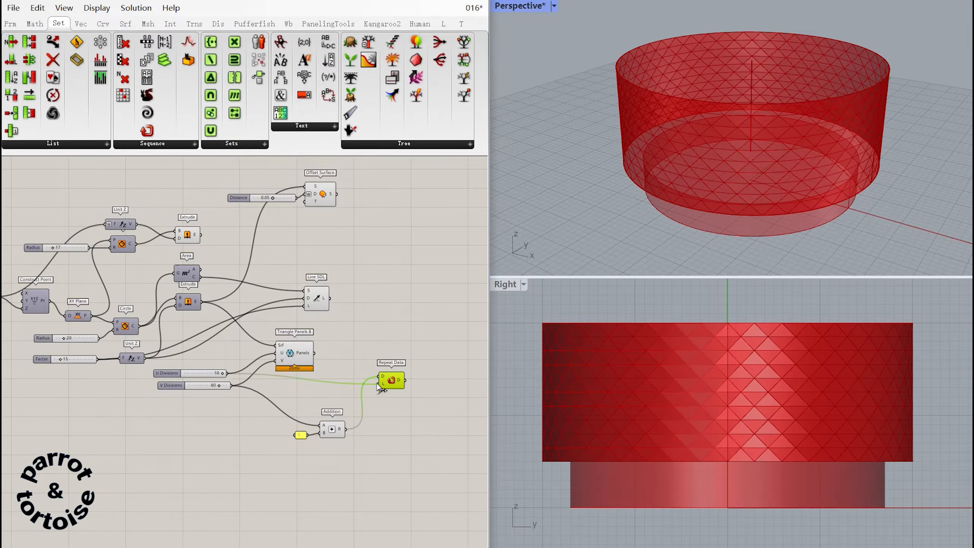
{"action": "right_click_drag", "start_coordinate": [392, 400], "coordinate": [348, 363]}
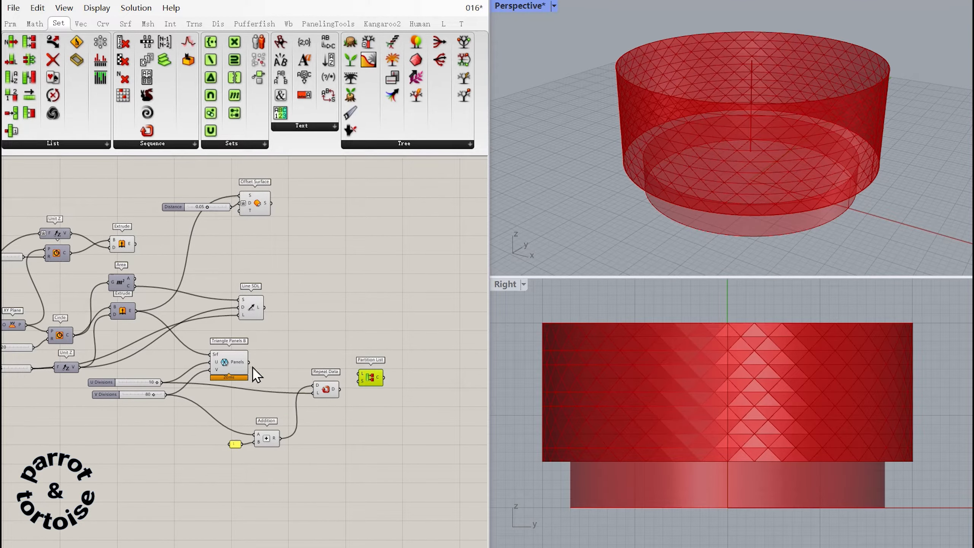
{"action": "left_click_drag", "start_coordinate": [249, 362], "coordinate": [359, 374]}
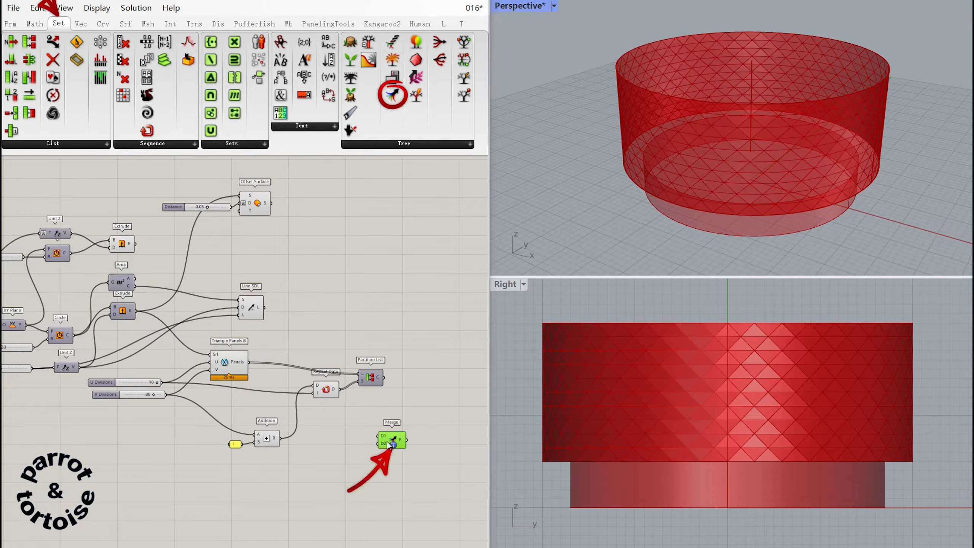
Merge a panel containing 0 with the V Divisions slider value into one list.
{"action": "left_click_drag", "start_coordinate": [396, 450], "coordinate": [427, 432]}
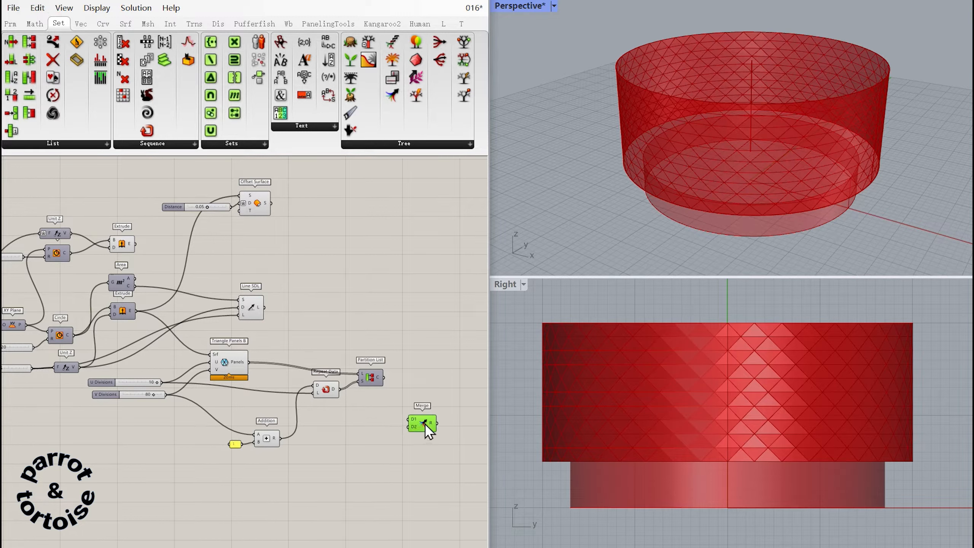
{"action": "double_click", "coordinate": [391, 416]}
{"action": "type", "text": "0"}
{"action": "key", "text": "Return"}
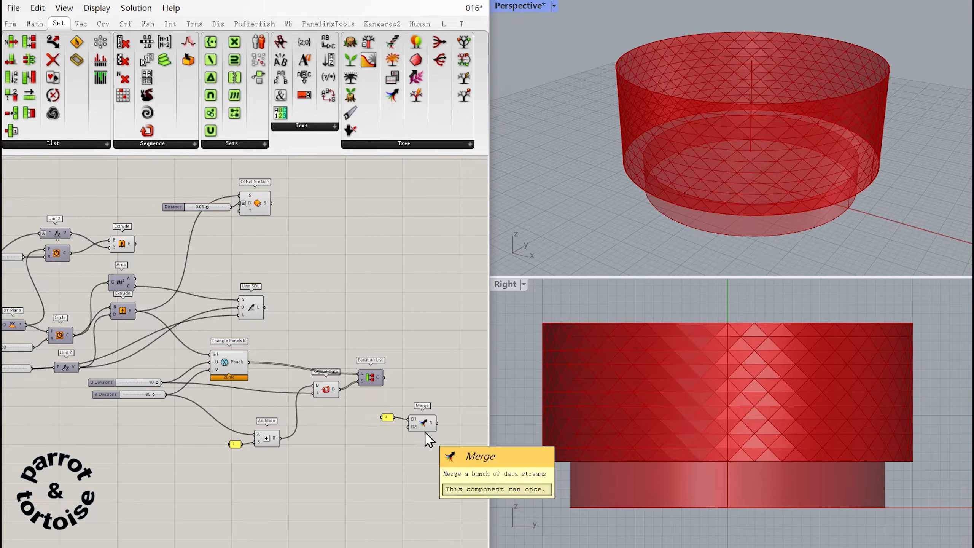
{"action": "left_click_drag", "start_coordinate": [165, 395], "coordinate": [407, 423]}
{"action": "left_click", "coordinate": [419, 443]}
Extract panels from the Partition List chunks with List Item, using the Merge result as indices, and inspect the selection in the Right view.
{"action": "right_click_drag", "start_coordinate": [390, 377], "coordinate": [387, 377]}
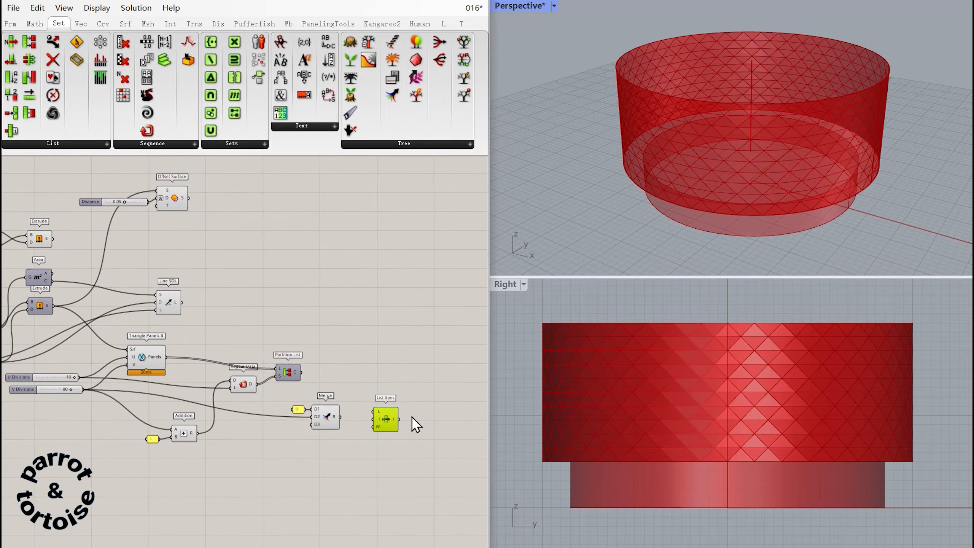
{"action": "left_click_drag", "start_coordinate": [301, 372], "coordinate": [374, 419]}
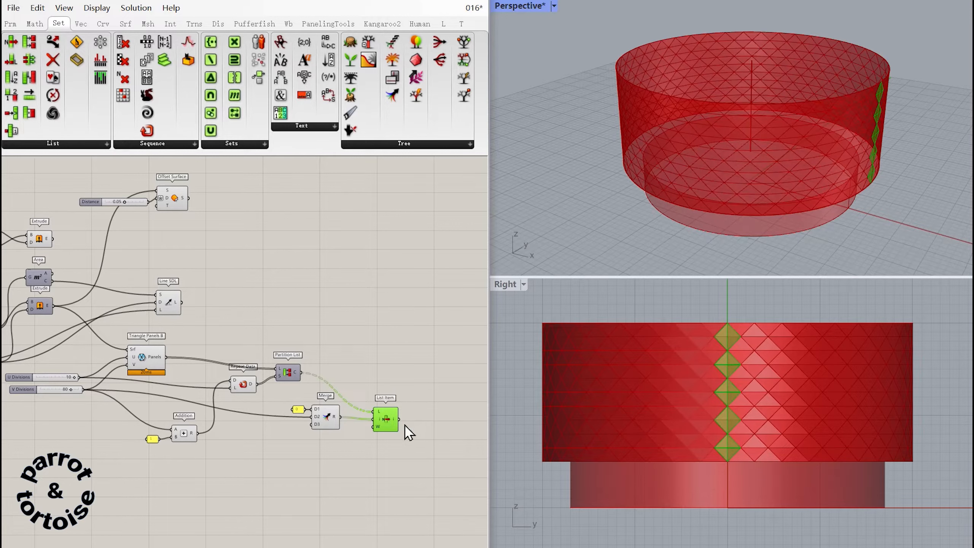
{"action": "left_click", "coordinate": [437, 399]}
{"action": "left_click", "coordinate": [385, 418]}
{"action": "scroll", "coordinate": [734, 409], "scroll_direction": "up", "scroll_amount": 5}
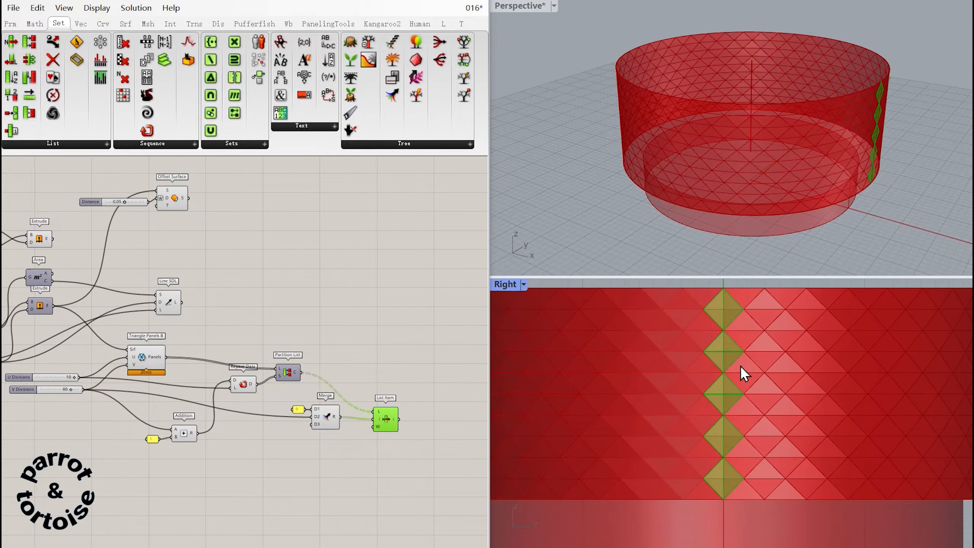
Add a Deconstruct Brep component and feed it the panels extracted by List Item.
{"action": "left_click", "coordinate": [364, 378]}
{"action": "right_click_drag", "start_coordinate": [378, 379], "coordinate": [338, 371]}
{"action": "right_click_drag", "start_coordinate": [320, 331], "coordinate": [265, 356]}
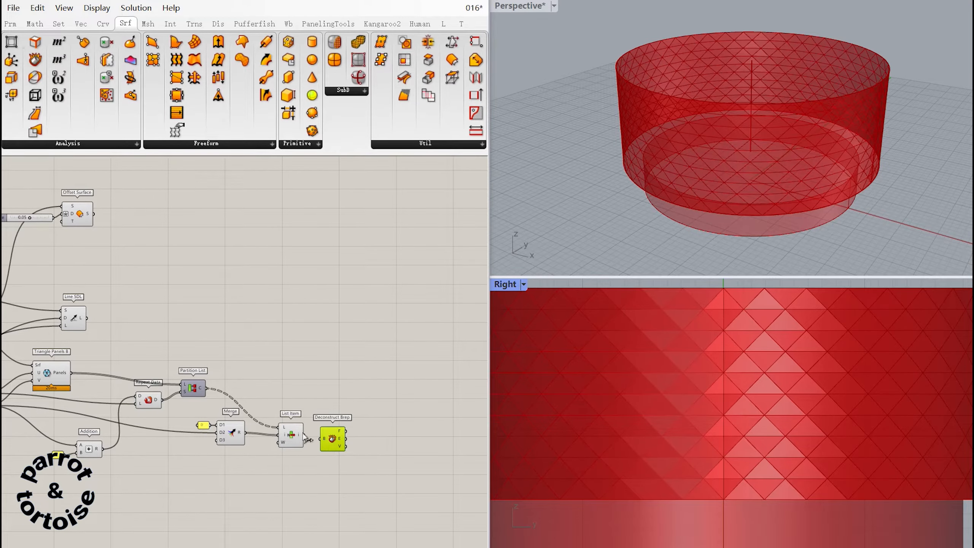
{"action": "left_click_drag", "start_coordinate": [305, 436], "coordinate": [322, 438]}
{"action": "left_click", "coordinate": [398, 383]}
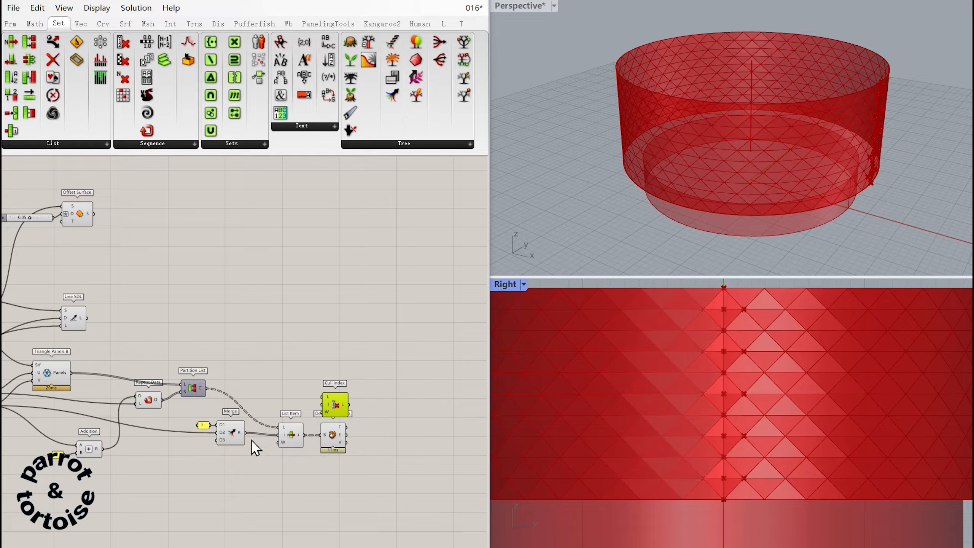
Remove the same panels from the Partition List chunks with Cull Index, using the Merge result as indices.
{"action": "left_click_drag", "start_coordinate": [322, 404], "coordinate": [207, 389]}
{"action": "left_click", "coordinate": [391, 400]}
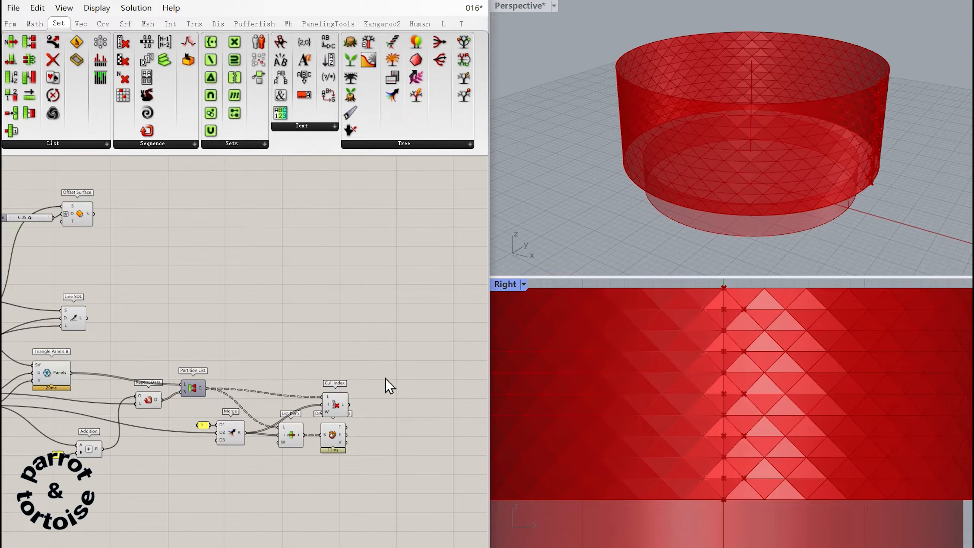
{"action": "right_click_drag", "start_coordinate": [386, 379], "coordinate": [366, 359]}
Compare the culled panels with the List Item selection, and turn off the preview of Cull Index.
{"action": "left_click", "coordinate": [314, 385]}
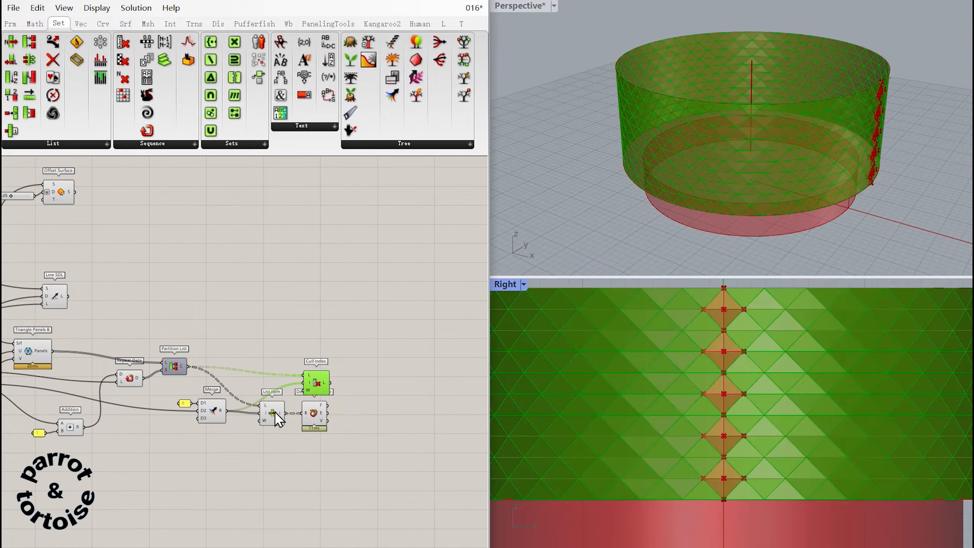
{"action": "left_click", "coordinate": [273, 414]}
{"action": "left_click", "coordinate": [321, 385]}
{"action": "middle_click", "coordinate": [319, 380]}
{"action": "left_click", "coordinate": [344, 352]}
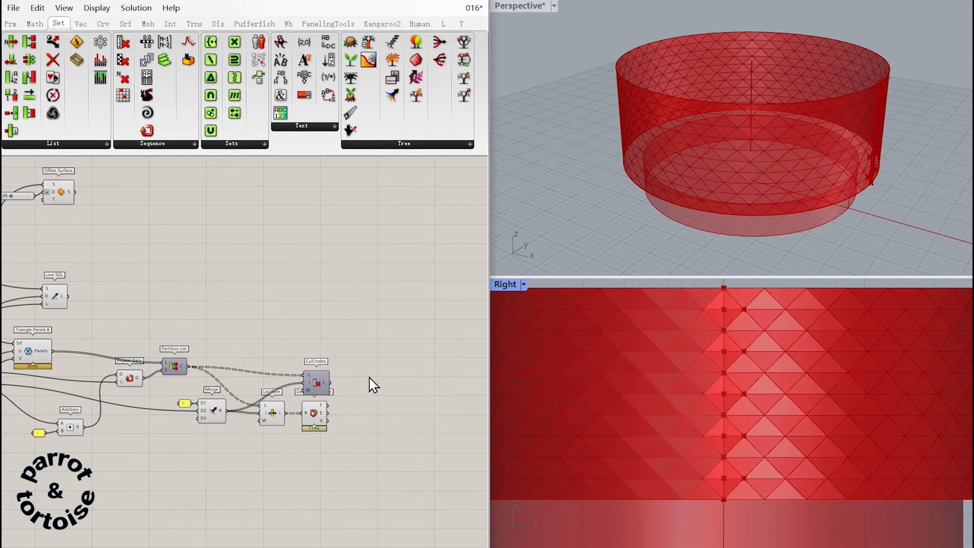
{"action": "right_click_drag", "start_coordinate": [369, 388], "coordinate": [359, 380]}
{"action": "left_click", "coordinate": [307, 407]}
{"action": "left_click", "coordinate": [388, 424]}
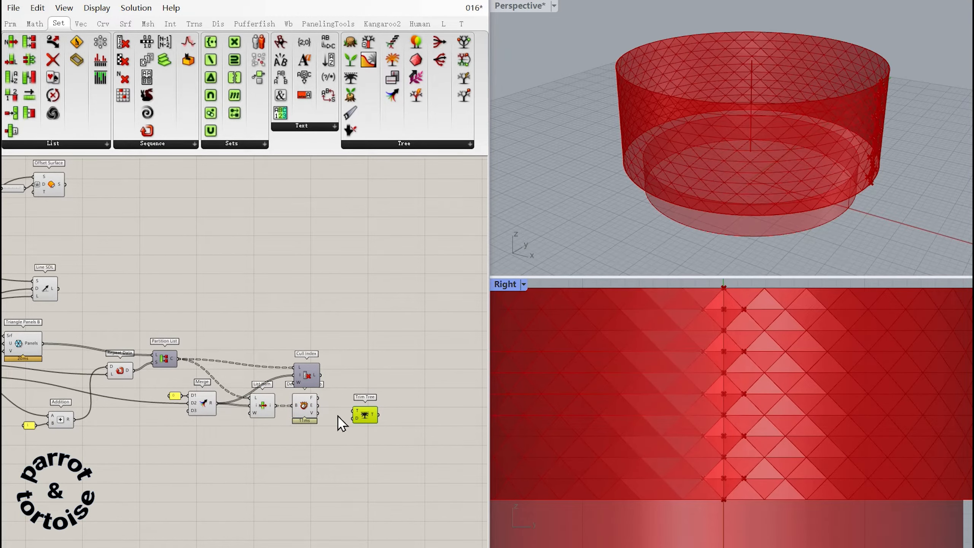
Feed the culled panels into a new Deconstruct Brep, and the vertices of the extracted panels into a new Trim Tree.
{"action": "left_click_drag", "start_coordinate": [318, 413], "coordinate": [381, 372]}
{"action": "left_click", "coordinate": [386, 377]}
{"action": "left_click_drag", "start_coordinate": [323, 383], "coordinate": [364, 375]}
{"action": "left_click", "coordinate": [387, 392]}
{"action": "right_click_drag", "start_coordinate": [403, 386], "coordinate": [349, 386]}
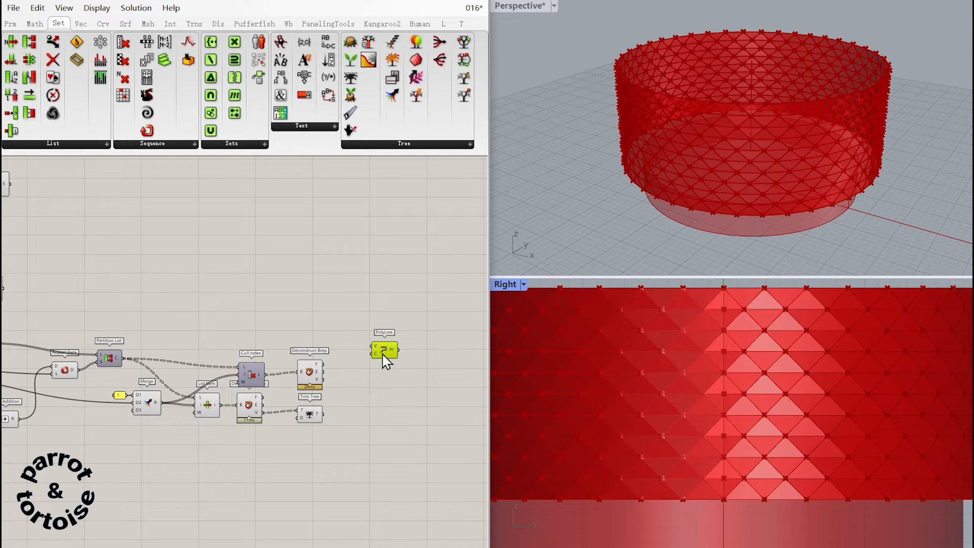
Add a PolyLine component fed by the culled panels' vertices, and make its polylines closed.
{"action": "left_click_drag", "start_coordinate": [384, 355], "coordinate": [392, 376]}
{"action": "left_click_drag", "start_coordinate": [325, 380], "coordinate": [389, 381]}
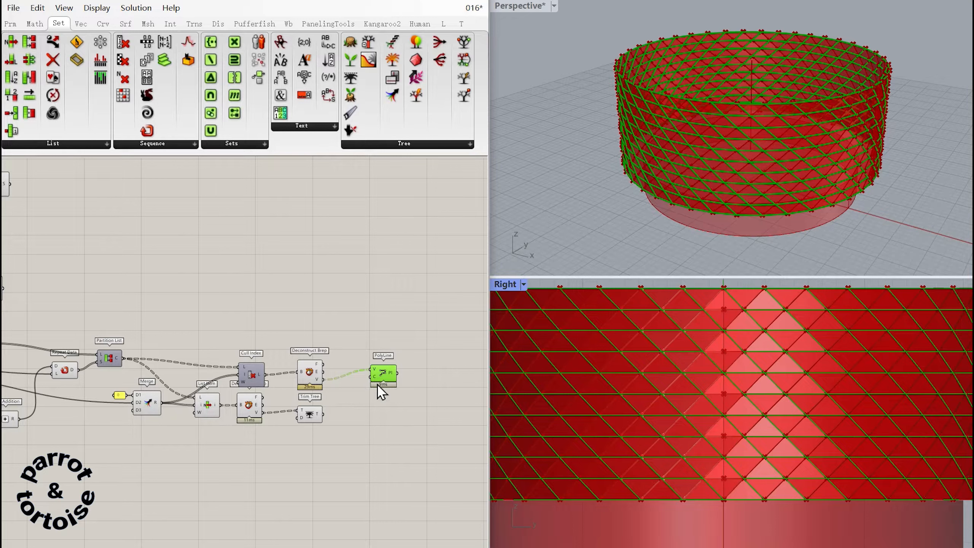
{"action": "right_click", "coordinate": [372, 377]}
{"action": "left_click", "coordinate": [402, 476]}
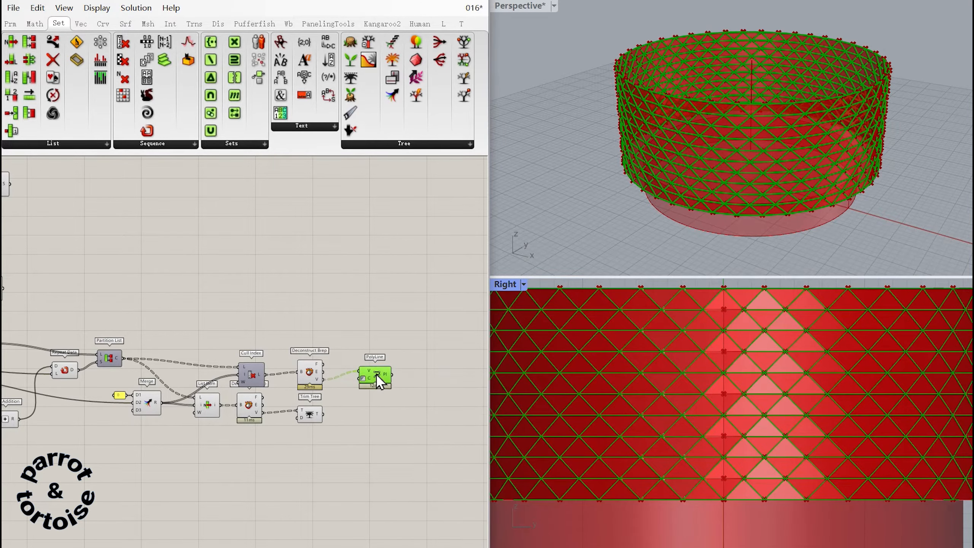
{"action": "left_click_drag", "start_coordinate": [377, 375], "coordinate": [377, 377]}
Turn off the preview of the components from Repeat Data to Cull Index and of both Deconstruct Brep components.
{"action": "right_click_drag", "start_coordinate": [263, 444], "coordinate": [309, 435]}
{"action": "left_click_drag", "start_coordinate": [309, 436], "coordinate": [110, 358]}
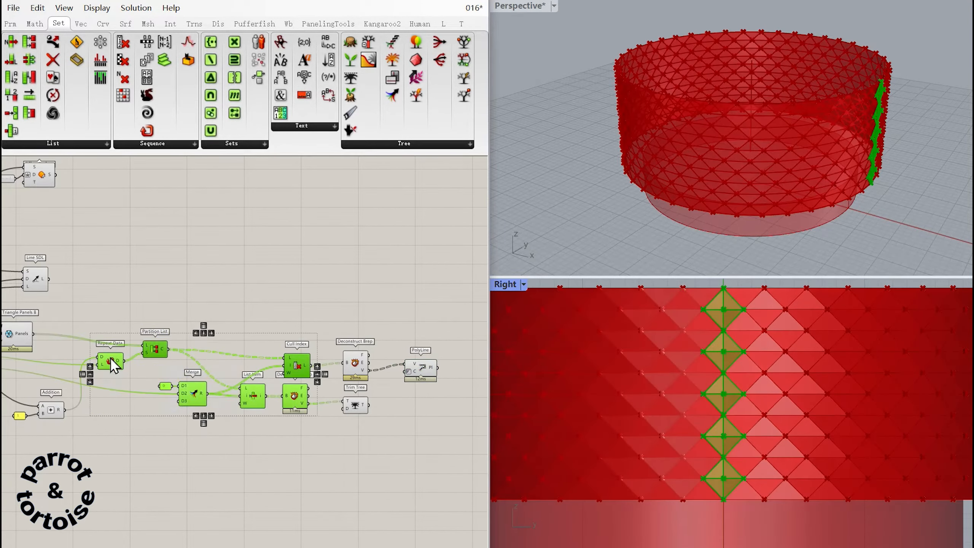
{"action": "middle_click", "coordinate": [111, 358]}
{"action": "left_click", "coordinate": [157, 319]}
{"action": "left_click", "coordinate": [374, 404]}
{"action": "left_click", "coordinate": [358, 365]}
{"action": "middle_click", "coordinate": [358, 363]}
{"action": "left_click", "coordinate": [402, 322]}
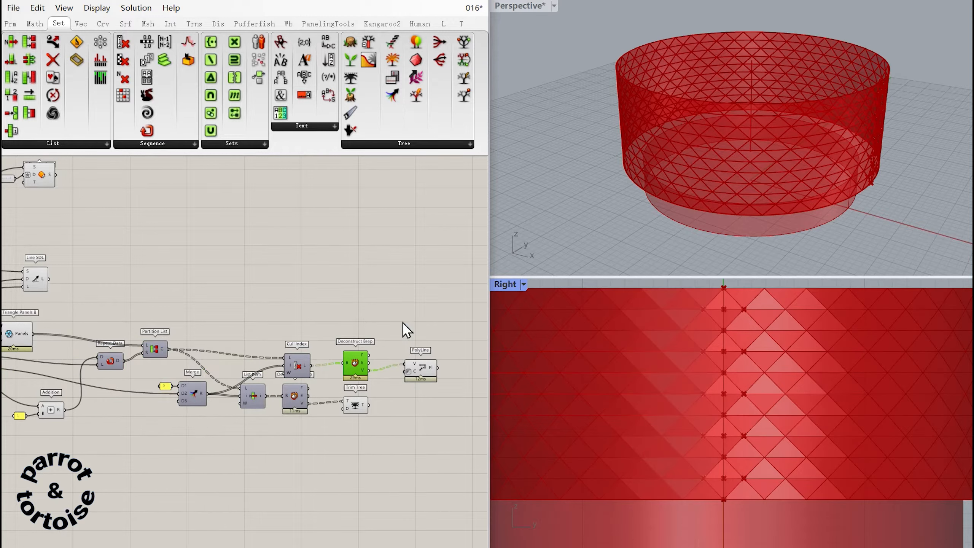
Remove coincident vertices of the extracted panels by feeding the Trim Tree output into a Cull Duplicates component.
{"action": "left_click", "coordinate": [351, 404]}
{"action": "right_click_drag", "start_coordinate": [399, 396], "coordinate": [345, 388]}
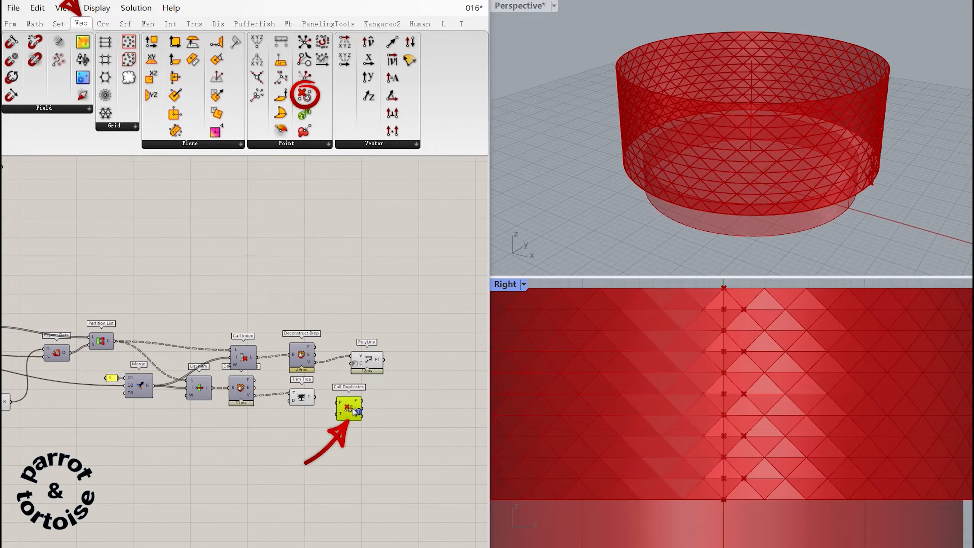
{"action": "left_click_drag", "start_coordinate": [315, 397], "coordinate": [337, 404]}
{"action": "left_click", "coordinate": [345, 409]}
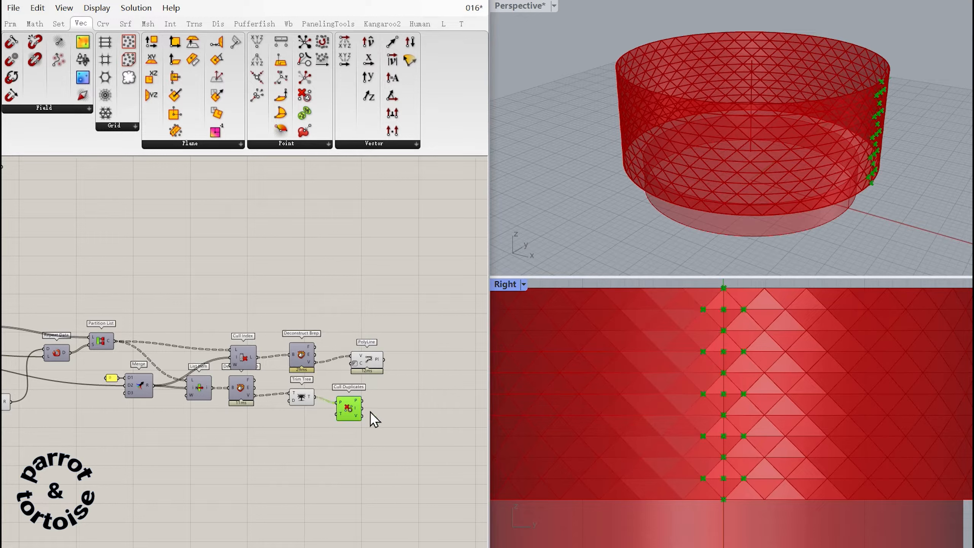
Sort the Cull Duplicates points with Sort Along Curve, using the Circle of the triangulated wall as its curve.
{"action": "left_click", "coordinate": [404, 433]}
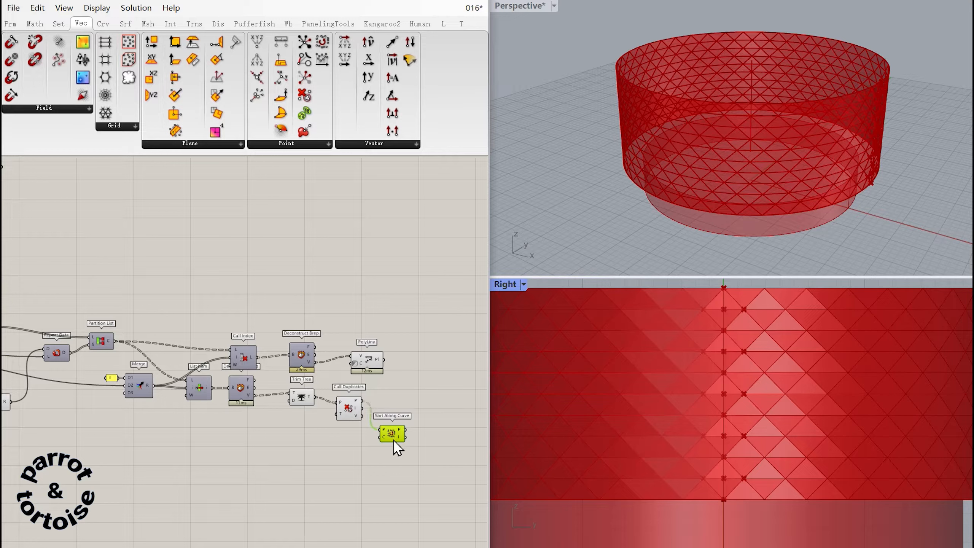
{"action": "left_click_drag", "start_coordinate": [394, 441], "coordinate": [97, 446]}
{"action": "right_click_drag", "start_coordinate": [98, 446], "coordinate": [387, 438]}
{"action": "left_click_drag", "start_coordinate": [385, 439], "coordinate": [159, 402]}
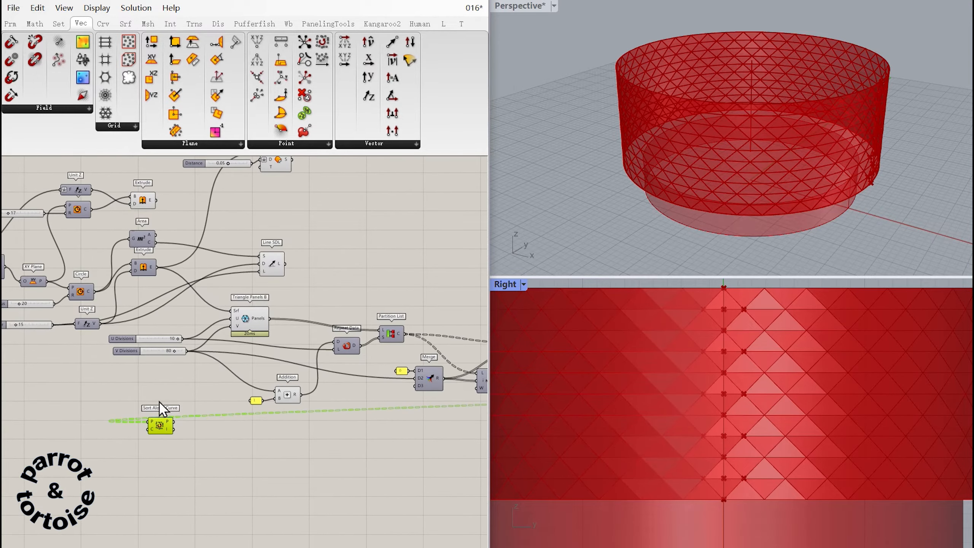
{"action": "right_click_drag", "start_coordinate": [161, 408], "coordinate": [335, 445]}
{"action": "left_click_drag", "start_coordinate": [268, 328], "coordinate": [322, 465]}
{"action": "right_click_drag", "start_coordinate": [354, 436], "coordinate": [157, 406]}
{"action": "left_click_drag", "start_coordinate": [136, 432], "coordinate": [455, 438]}
{"action": "right_click_drag", "start_coordinate": [421, 407], "coordinate": [92, 406]}
{"action": "left_click_drag", "start_coordinate": [130, 431], "coordinate": [343, 431]}
{"action": "left_click", "coordinate": [358, 398]}
{"action": "right_click_drag", "start_coordinate": [358, 398], "coordinate": [330, 416]}
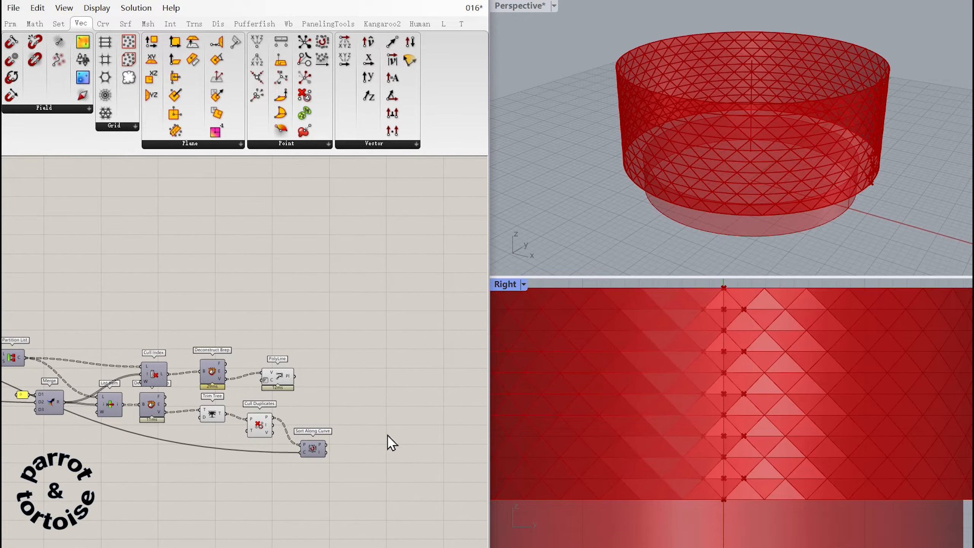
Remove the item at index 0 from the sorted points with a Cull Index component and a panel holding 0.
{"action": "left_click", "coordinate": [368, 438], "text": "ctrl+alt"}
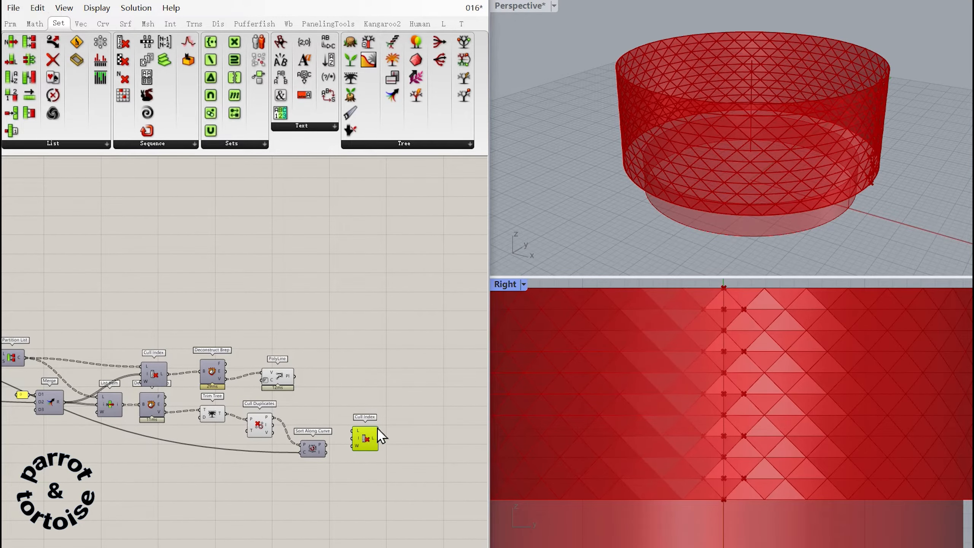
{"action": "left_click_drag", "start_coordinate": [382, 436], "coordinate": [387, 432]}
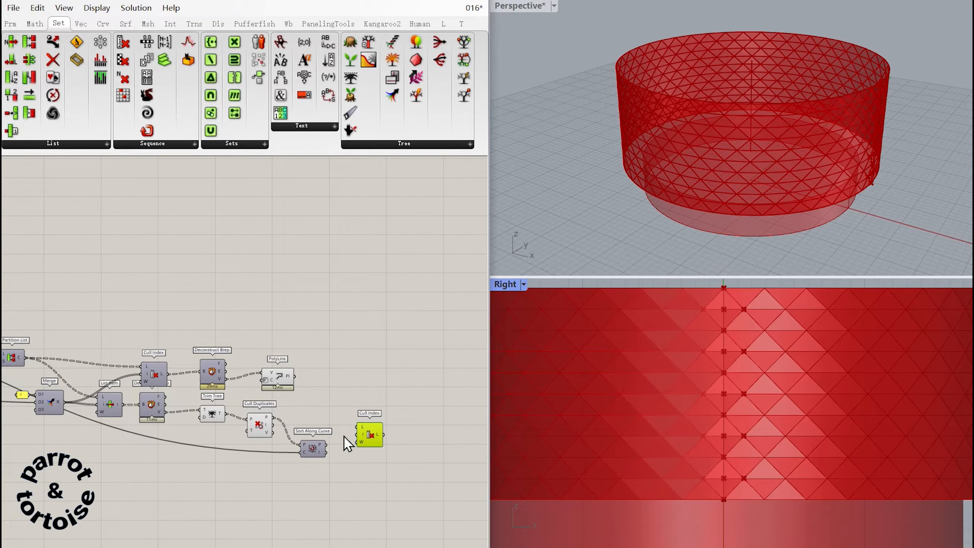
{"action": "double_click", "coordinate": [344, 431]}
{"action": "type", "text": "0"}
{"action": "key", "text": "Return"}
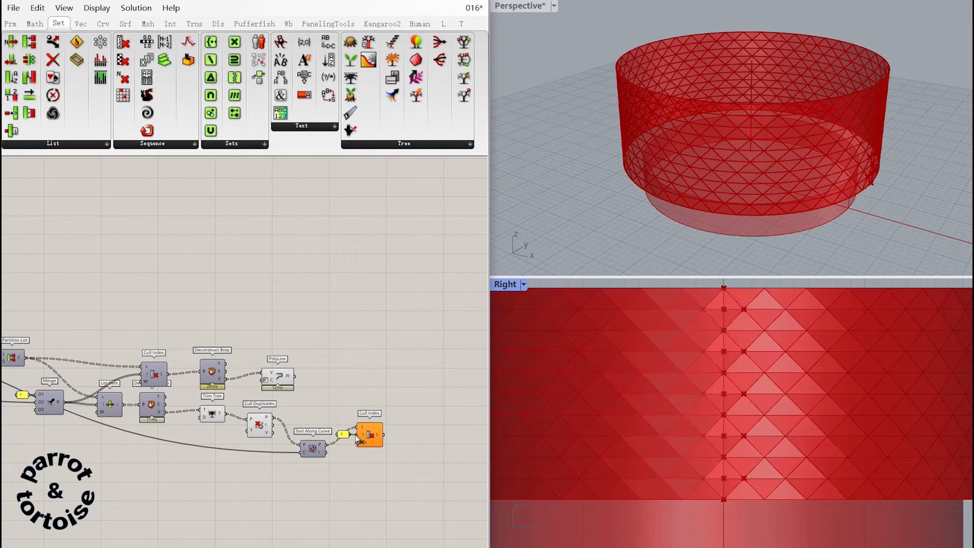
{"action": "left_click_drag", "start_coordinate": [359, 440], "coordinate": [359, 436]}
Set a data-tree modifier on the PolyLine output, and duplicate the component to build closed polylines from the culled sorted points.
{"action": "left_click", "coordinate": [280, 379]}
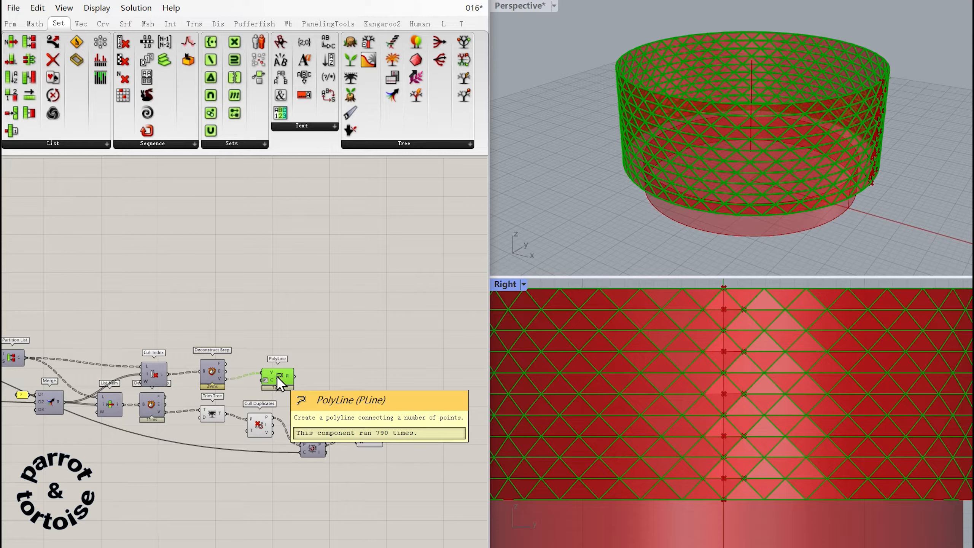
{"action": "right_click", "coordinate": [289, 378]}
{"action": "left_click", "coordinate": [334, 452]}
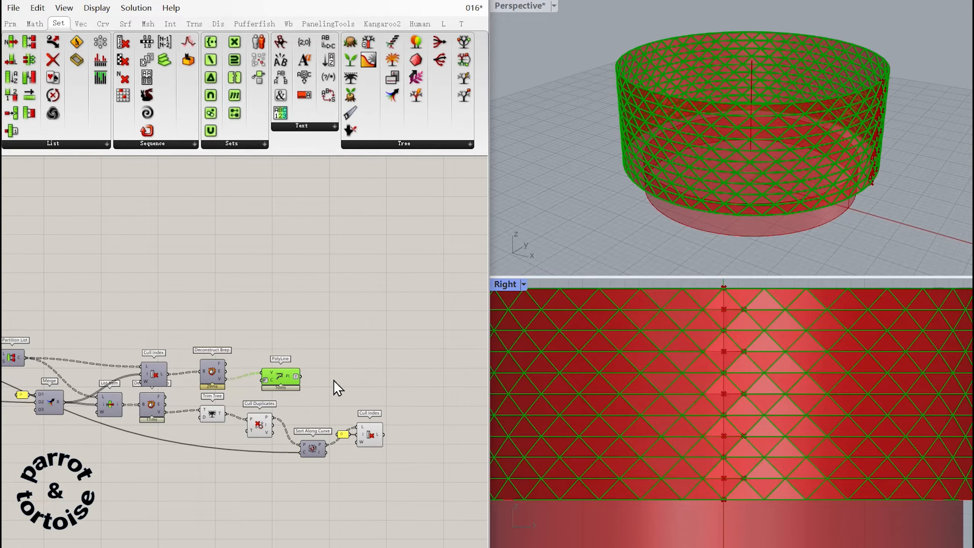
{"action": "left_click_drag", "start_coordinate": [332, 384], "coordinate": [406, 435], "text": "alt"}
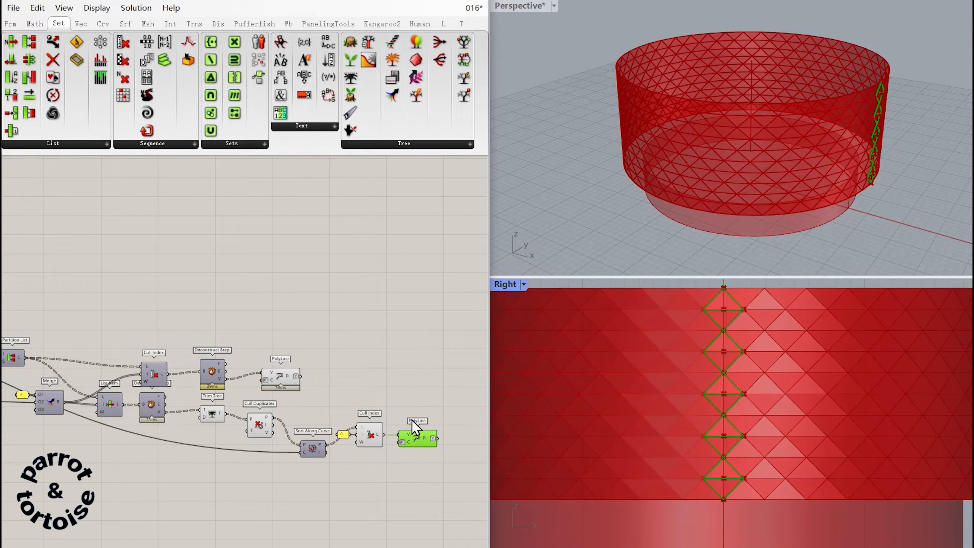
Add a Trim Tree component and feed it the polylines of the culled panels.
{"action": "double_click", "coordinate": [412, 389]}
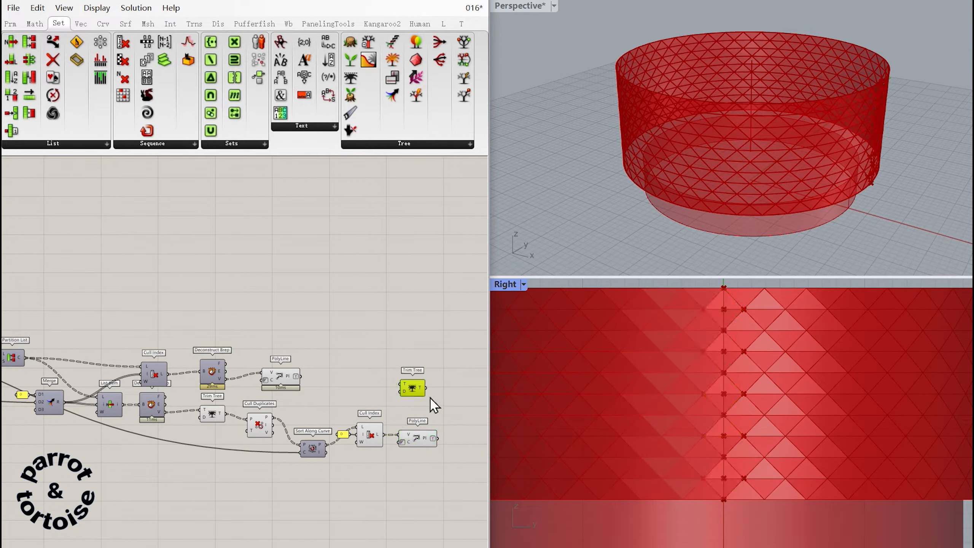
{"action": "left_click", "coordinate": [418, 391], "text": "ctrl+alt"}
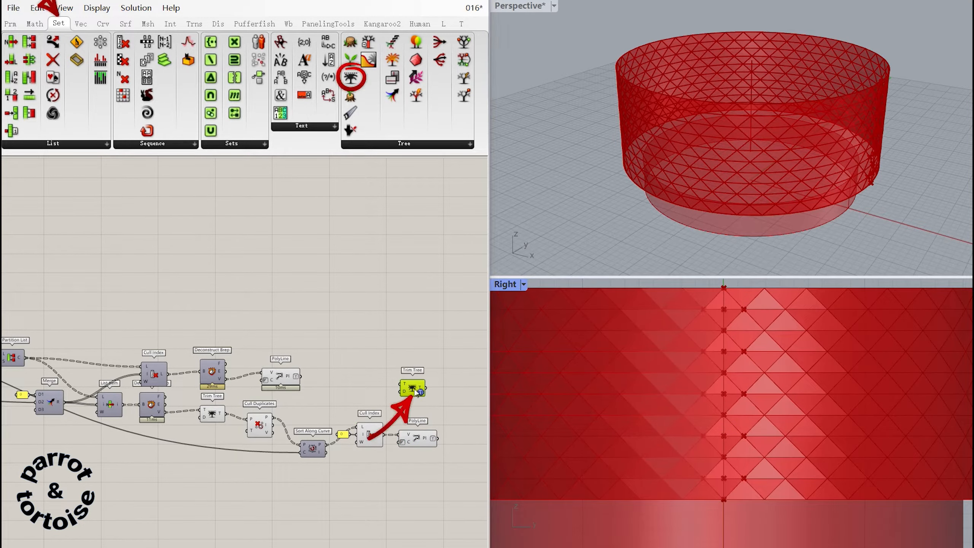
{"action": "left_click_drag", "start_coordinate": [306, 384], "coordinate": [401, 384]}
Duplicate the Merge component and combine the Trim Tree result in D1 with the second PolyLine's output in D2.
{"action": "right_click_drag", "start_coordinate": [413, 391], "coordinate": [181, 395]}
{"action": "left_click", "coordinate": [290, 393]}
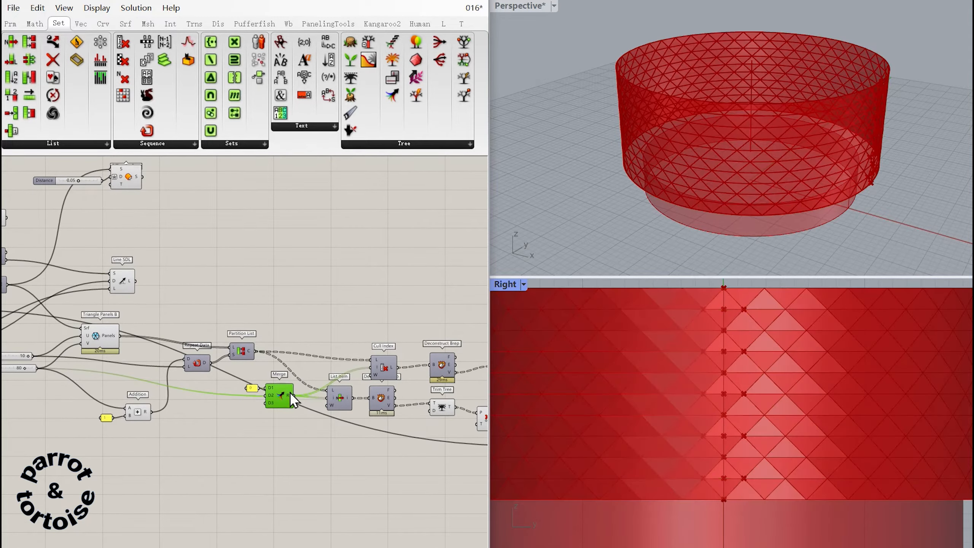
{"action": "right_click_drag", "start_coordinate": [303, 403], "coordinate": [81, 396]}
{"action": "left_click_drag", "start_coordinate": [65, 388], "coordinate": [466, 360], "text": "alt"}
{"action": "right_click_drag", "start_coordinate": [393, 386], "coordinate": [184, 391]}
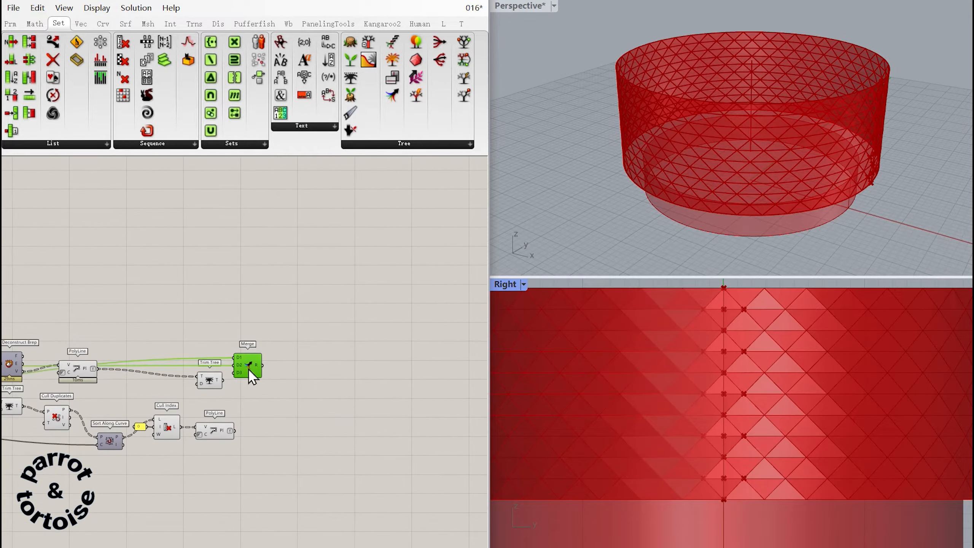
{"action": "left_click_drag", "start_coordinate": [250, 369], "coordinate": [290, 401]}
{"action": "left_click_drag", "start_coordinate": [224, 380], "coordinate": [275, 389]}
{"action": "left_click_drag", "start_coordinate": [235, 431], "coordinate": [282, 390]}
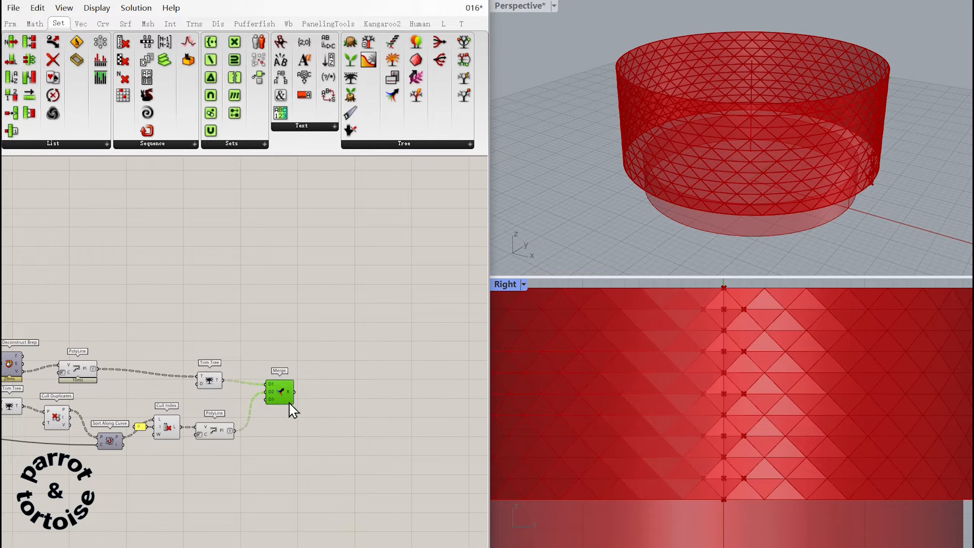
{"action": "right_click_drag", "start_coordinate": [284, 411], "coordinate": [306, 429]}
Add a Deconstruct Brep component after the new Merge and feed it the merged panels.
{"action": "left_click", "coordinate": [318, 381]}
{"action": "key", "text": "ctrl+v"}
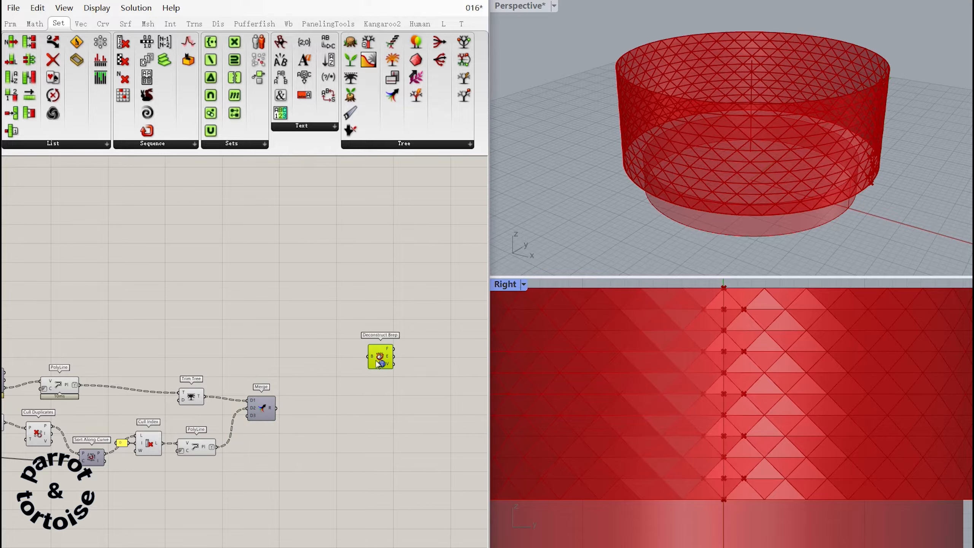
{"action": "left_click_drag", "start_coordinate": [378, 364], "coordinate": [356, 380]}
{"action": "left_click_drag", "start_coordinate": [276, 408], "coordinate": [348, 372]}
Turn off the preview of the intermediate PolyLine, Trim Tree, Cull Duplicates and Cull Index components.
{"action": "left_click", "coordinate": [335, 414]}
{"action": "right_click_drag", "start_coordinate": [335, 415], "coordinate": [421, 400]}
{"action": "left_click_drag", "start_coordinate": [315, 472], "coordinate": [82, 375]}
{"action": "middle_click", "coordinate": [139, 370]}
{"action": "left_click", "coordinate": [180, 360]}
{"action": "left_click", "coordinate": [215, 378]}
Turn off the preview of Triangle Panels B and inspect the merged panels' vertices in the Perspective and Right views.
{"action": "right_click_drag", "start_coordinate": [207, 380], "coordinate": [487, 386]}
{"action": "right_click_drag", "start_coordinate": [25, 409], "coordinate": [59, 409]}
{"action": "left_click", "coordinate": [83, 347]}
{"action": "middle_click", "coordinate": [84, 344]}
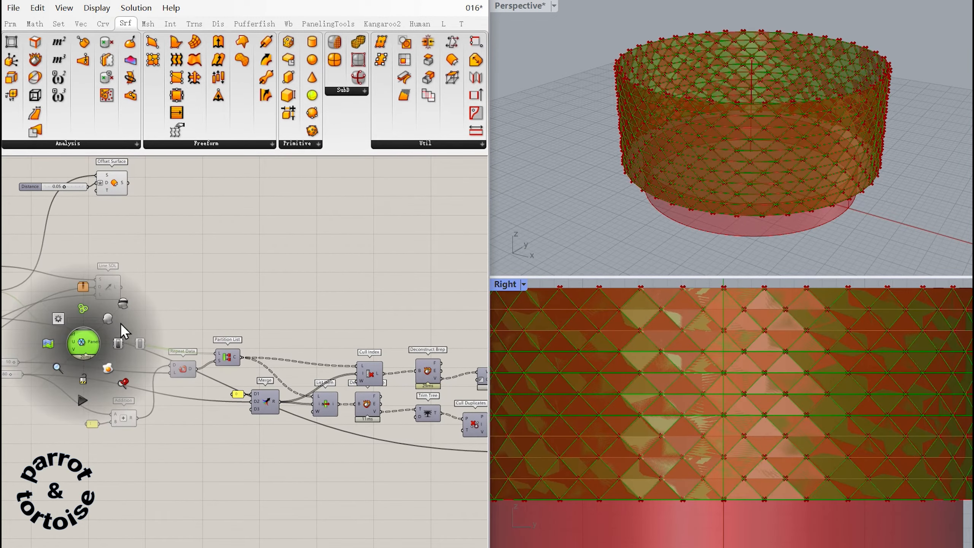
{"action": "left_click", "coordinate": [122, 304]}
{"action": "left_click", "coordinate": [154, 332]}
{"action": "right_click_drag", "start_coordinate": [124, 345], "coordinate": [8, 380]}
{"action": "right_click_drag", "start_coordinate": [480, 384], "coordinate": [150, 365]}
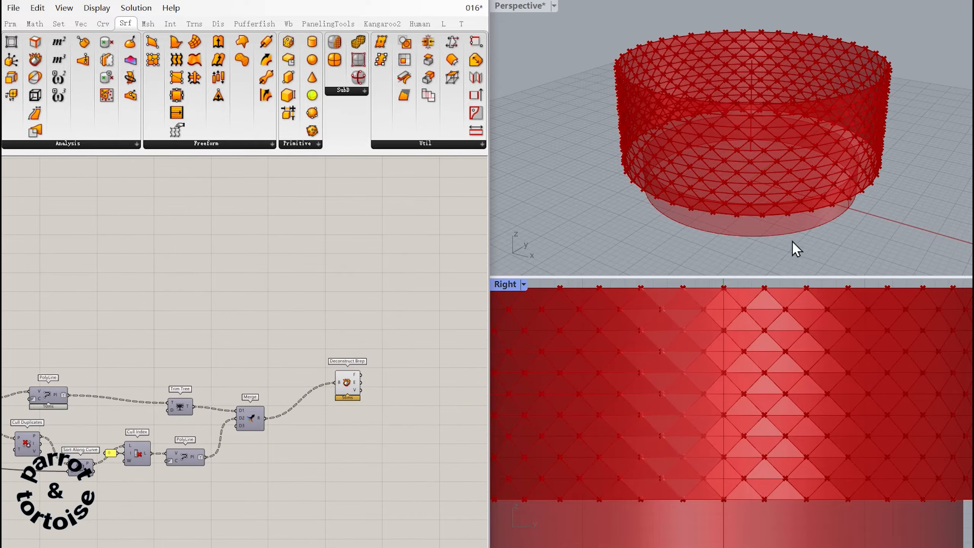
{"action": "right_click_drag", "start_coordinate": [792, 241], "coordinate": [755, 241]}
{"action": "scroll", "coordinate": [804, 164], "scroll_direction": "down", "scroll_amount": 8}
{"action": "scroll", "coordinate": [751, 175], "scroll_direction": "up", "scroll_amount": 8}
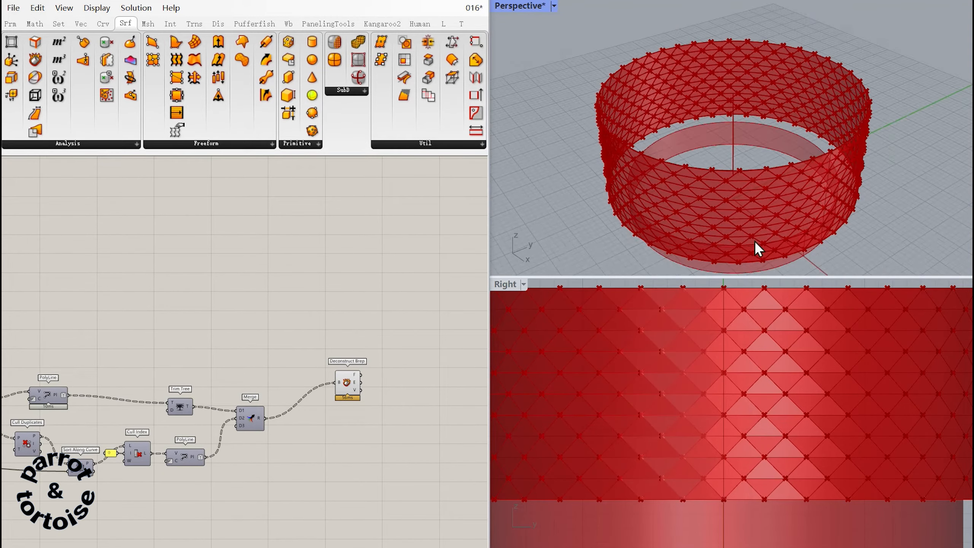
{"action": "scroll", "coordinate": [742, 370], "scroll_direction": "down", "scroll_amount": 5}
Add Curve Closest Point with the merged panels' vertices as points and the vertical Line SDL as its curve.
{"action": "right_click_drag", "start_coordinate": [354, 410], "coordinate": [322, 435]}
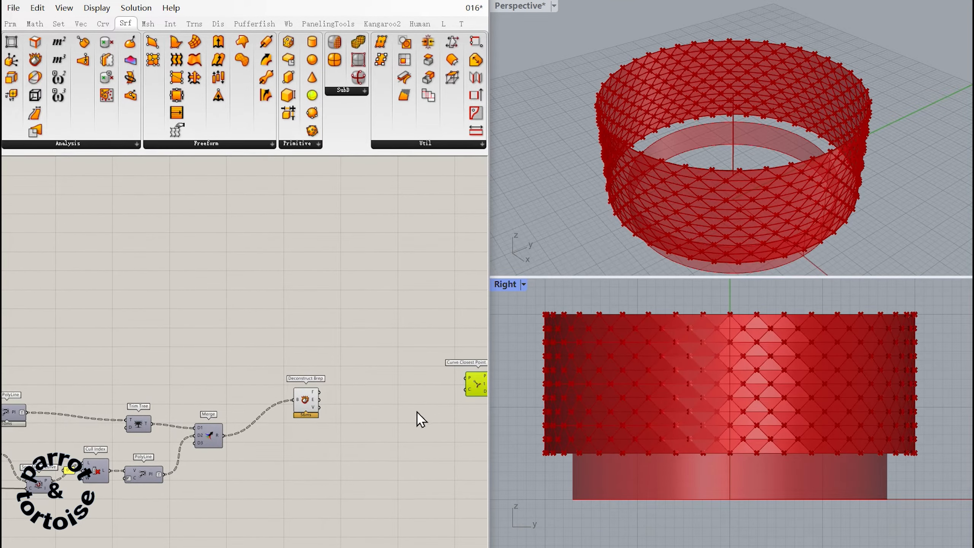
{"action": "right_click_drag", "start_coordinate": [421, 420], "coordinate": [365, 397]}
{"action": "left_click_drag", "start_coordinate": [270, 396], "coordinate": [421, 366]}
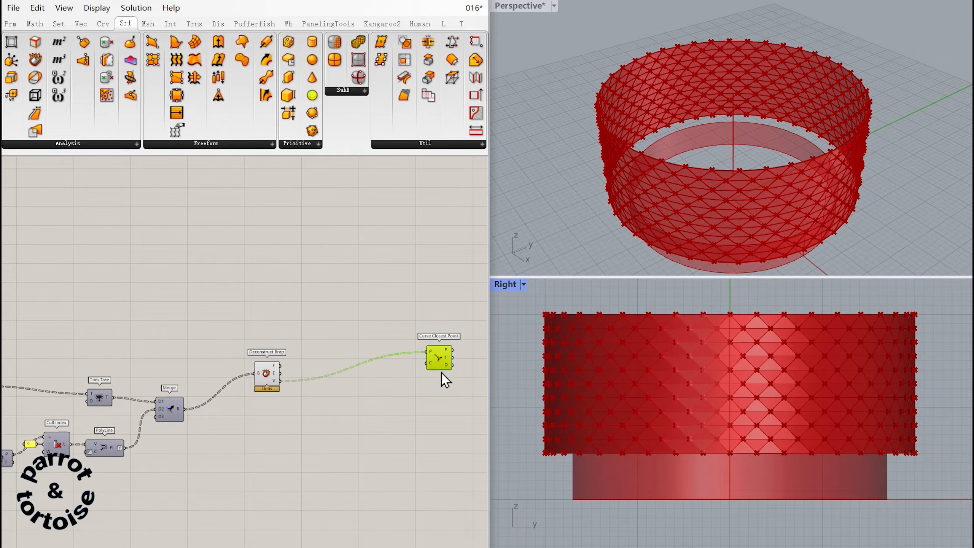
{"action": "left_click_drag", "start_coordinate": [441, 367], "coordinate": [84, 338]}
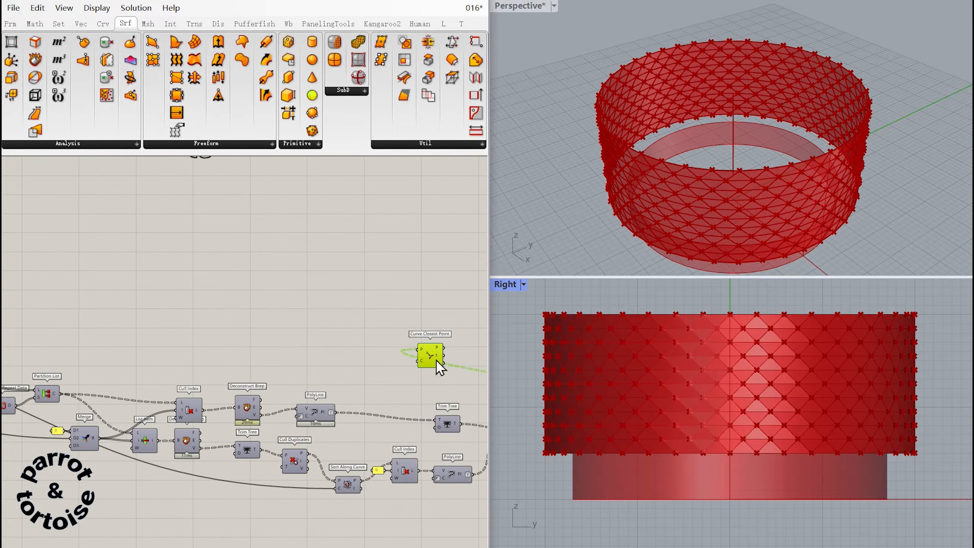
{"action": "left_click_drag", "start_coordinate": [442, 365], "coordinate": [88, 330]}
{"action": "right_click_drag", "start_coordinate": [89, 330], "coordinate": [417, 378]}
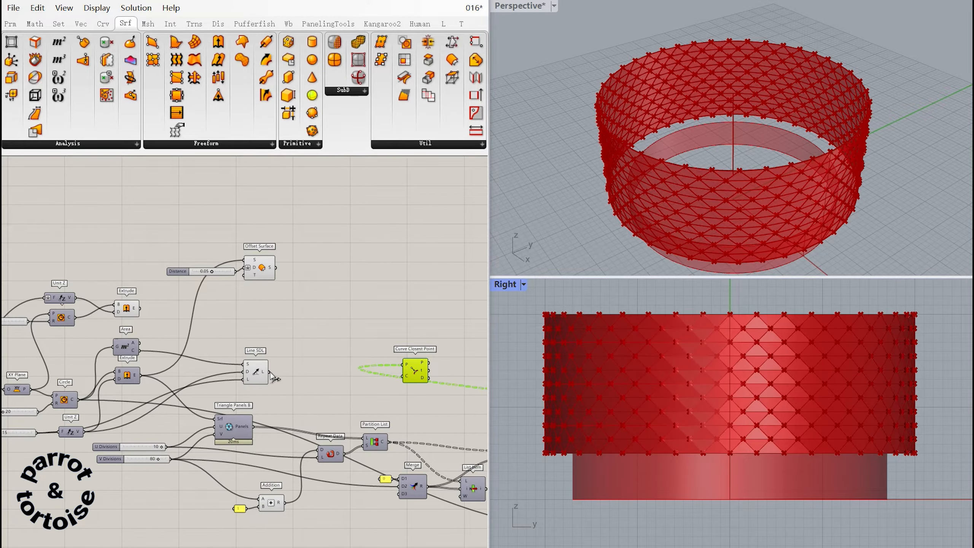
{"action": "left_click_drag", "start_coordinate": [271, 373], "coordinate": [401, 380]}
{"action": "right_click_drag", "start_coordinate": [395, 391], "coordinate": [10, 340]}
{"action": "left_click_drag", "start_coordinate": [34, 325], "coordinate": [402, 348]}
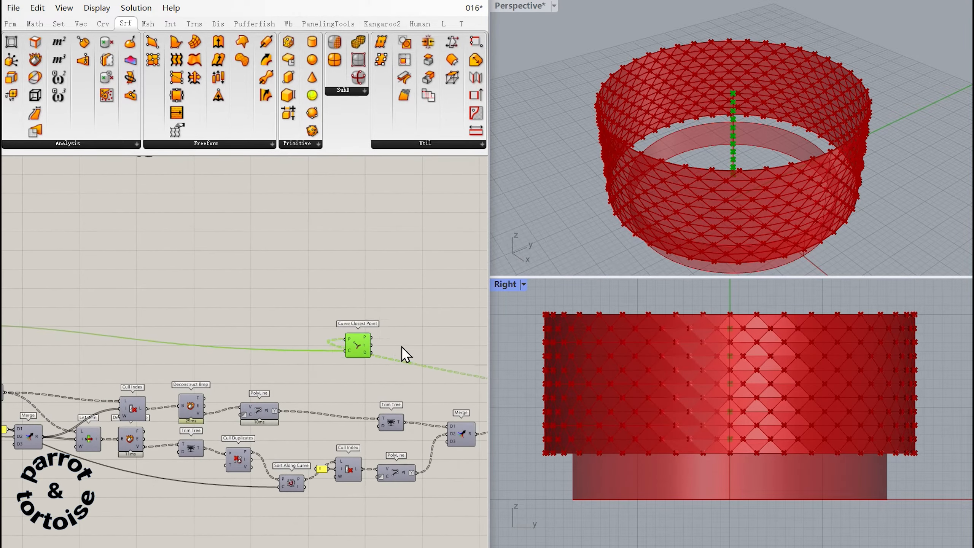
Place Curve Closest Point beside the last Deconstruct Brep and insert a Relay on the wire from Line SDL.
{"action": "right_click_drag", "start_coordinate": [402, 352], "coordinate": [140, 341]}
{"action": "left_click_drag", "start_coordinate": [135, 361], "coordinate": [397, 379]}
{"action": "double_click", "coordinate": [229, 379]}
{"action": "right_click_drag", "start_coordinate": [272, 378], "coordinate": [221, 395]}
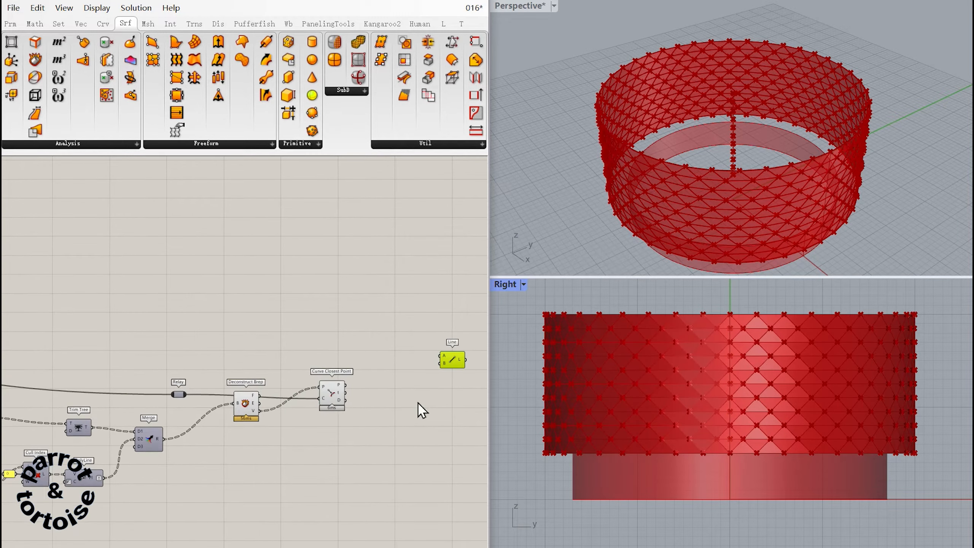
Connect the panel vertices to their closest points on the central axis with a Line component, and inspect the lines in Perspective.
{"action": "right_click_drag", "start_coordinate": [447, 370], "coordinate": [428, 384]}
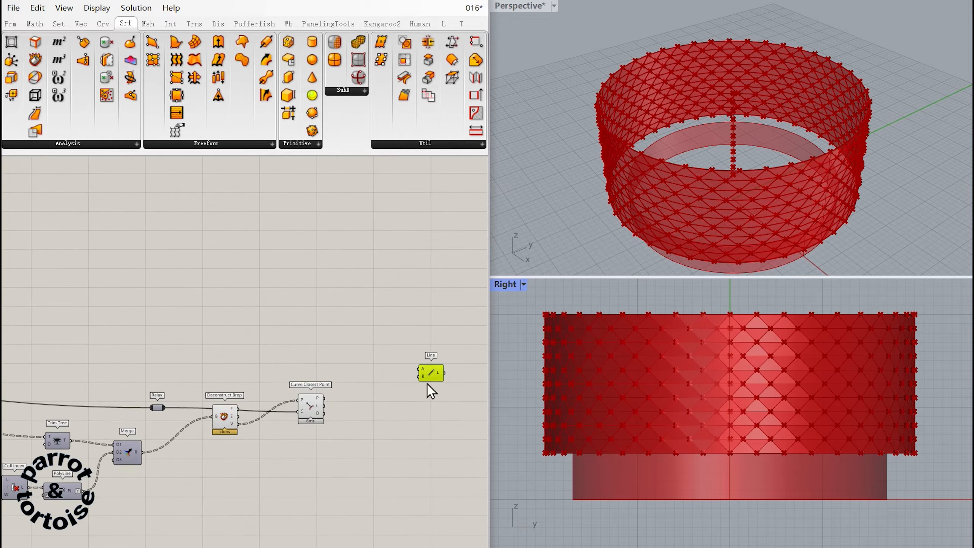
{"action": "left_click_drag", "start_coordinate": [429, 378], "coordinate": [393, 397]}
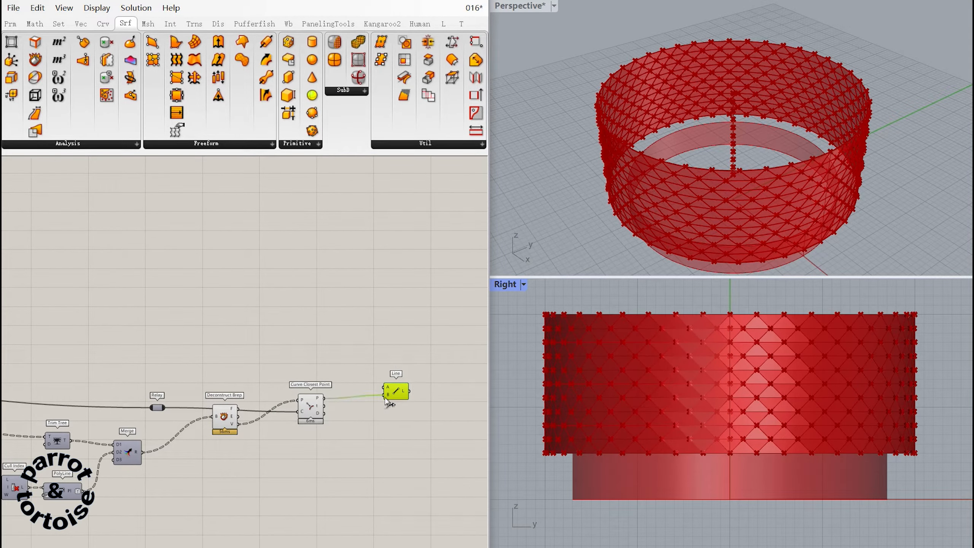
{"action": "left_click_drag", "start_coordinate": [237, 424], "coordinate": [385, 395]}
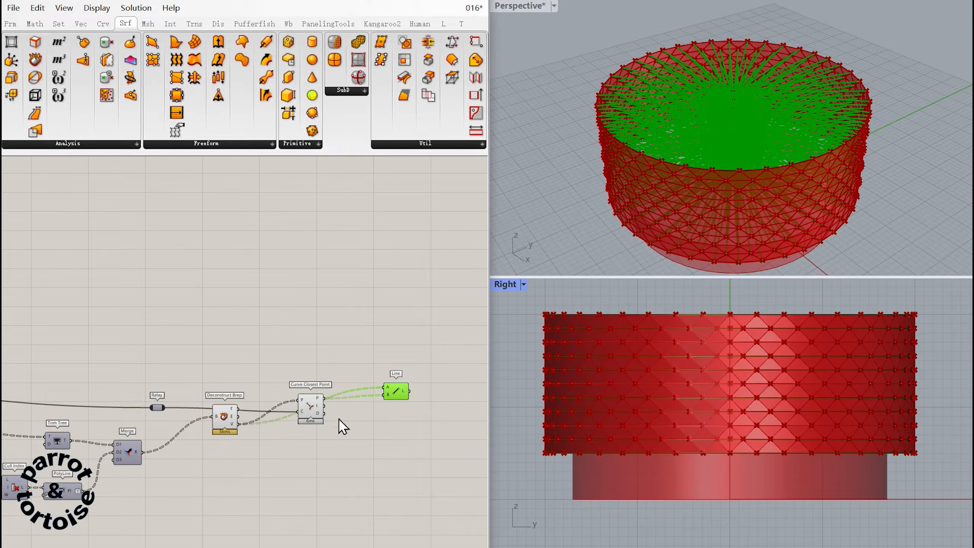
{"action": "left_click", "coordinate": [356, 441]}
{"action": "scroll", "coordinate": [761, 162], "scroll_direction": "up", "scroll_amount": 5}
{"action": "scroll", "coordinate": [761, 152], "scroll_direction": "down", "scroll_amount": 3}
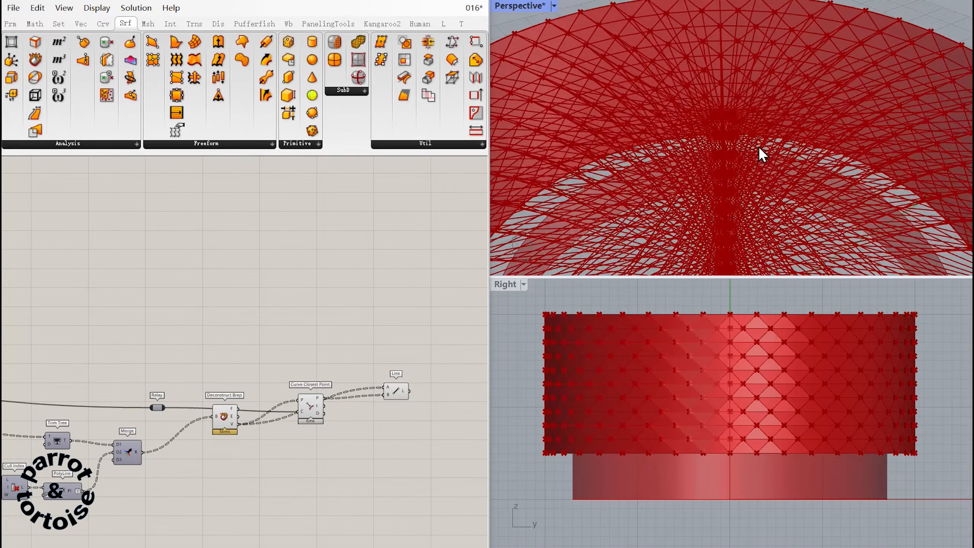
Add an Offset Curve component above the last Deconstruct Brep and feed its distance from a Number Slider of 0.08.
{"action": "right_click_drag", "start_coordinate": [206, 353], "coordinate": [282, 342]}
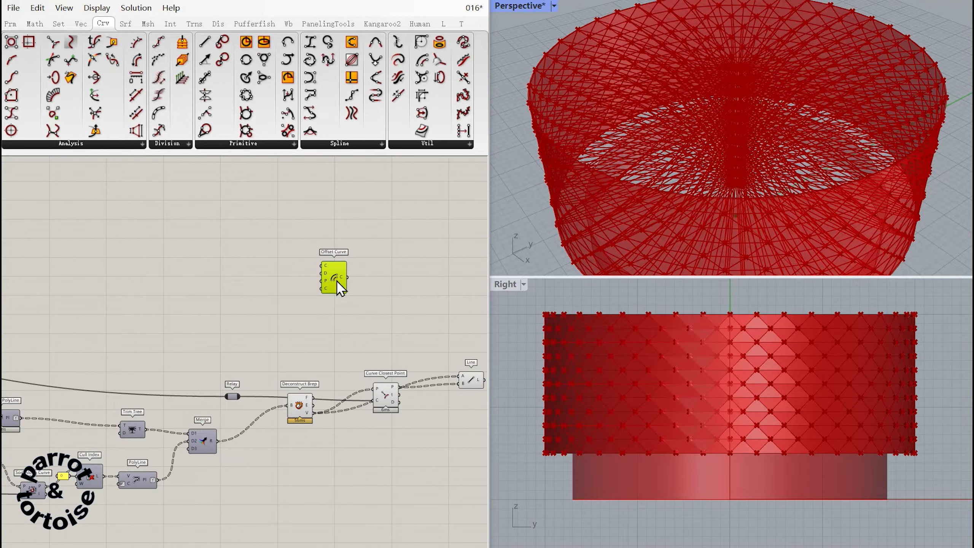
{"action": "left_click_drag", "start_coordinate": [339, 284], "coordinate": [307, 336]}
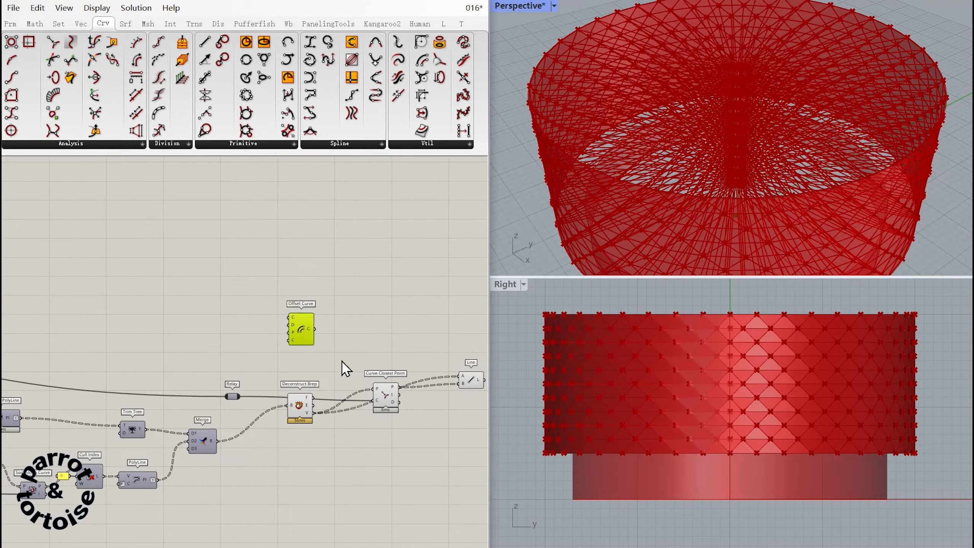
{"action": "double_click", "coordinate": [230, 335]}
{"action": "type", "text": "0.08"}
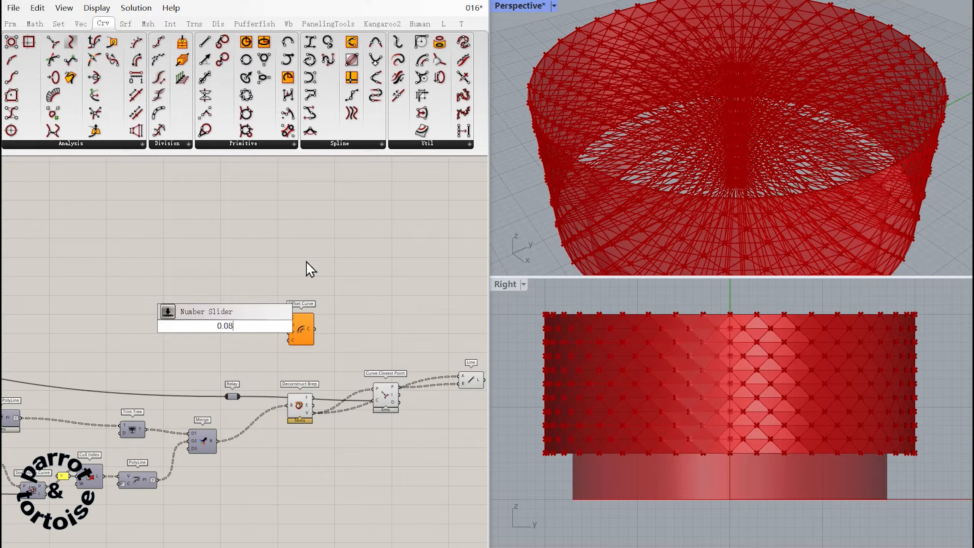
{"action": "key", "text": "Return"}
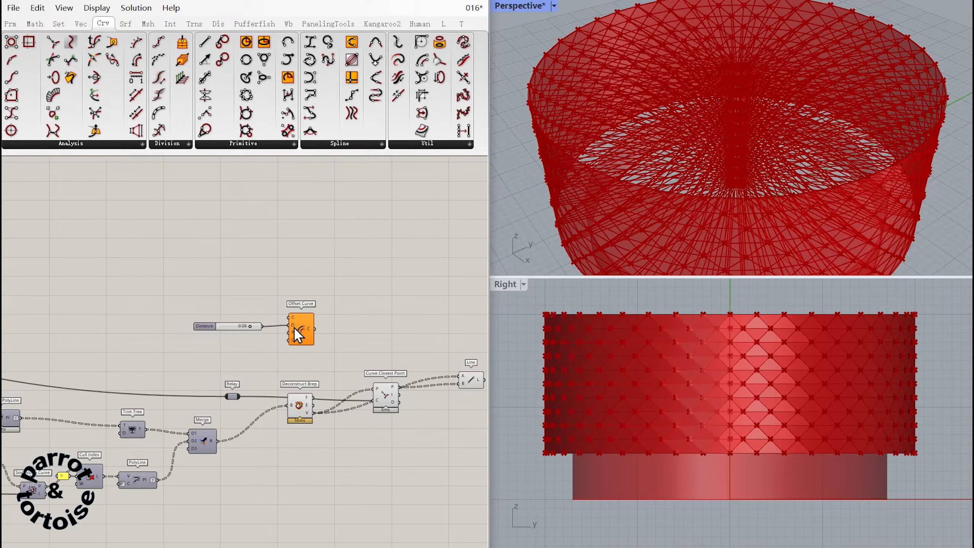
Apply the expression -x to Offset Curve's distance input and feed the merged panels into its curve and plane inputs.
{"action": "right_click", "coordinate": [295, 329]}
{"action": "mouse_move", "coordinate": [395, 443]}
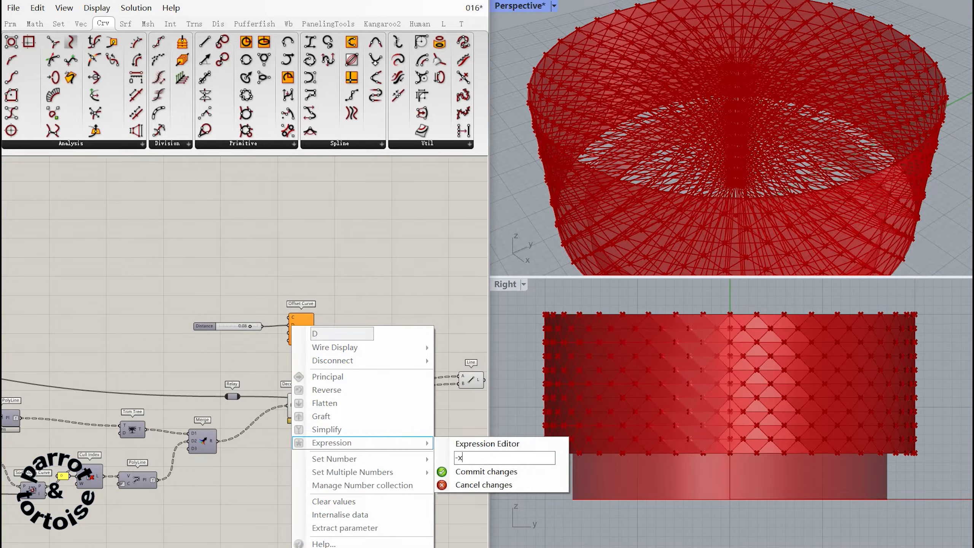
{"action": "type", "text": "-x"}
{"action": "key", "text": "Return"}
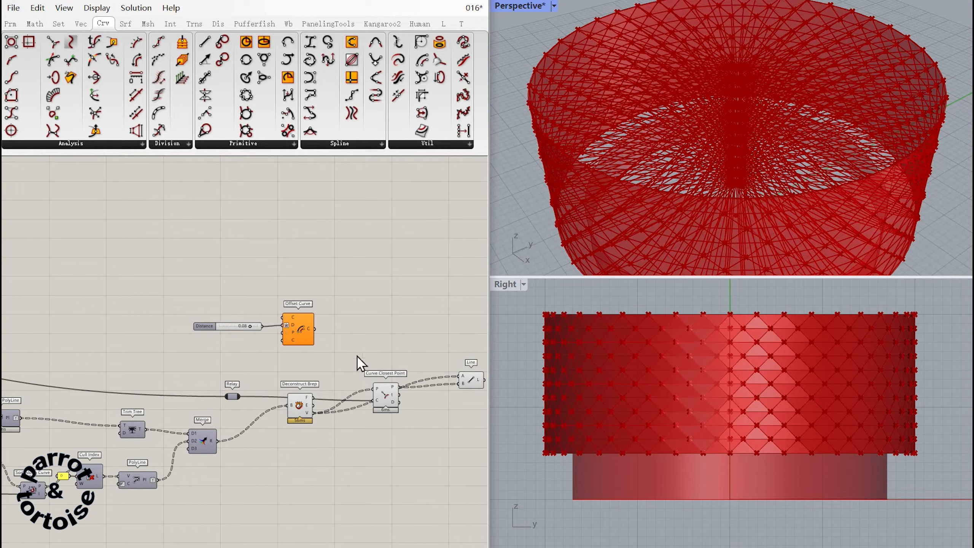
{"action": "left_click_drag", "start_coordinate": [227, 438], "coordinate": [283, 317]}
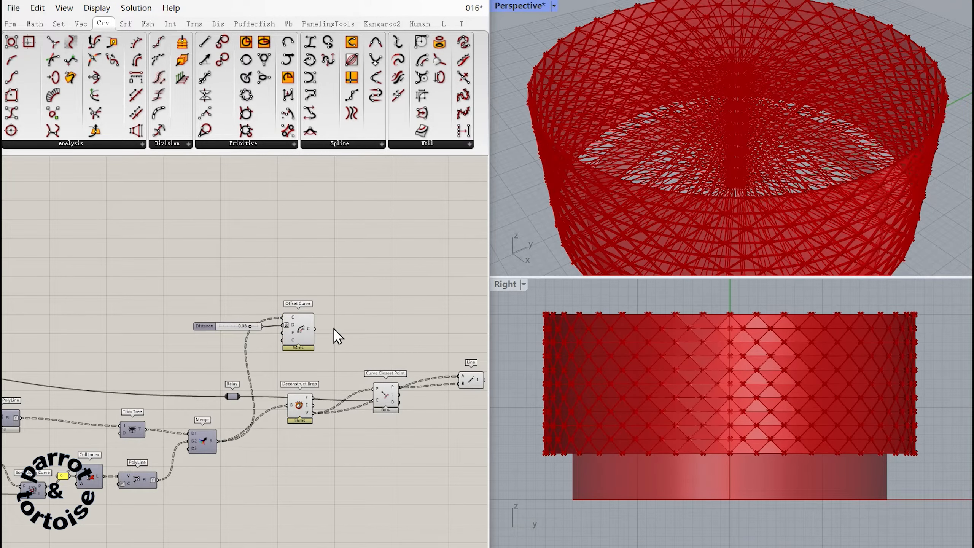
{"action": "left_click_drag", "start_coordinate": [259, 400], "coordinate": [283, 333]}
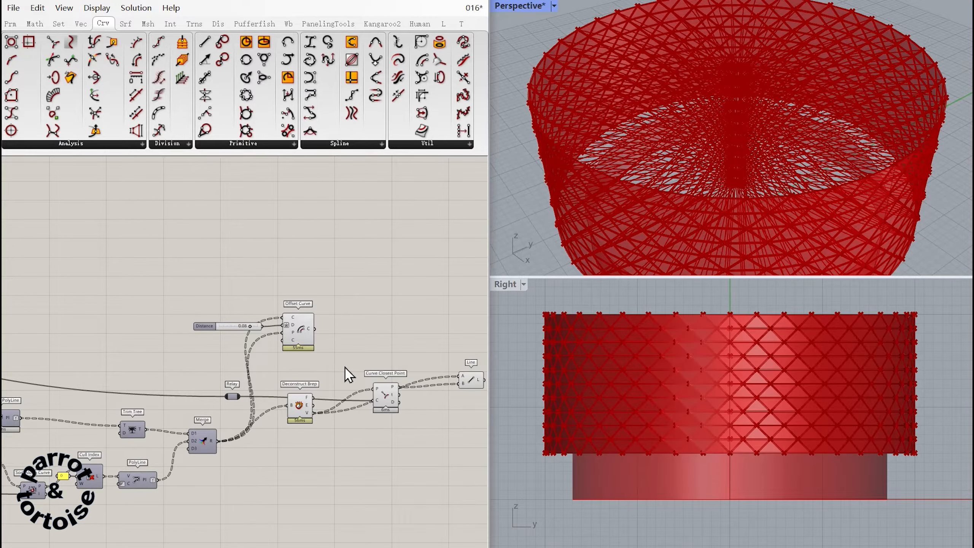
Duplicate Deconstruct Brep and Curve Closest Point for the Offset Curve output and arrange the copies in the upper row.
{"action": "right_click_drag", "start_coordinate": [337, 361], "coordinate": [284, 350]}
{"action": "left_click_drag", "start_coordinate": [331, 409], "coordinate": [237, 383]}
{"action": "left_click_drag", "start_coordinate": [253, 402], "coordinate": [292, 310], "text": "alt"}
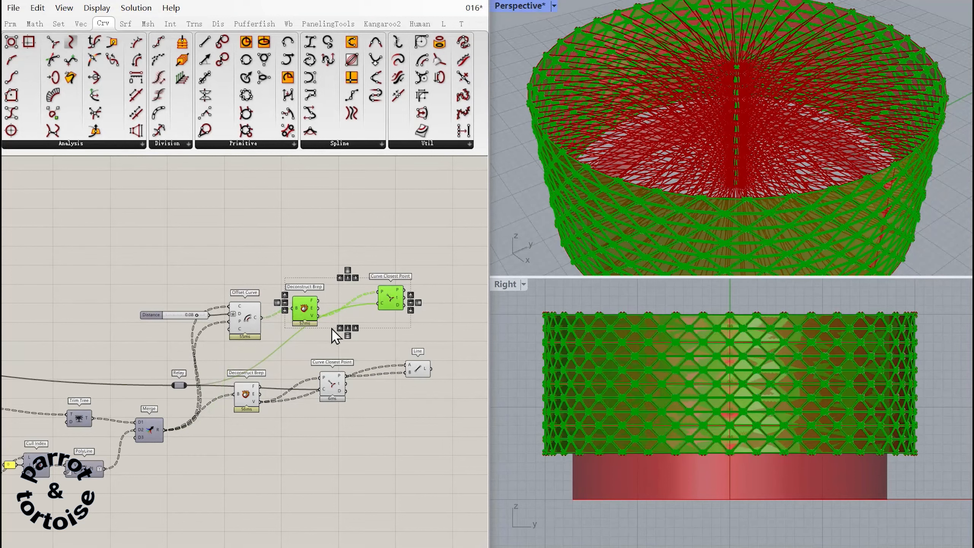
{"action": "left_click_drag", "start_coordinate": [388, 306], "coordinate": [345, 334]}
{"action": "left_click", "coordinate": [352, 270]}
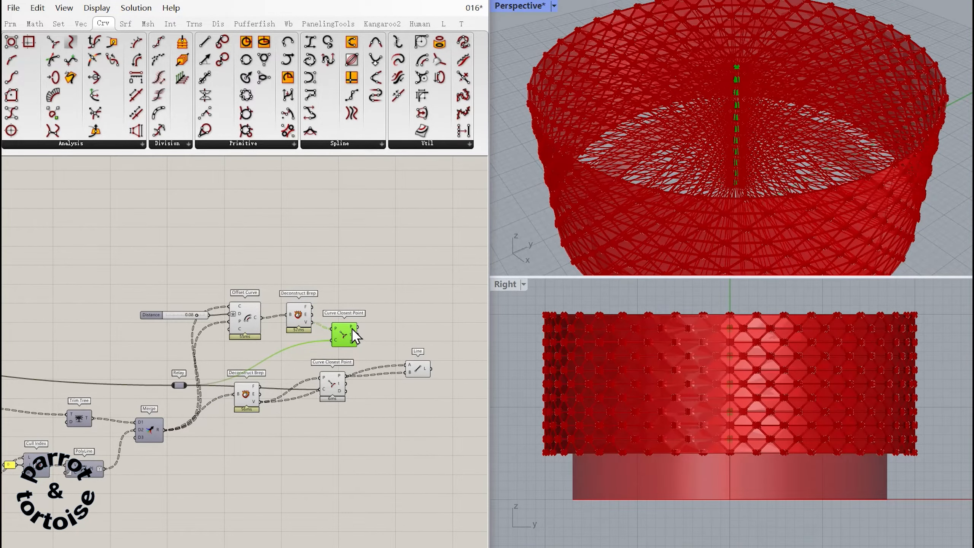
Duplicate the Line component to join the offset panels' vertices to their closest axis points, and hide both Lines' previews.
{"action": "left_click", "coordinate": [419, 370]}
{"action": "left_click_drag", "start_coordinate": [419, 369], "coordinate": [417, 306], "text": "alt"}
{"action": "left_click_drag", "start_coordinate": [314, 323], "coordinate": [424, 312]}
{"action": "left_click_drag", "start_coordinate": [449, 403], "coordinate": [421, 309]}
{"action": "middle_click", "coordinate": [426, 313]}
{"action": "left_click", "coordinate": [456, 313]}
{"action": "left_click", "coordinate": [424, 337]}
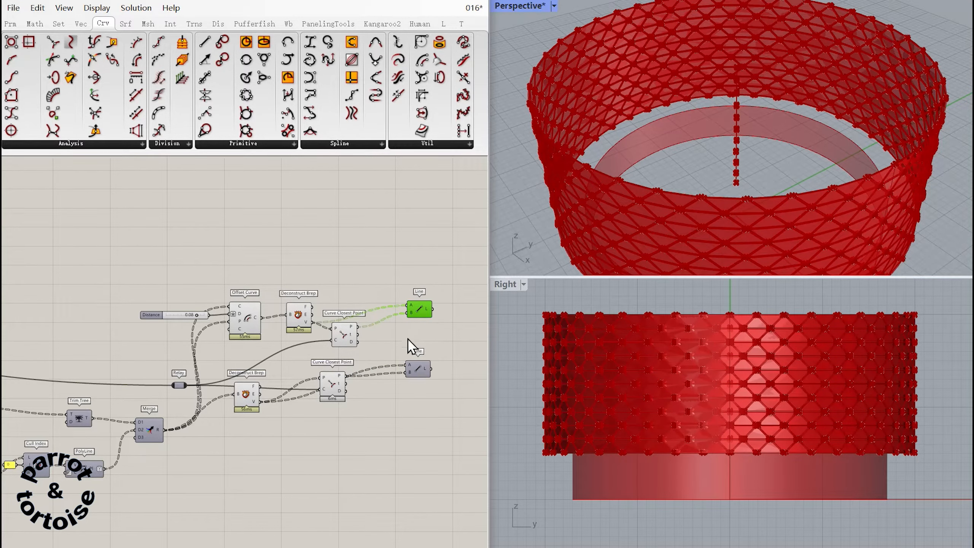
Add a Surface parameter fed by the upstream cylindrical wall surface and place it between the two Line components.
{"action": "right_click_drag", "start_coordinate": [408, 339], "coordinate": [375, 319]}
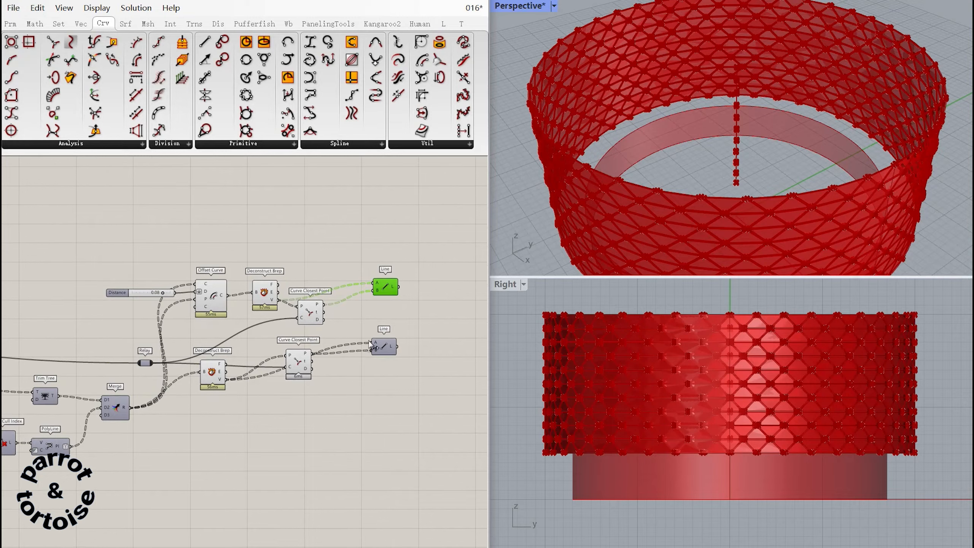
{"action": "left_click", "coordinate": [370, 380]}
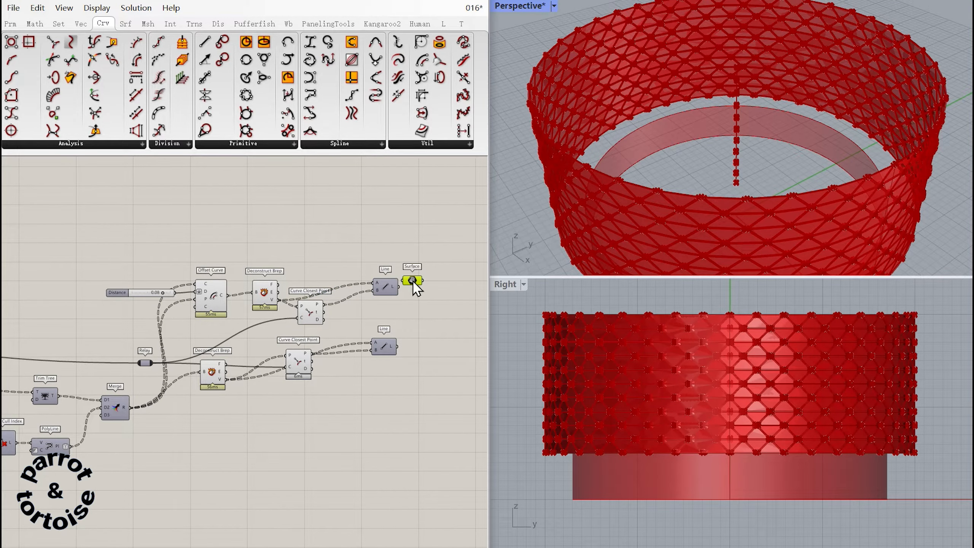
{"action": "left_click_drag", "start_coordinate": [409, 279], "coordinate": [349, 330]}
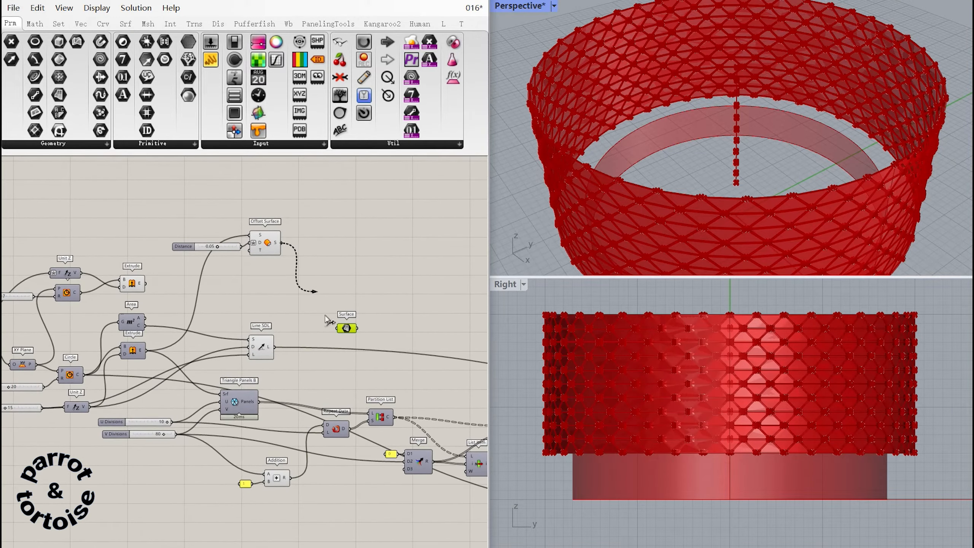
{"action": "left_click_drag", "start_coordinate": [325, 316], "coordinate": [337, 328]}
{"action": "right_click_drag", "start_coordinate": [352, 341], "coordinate": [116, 293]}
{"action": "left_click_drag", "start_coordinate": [112, 284], "coordinate": [378, 303]}
{"action": "right_click_drag", "start_coordinate": [409, 334], "coordinate": [101, 304]}
{"action": "left_click_drag", "start_coordinate": [71, 271], "coordinate": [456, 306]}
{"action": "right_click_drag", "start_coordinate": [460, 316], "coordinate": [262, 311]}
{"action": "left_click_drag", "start_coordinate": [257, 302], "coordinate": [368, 283]}
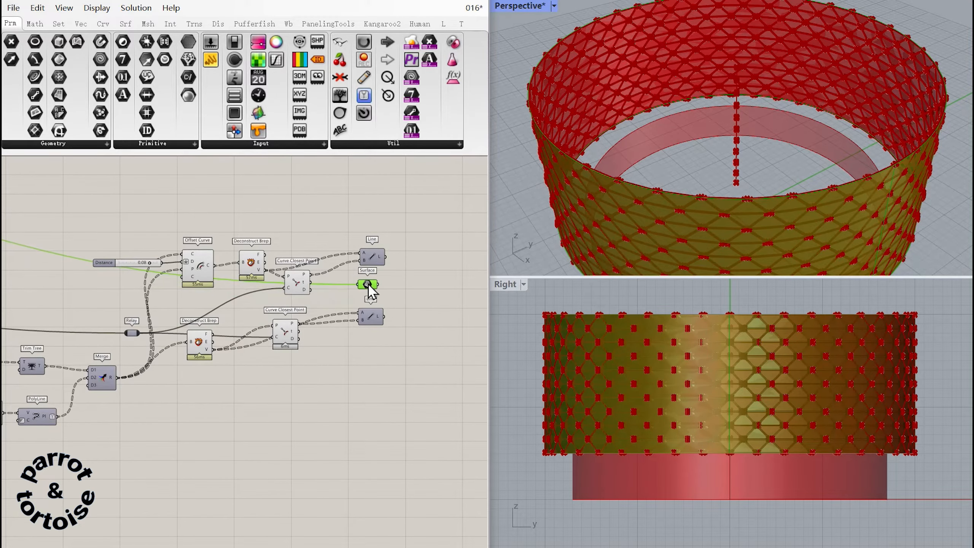
{"action": "right_click_drag", "start_coordinate": [399, 294], "coordinate": [344, 286]}
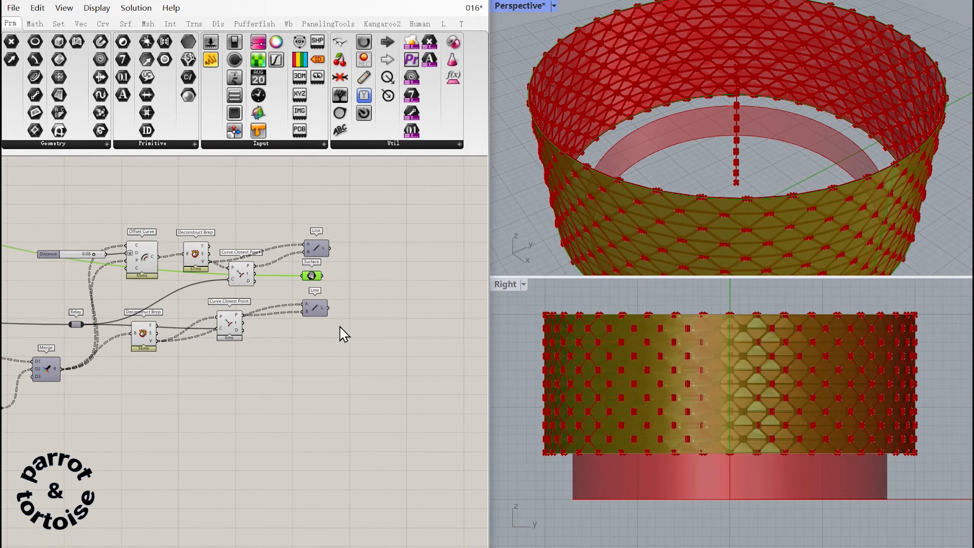
Add a Surface | Line intersection using the Surface parameter and the upper Line, and simplify its points output.
{"action": "left_click", "coordinate": [351, 268]}
{"action": "key", "text": "ctrl+v"}
{"action": "right_click_drag", "start_coordinate": [414, 222], "coordinate": [410, 254]}
{"action": "left_click", "coordinate": [370, 264], "text": "ctrl+alt"}
{"action": "left_click_drag", "start_coordinate": [402, 190], "coordinate": [353, 288]}
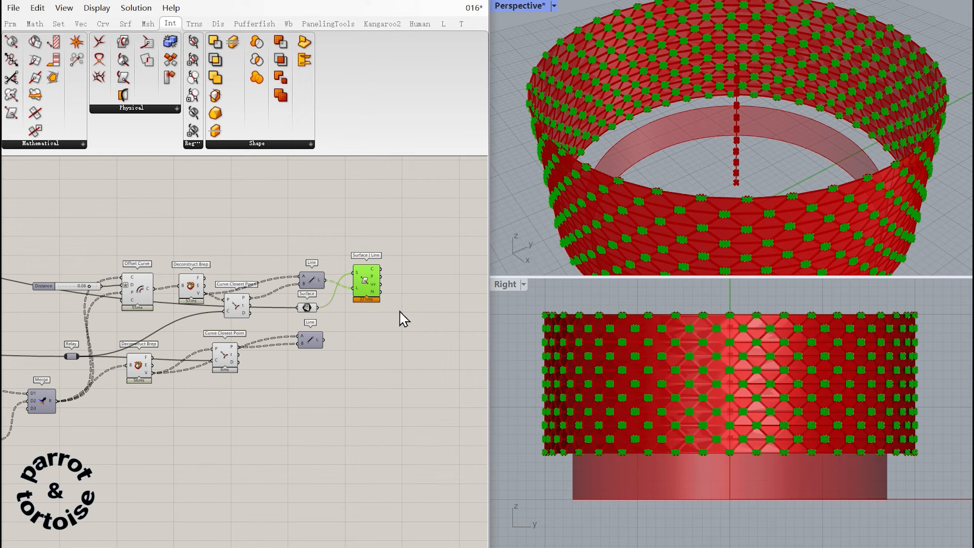
{"action": "right_click", "coordinate": [379, 276]}
{"action": "left_click", "coordinate": [412, 352]}
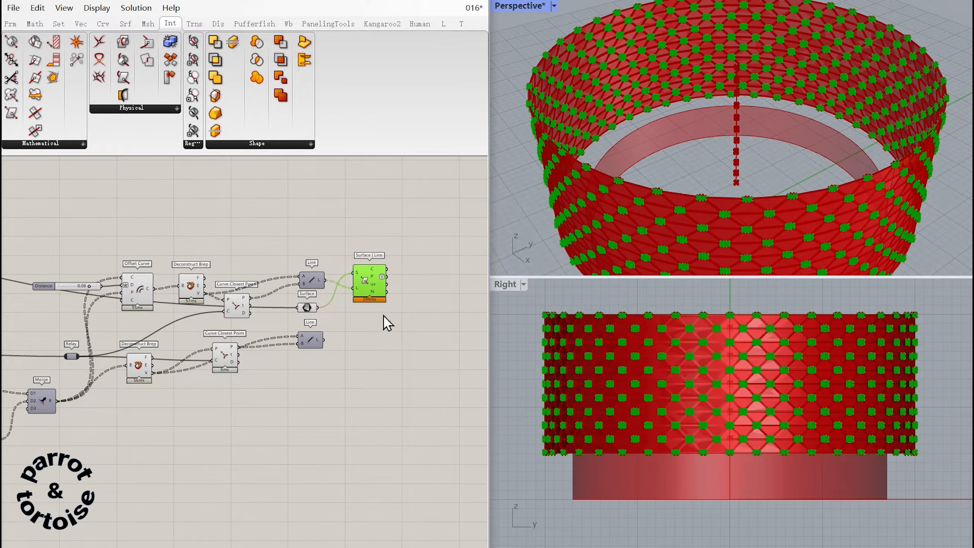
Duplicate Surface | Line below the first one and connect the lower Line to the copy.
{"action": "left_click_drag", "start_coordinate": [374, 285], "coordinate": [385, 333], "text": "alt"}
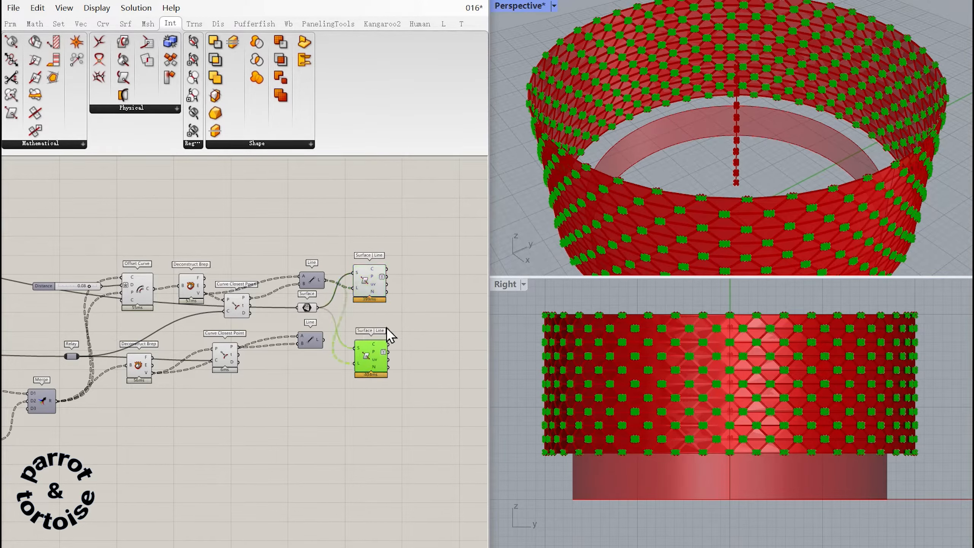
{"action": "left_click_drag", "start_coordinate": [351, 363], "coordinate": [352, 363]}
{"action": "left_click_drag", "start_coordinate": [372, 353], "coordinate": [370, 343]}
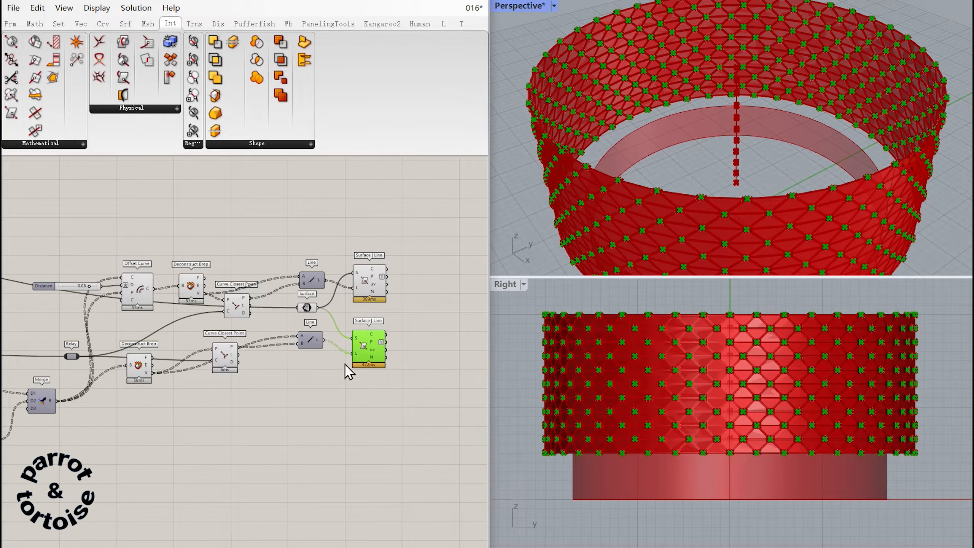
Extract the upper intersection points with a List Item component and pass them into a Trim Tree.
{"action": "mouse_move", "coordinate": [406, 340]}
{"action": "right_mouse_down"}
{"action": "mouse_move", "coordinate": [374, 311]}
{"action": "mouse_move", "coordinate": [326, 318]}
{"action": "right_mouse_up"}
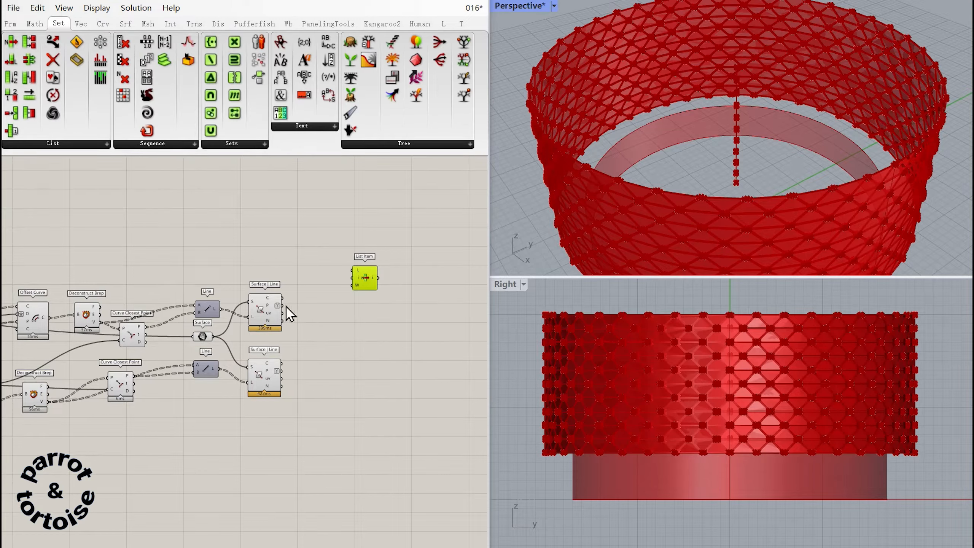
{"action": "left_click_drag", "start_coordinate": [282, 306], "coordinate": [352, 298]}
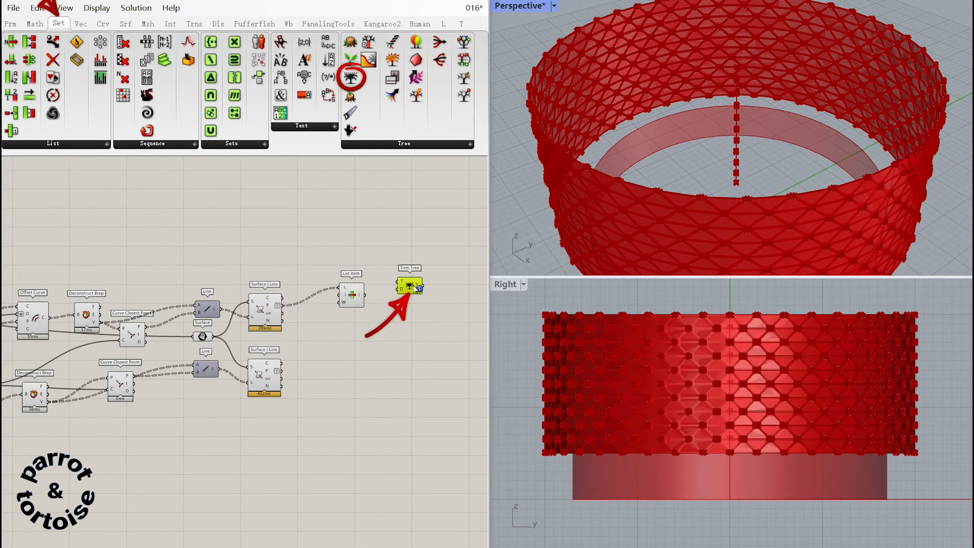
{"action": "mouse_move", "coordinate": [365, 296]}
{"action": "left_mouse_down"}
{"action": "mouse_move", "coordinate": [398, 282]}
{"action": "mouse_move", "coordinate": [396, 299]}
{"action": "left_mouse_up"}
{"action": "left_click", "coordinate": [402, 333]}
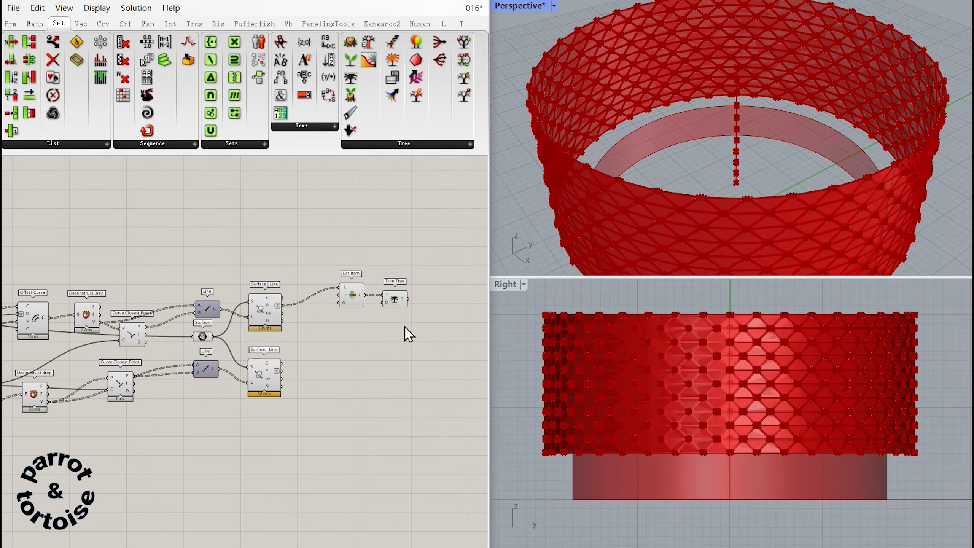
Add a PolyLine fed by Trim Tree and close it with a panel containing 1.
{"action": "right_click_drag", "start_coordinate": [403, 333], "coordinate": [333, 315]}
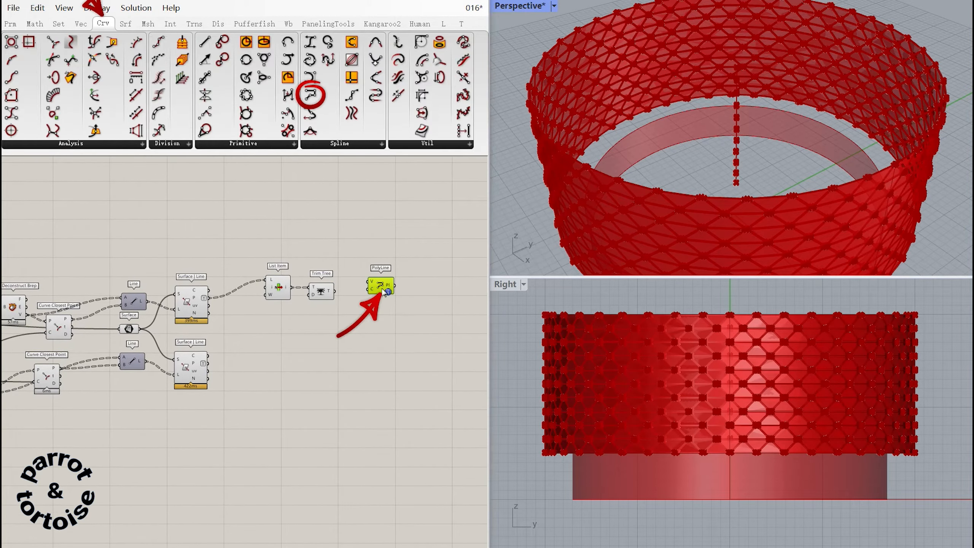
{"action": "mouse_move", "coordinate": [383, 290]}
{"action": "left_mouse_down"}
{"action": "mouse_move", "coordinate": [362, 299]}
{"action": "mouse_move", "coordinate": [261, 273]}
{"action": "left_mouse_up"}
{"action": "double_click", "coordinate": [396, 336]}
{"action": "type", "text": "//1"}
{"action": "key", "text": "Return"}
Duplicate List Item, Trim Tree and PolyLine in a lower row and feed them from the lower Surface | Line points.
{"action": "key", "text": "ctrl+c"}
{"action": "key", "text": "ctrl+v"}
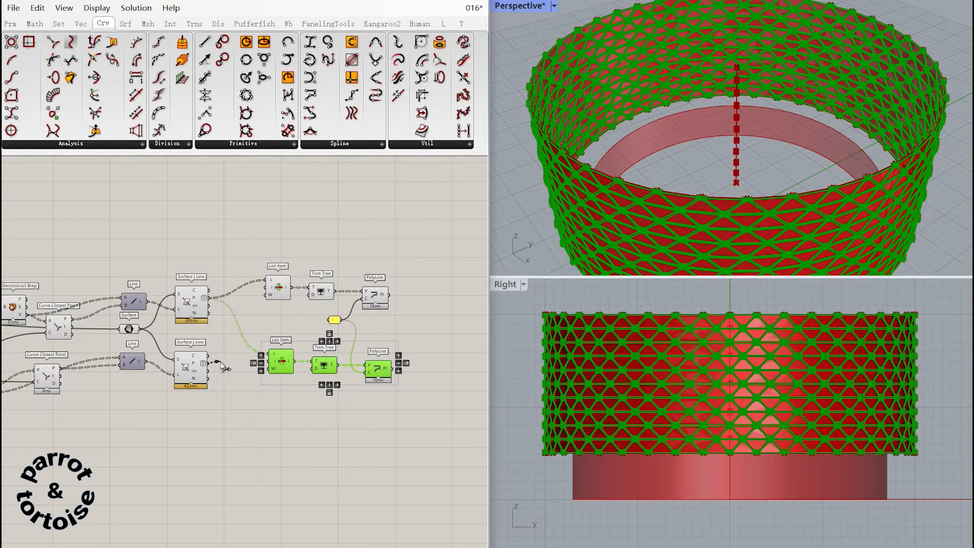
{"action": "left_click_drag", "start_coordinate": [224, 367], "coordinate": [270, 354]}
{"action": "left_click_drag", "start_coordinate": [376, 366], "coordinate": [373, 368]}
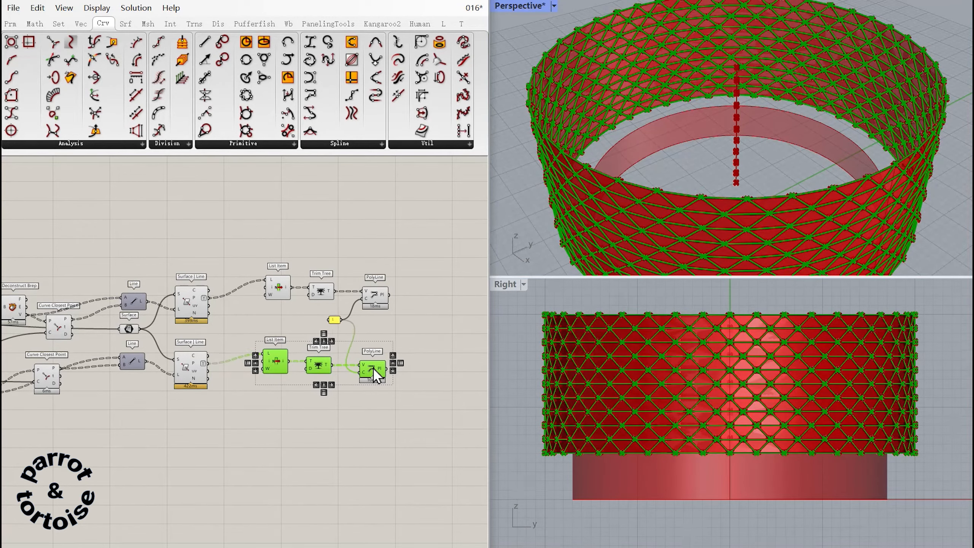
{"action": "left_click", "coordinate": [386, 336]}
Add a Curve parameter below the lower Deconstruct Brep, feed it from the panel Merge and graft it.
{"action": "right_click_drag", "start_coordinate": [385, 336], "coordinate": [303, 276]}
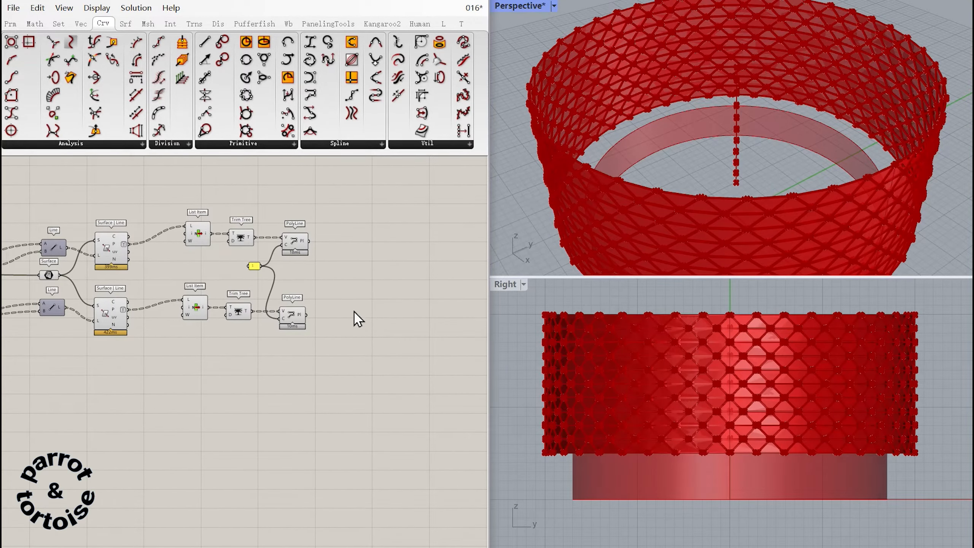
{"action": "right_click_drag", "start_coordinate": [96, 378], "coordinate": [435, 386]}
{"action": "right_click_drag", "start_coordinate": [22, 384], "coordinate": [89, 377]}
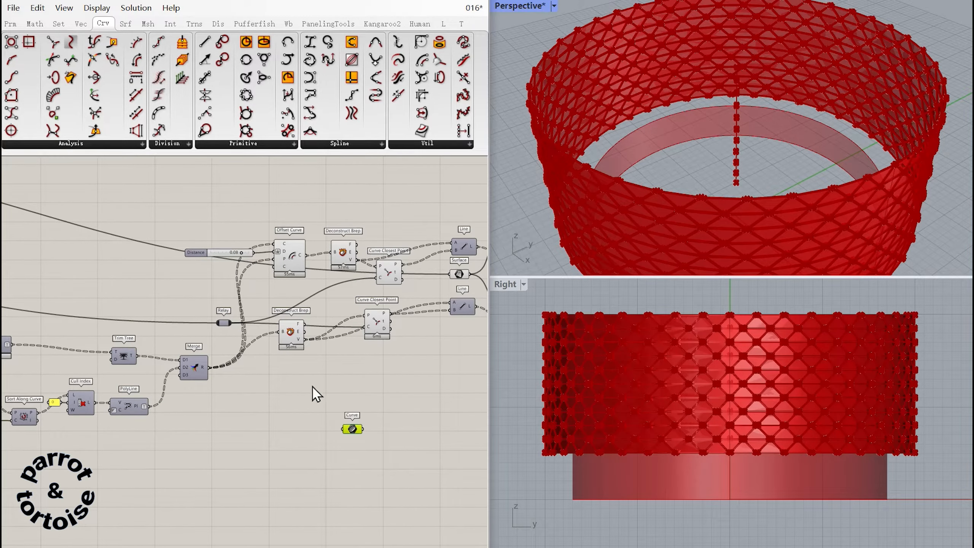
{"action": "left_click_drag", "start_coordinate": [355, 429], "coordinate": [290, 391]}
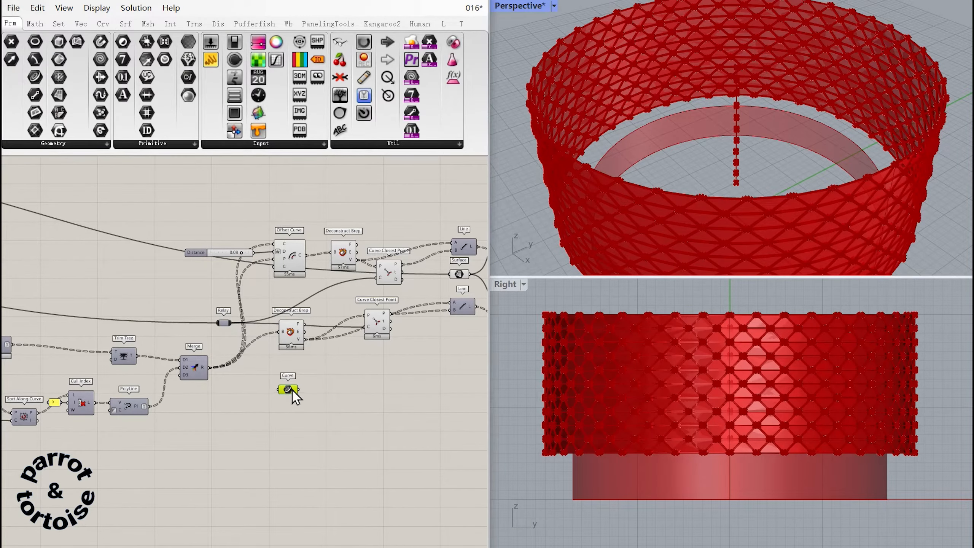
{"action": "right_click", "coordinate": [284, 391]}
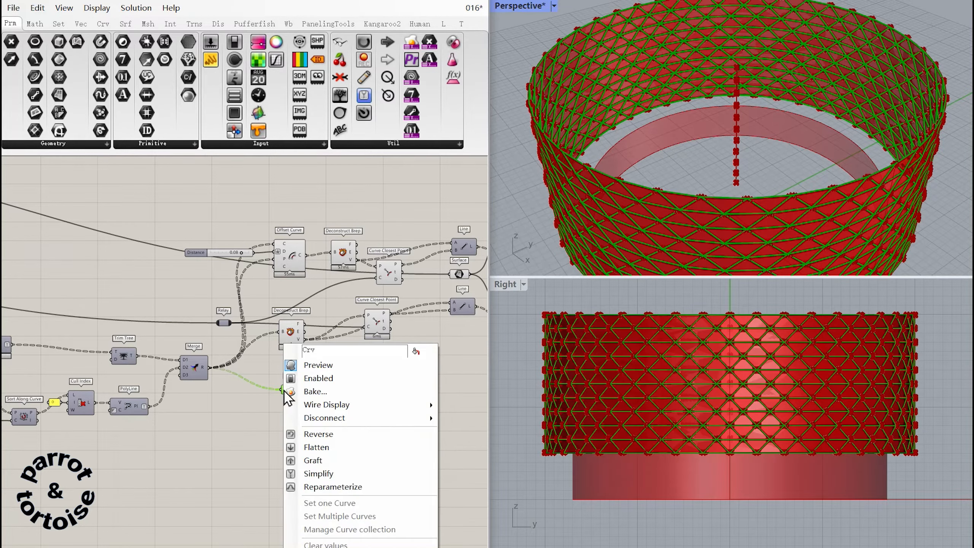
{"action": "left_click", "coordinate": [340, 433]}
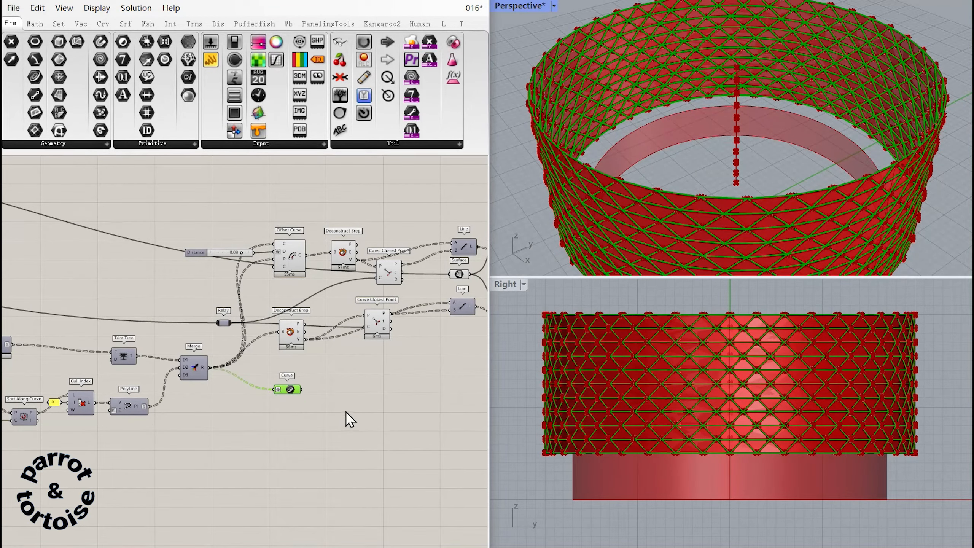
Duplicate the Curve parameter below the first one and feed the copy from the Offset Curve output.
{"action": "left_click_drag", "start_coordinate": [288, 394], "coordinate": [287, 438]}
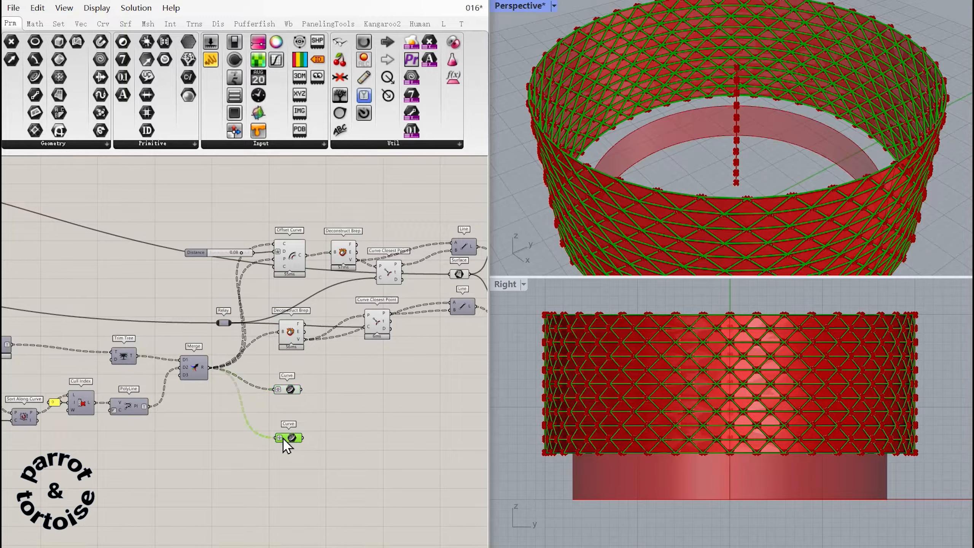
{"action": "right_click", "coordinate": [287, 438]}
{"action": "left_click", "coordinate": [326, 448]}
{"action": "right_click_drag", "start_coordinate": [337, 426], "coordinate": [239, 370]}
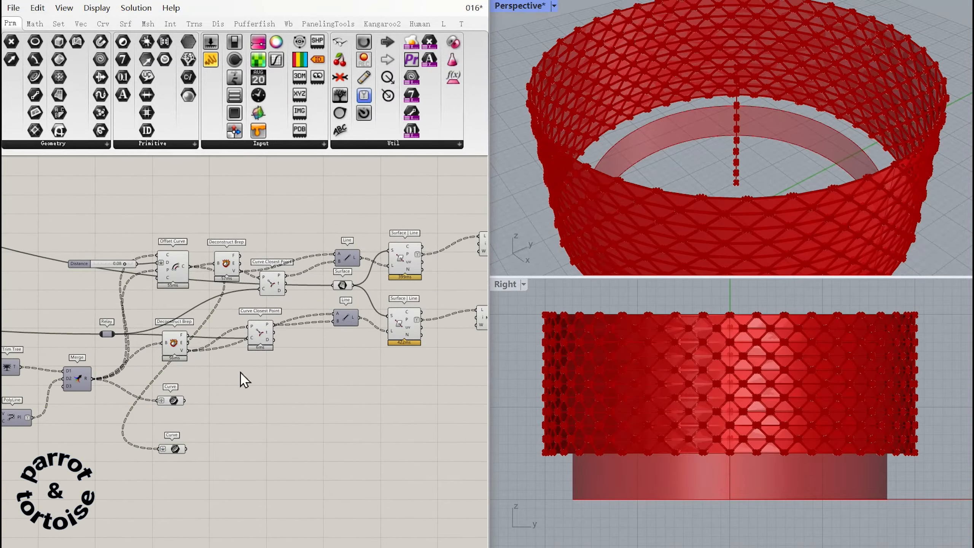
Copy the Merge component beside the PolyLines, feed it both PolyLine outputs, and duplicate it below.
{"action": "left_click_drag", "start_coordinate": [77, 382], "coordinate": [395, 264]}
{"action": "left_click", "coordinate": [357, 299]}
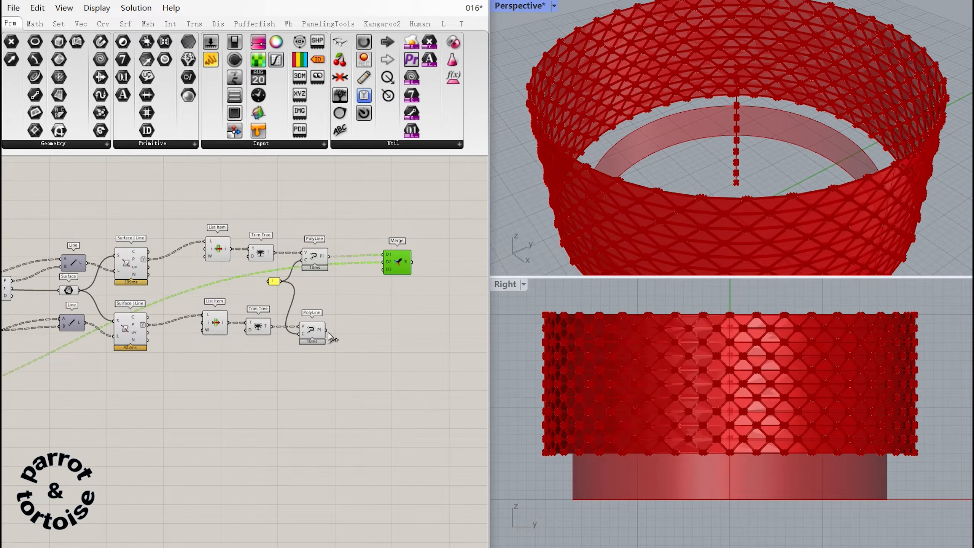
{"action": "left_click", "coordinate": [387, 287]}
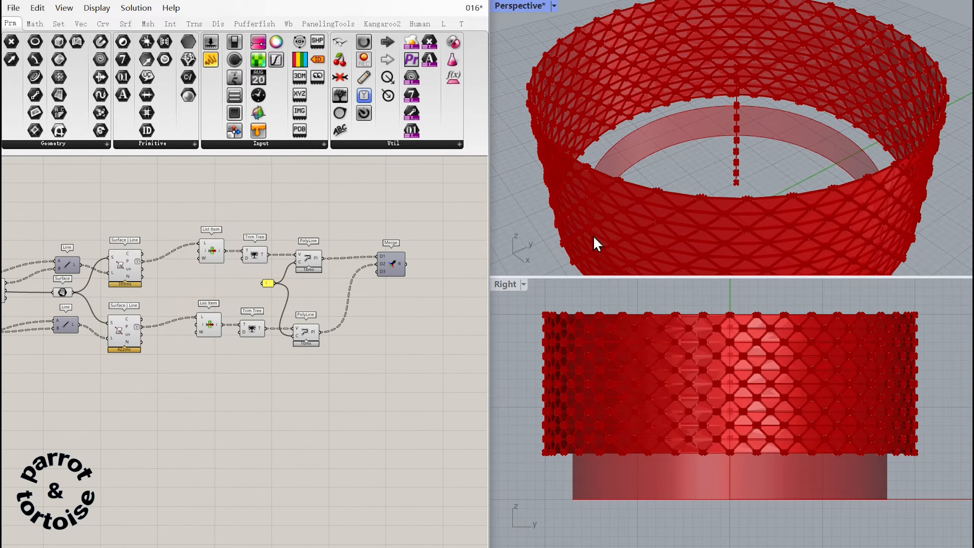
{"action": "left_click_drag", "start_coordinate": [395, 282], "coordinate": [399, 333], "text": "alt"}
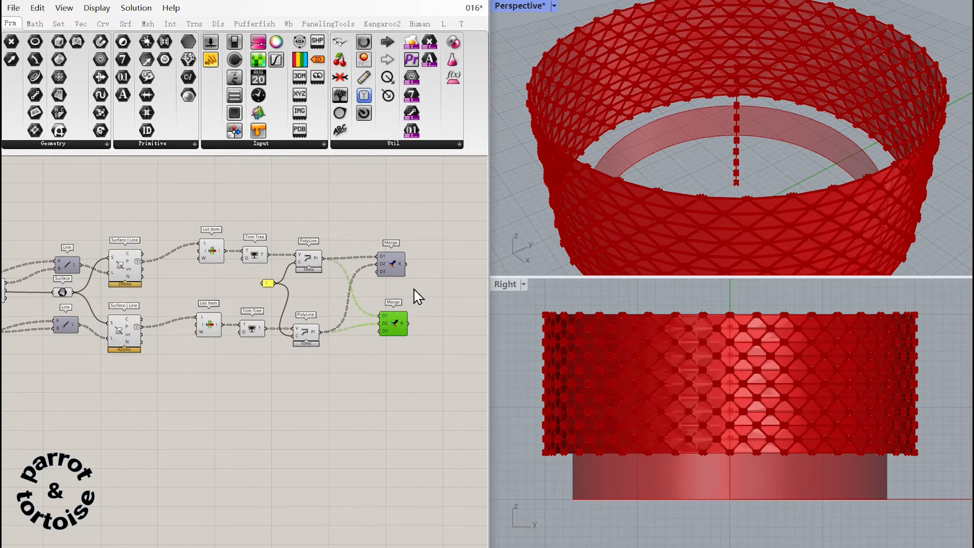
Feed the second Merge from the lower PolyLine and the upper Curve parameter, and duplicate that Merge below it.
{"action": "right_click_drag", "start_coordinate": [396, 302], "coordinate": [419, 284]}
{"action": "left_click_drag", "start_coordinate": [419, 304], "coordinate": [119, 375]}
{"action": "right_click_drag", "start_coordinate": [147, 364], "coordinate": [254, 345]}
{"action": "left_click_drag", "start_coordinate": [223, 351], "coordinate": [449, 341]}
{"action": "right_click_drag", "start_coordinate": [441, 339], "coordinate": [254, 352]}
{"action": "left_click_drag", "start_coordinate": [262, 364], "coordinate": [334, 341]}
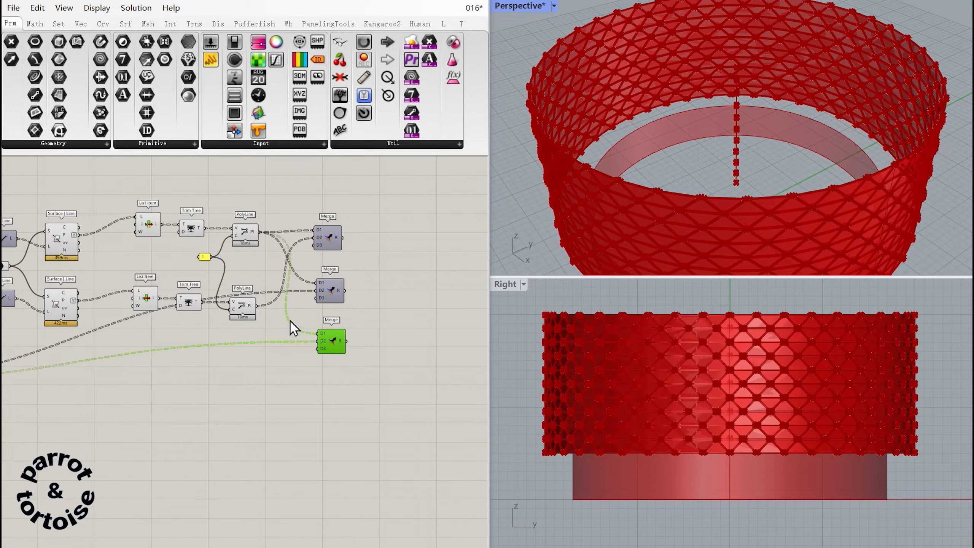
{"action": "left_click_drag", "start_coordinate": [259, 306], "coordinate": [318, 283]}
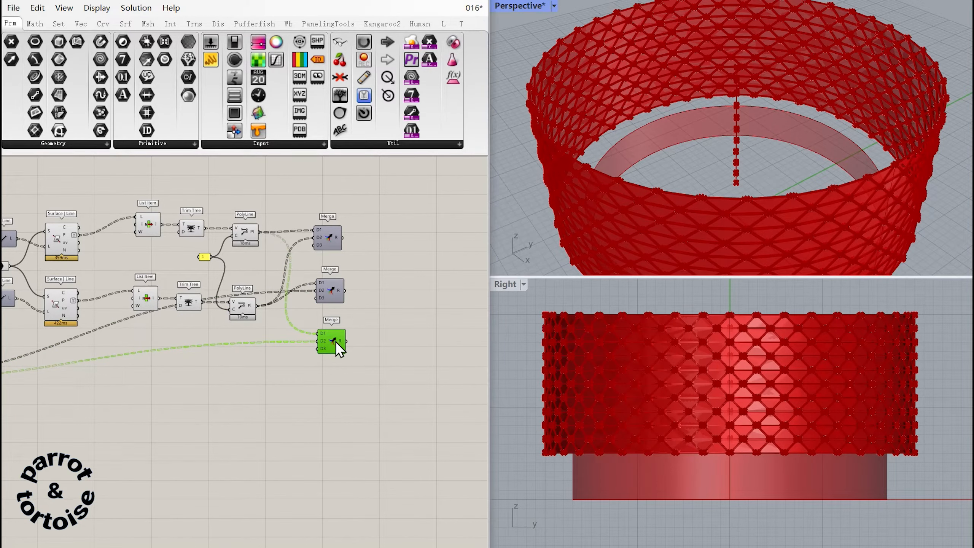
Connect the Offset Curve output to the second input of the third Merge, alongside the upper PolyLine.
{"action": "left_click_drag", "start_coordinate": [336, 342], "coordinate": [124, 358]}
{"action": "right_click_drag", "start_coordinate": [123, 358], "coordinate": [395, 361]}
{"action": "left_click_drag", "start_coordinate": [393, 360], "coordinate": [265, 349]}
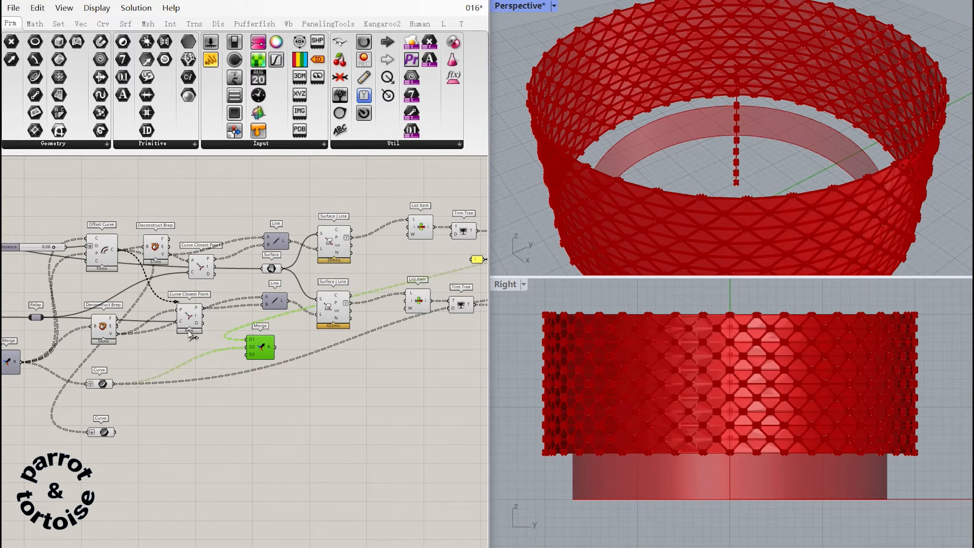
{"action": "right_click_drag", "start_coordinate": [258, 348], "coordinate": [58, 309]}
{"action": "left_click_drag", "start_coordinate": [58, 310], "coordinate": [408, 294]}
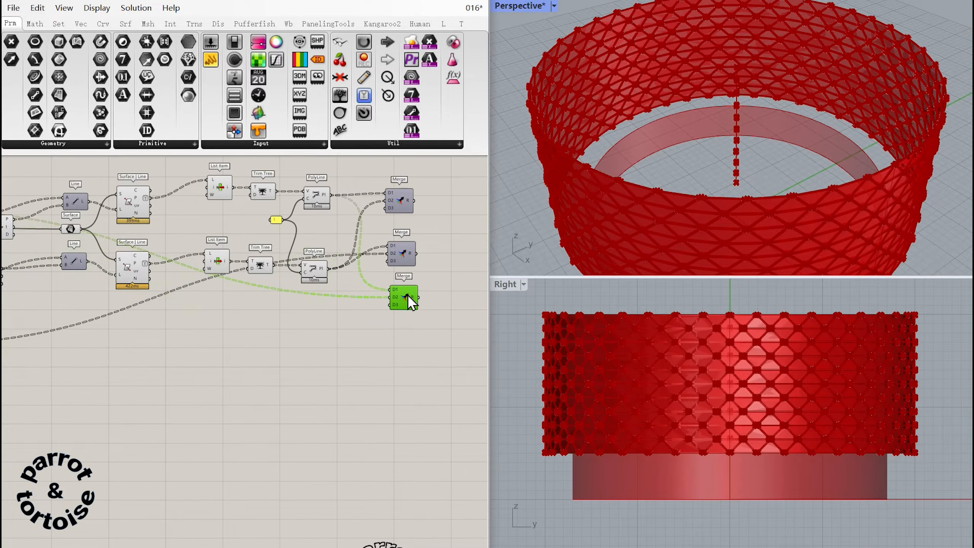
{"action": "right_click_drag", "start_coordinate": [419, 309], "coordinate": [356, 308]}
Duplicate a fourth Merge below and feed it the offset and original curves through Relays inserted on their wires.
{"action": "left_click_drag", "start_coordinate": [344, 298], "coordinate": [347, 354], "text": "alt"}
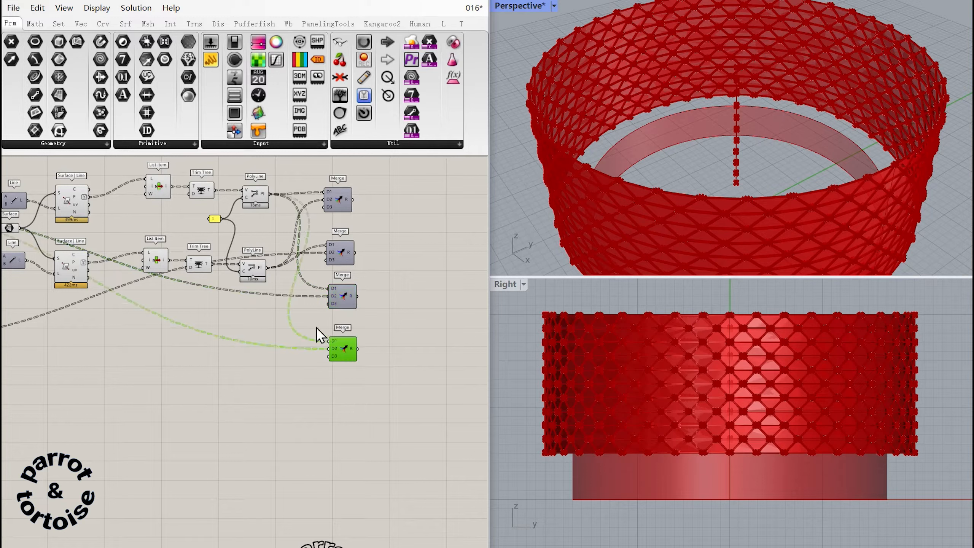
{"action": "double_click", "coordinate": [243, 293]}
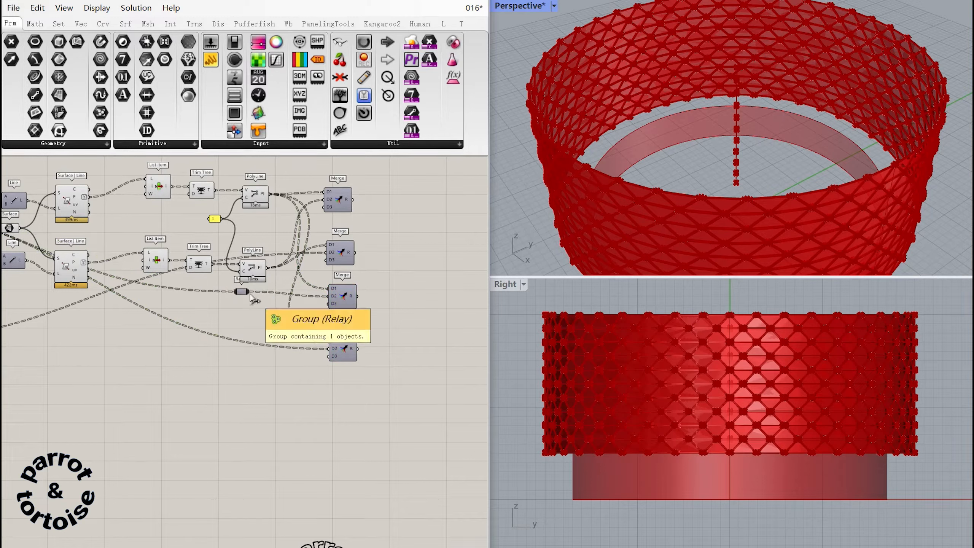
{"action": "left_click_drag", "start_coordinate": [323, 340], "coordinate": [325, 341]}
{"action": "double_click", "coordinate": [272, 255]}
{"action": "left_click_drag", "start_coordinate": [272, 256], "coordinate": [242, 350]}
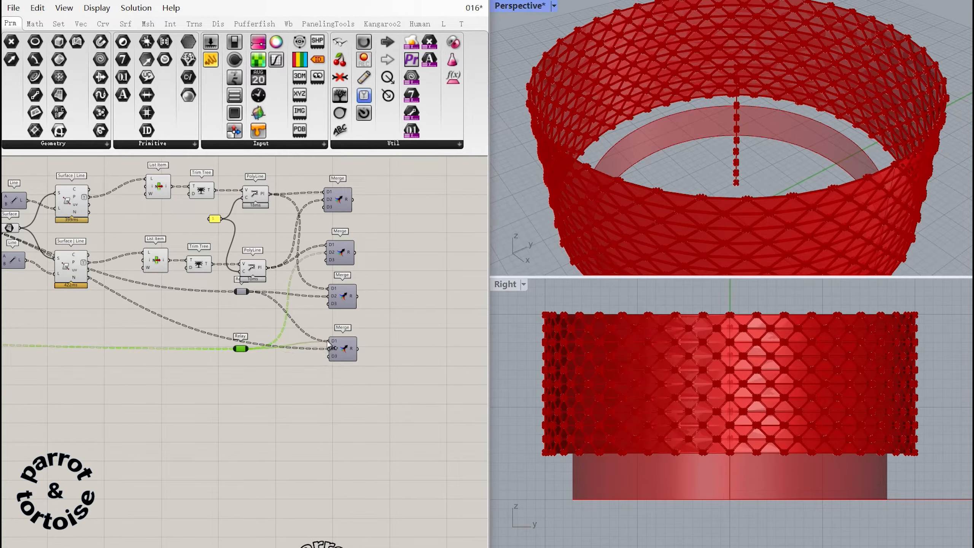
{"action": "left_click_drag", "start_coordinate": [329, 341], "coordinate": [329, 347]}
{"action": "left_click", "coordinate": [320, 372]}
Add a Loft fed by the first Merge and duplicate it for each of the other three Merges.
{"action": "right_click_drag", "start_coordinate": [452, 213], "coordinate": [395, 252]}
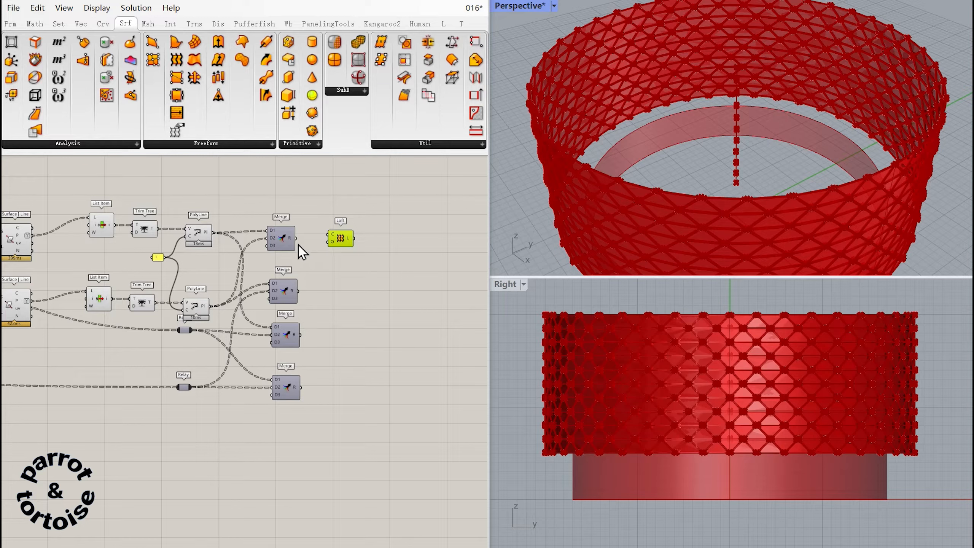
{"action": "left_click_drag", "start_coordinate": [297, 238], "coordinate": [329, 238]}
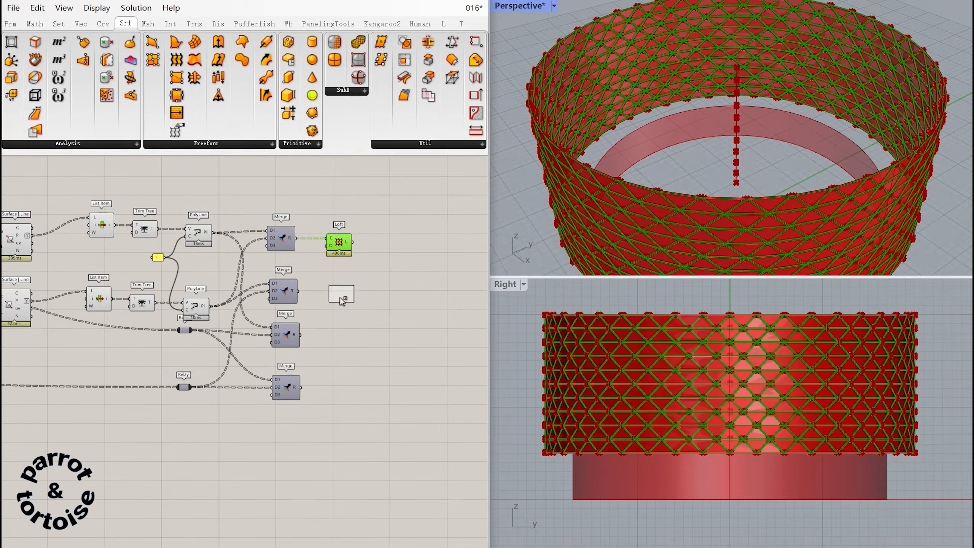
{"action": "left_click_drag", "start_coordinate": [341, 298], "coordinate": [344, 337], "text": "alt"}
{"action": "left_click_drag", "start_coordinate": [333, 333], "coordinate": [330, 386], "text": "alt"}
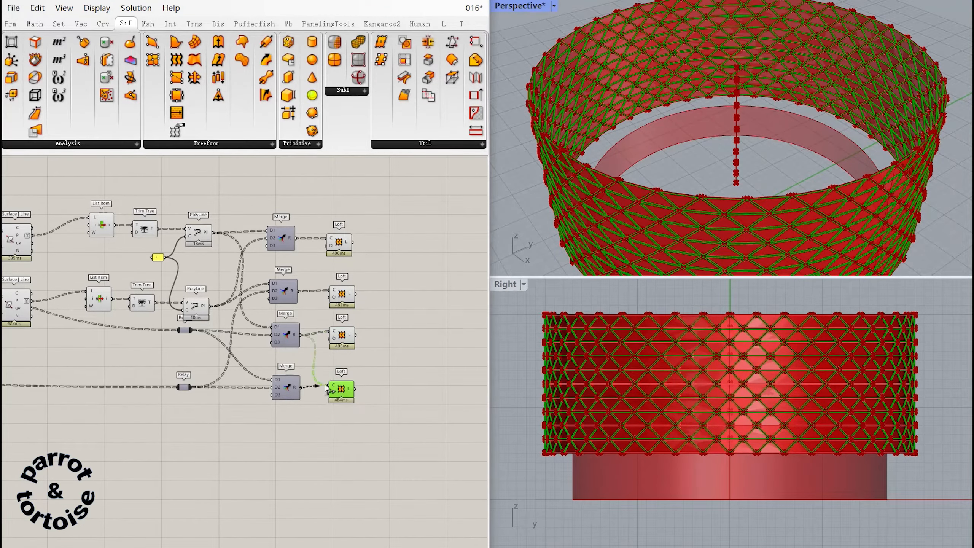
Add a Brep Join component and feed it all four Loft outputs.
{"action": "left_click", "coordinate": [420, 327]}
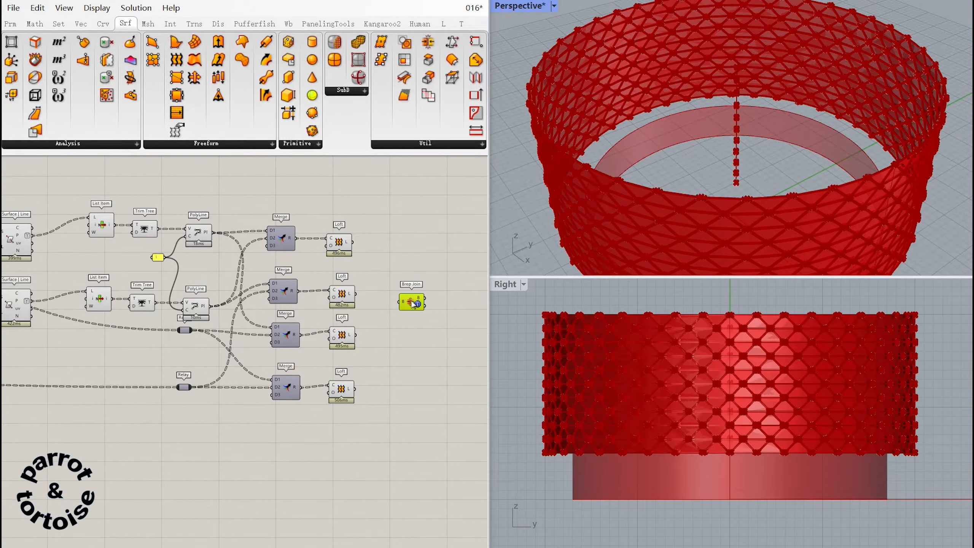
{"action": "left_click_drag", "start_coordinate": [411, 302], "coordinate": [398, 339]}
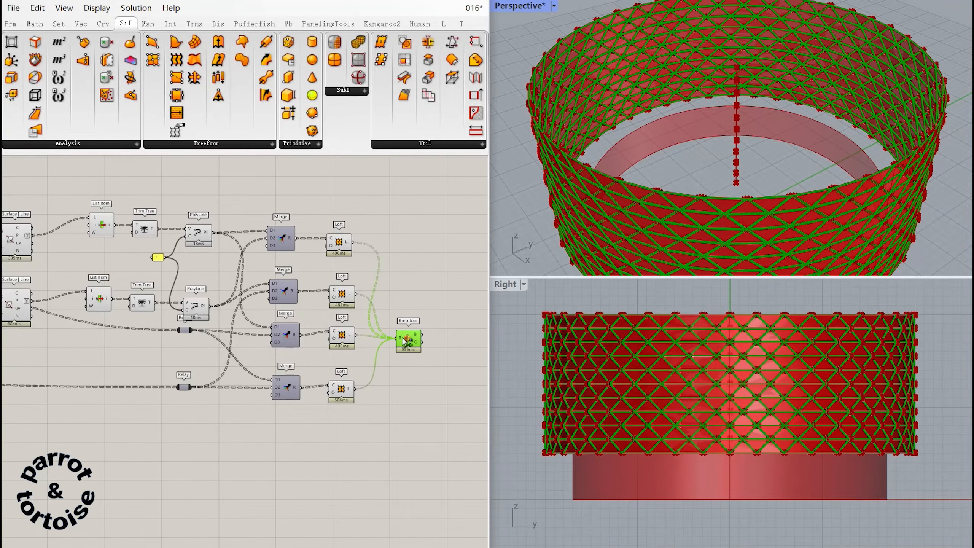
{"action": "left_click", "coordinate": [398, 288]}
{"action": "right_click_drag", "start_coordinate": [397, 288], "coordinate": [415, 289]}
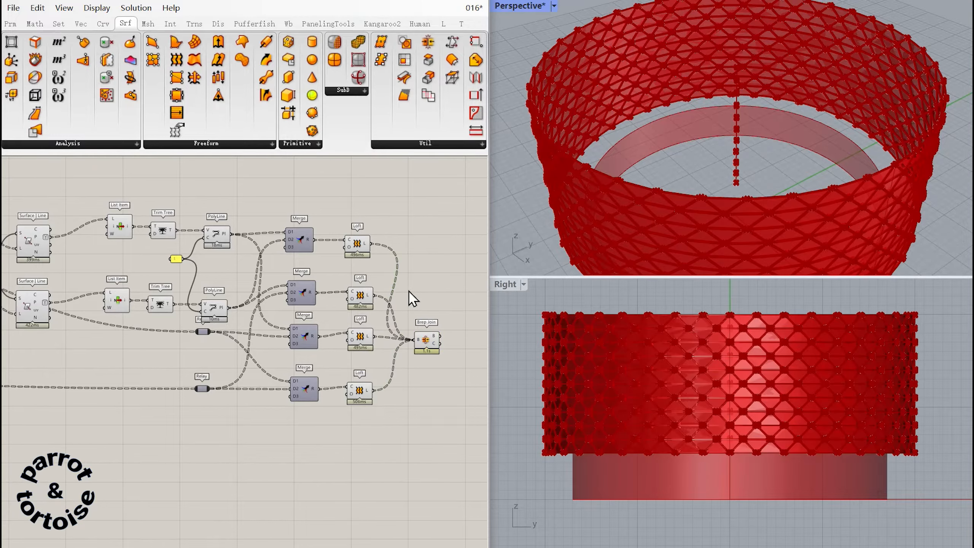
Turn off the preview of the components upstream of the Brep Join.
{"action": "left_click_drag", "start_coordinate": [374, 424], "coordinate": [31, 197]}
{"action": "middle_click", "coordinate": [38, 236]}
{"action": "left_click", "coordinate": [81, 200]}
{"action": "right_click_drag", "start_coordinate": [124, 264], "coordinate": [481, 287]}
{"action": "left_click_drag", "start_coordinate": [379, 477], "coordinate": [48, 230]}
{"action": "middle_click", "coordinate": [159, 277]}
{"action": "left_click", "coordinate": [200, 237]}
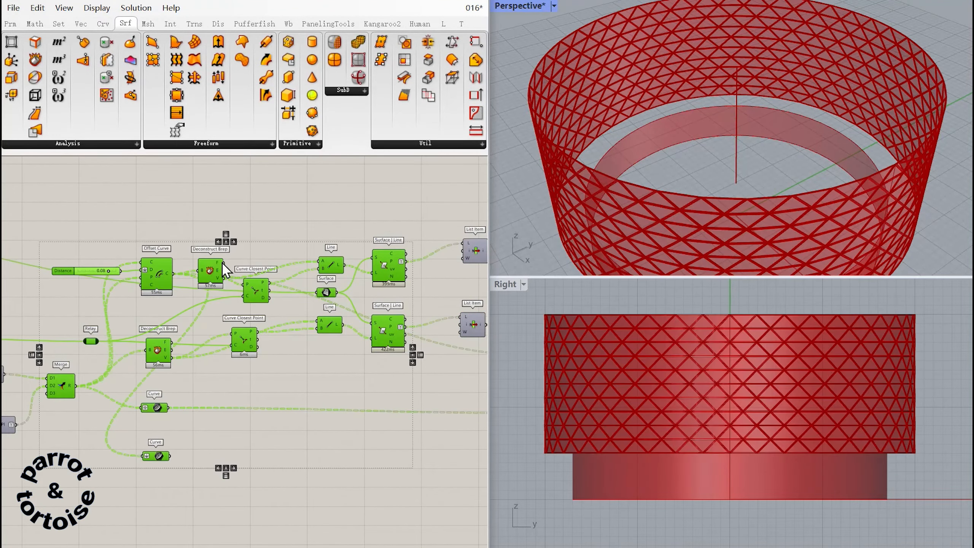
Bake the Brep Join result into the Rhino model.
{"action": "right_click_drag", "start_coordinate": [216, 334], "coordinate": [51, 284]}
{"action": "right_click_drag", "start_coordinate": [474, 288], "coordinate": [186, 299]}
{"action": "left_click", "coordinate": [359, 302]}
{"action": "left_click_drag", "start_coordinate": [330, 326], "coordinate": [335, 318]}
{"action": "left_click", "coordinate": [366, 323]}
{"action": "left_click", "coordinate": [333, 318]}
{"action": "middle_click", "coordinate": [334, 318]}
{"action": "left_click", "coordinate": [359, 337]}
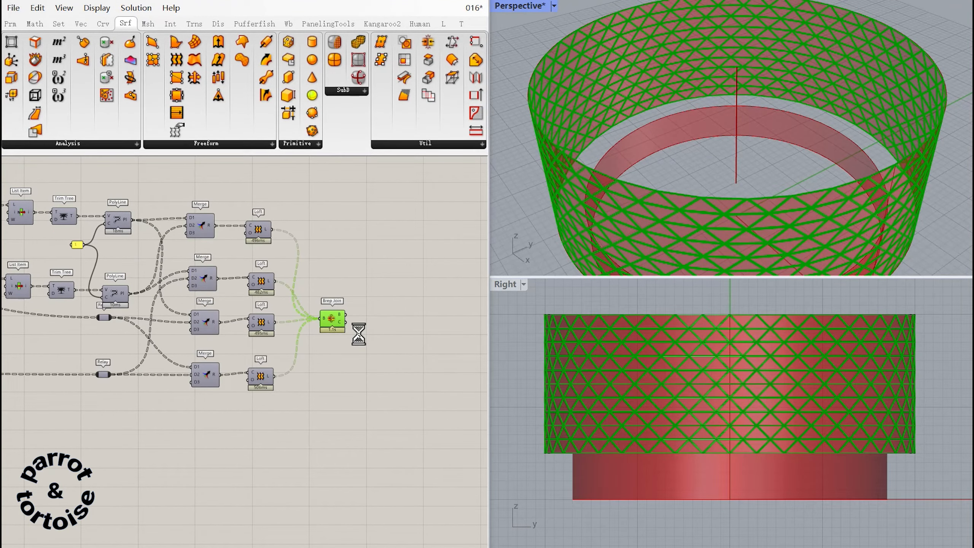
Pull one baked triangular frame near the wall's upper edge outward, away from the cylinder.
{"action": "scroll", "coordinate": [744, 178], "scroll_direction": "down", "scroll_amount": 3}
{"action": "scroll", "coordinate": [758, 144], "scroll_direction": "up", "scroll_amount": 8}
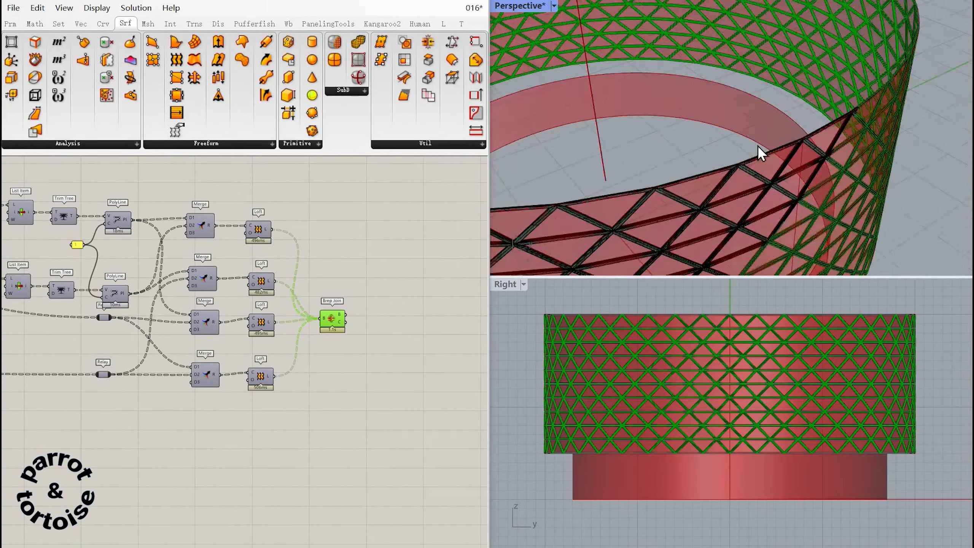
{"action": "scroll", "coordinate": [752, 146], "scroll_direction": "up", "scroll_amount": 8}
{"action": "left_click", "coordinate": [712, 153]}
{"action": "left_click", "coordinate": [794, 163]}
{"action": "scroll", "coordinate": [711, 168], "scroll_direction": "down", "scroll_amount": 8}
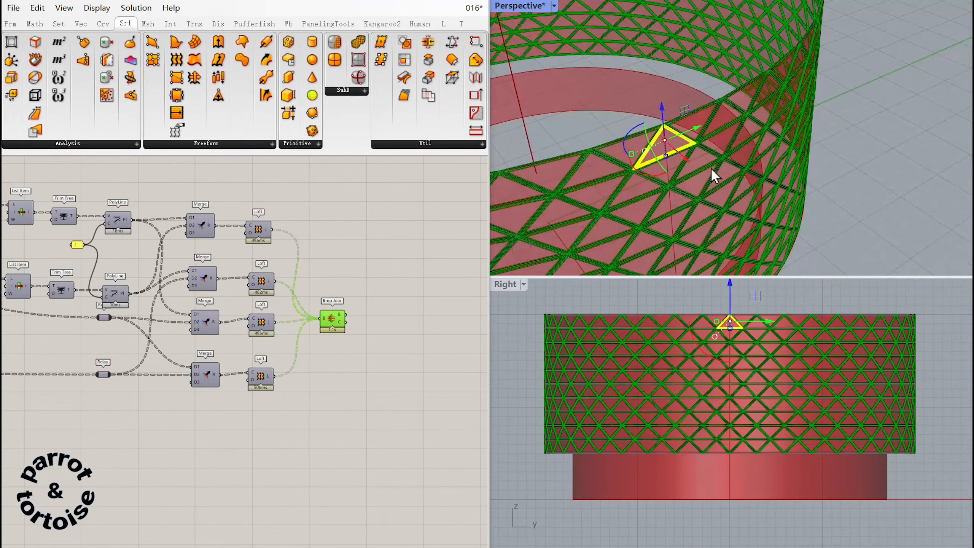
{"action": "right_click_drag", "start_coordinate": [711, 168], "coordinate": [751, 144]}
{"action": "left_click_drag", "start_coordinate": [746, 156], "coordinate": [868, 234]}
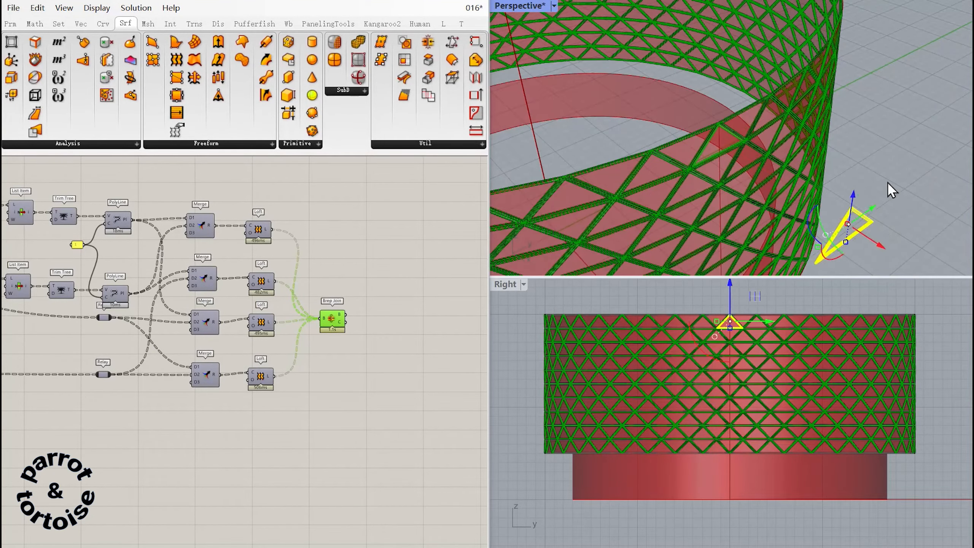
{"action": "left_click", "coordinate": [887, 181]}
Examine the baked frames around the wall, selecting individual polysurfaces and checking how neighbouring ones meet.
{"action": "scroll", "coordinate": [860, 206], "scroll_direction": "up", "scroll_amount": 8}
{"action": "scroll", "coordinate": [860, 206], "scroll_direction": "down", "scroll_amount": 7}
{"action": "right_click_drag", "start_coordinate": [860, 206], "coordinate": [841, 189]}
{"action": "scroll", "coordinate": [848, 161], "scroll_direction": "up", "scroll_amount": 10}
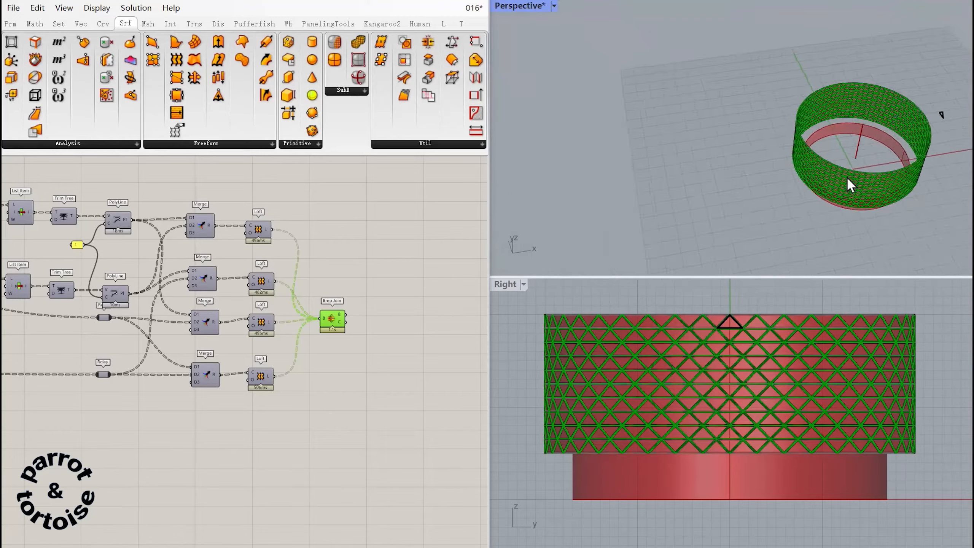
{"action": "left_click", "coordinate": [834, 133]}
{"action": "right_click_drag", "start_coordinate": [828, 135], "coordinate": [871, 141]}
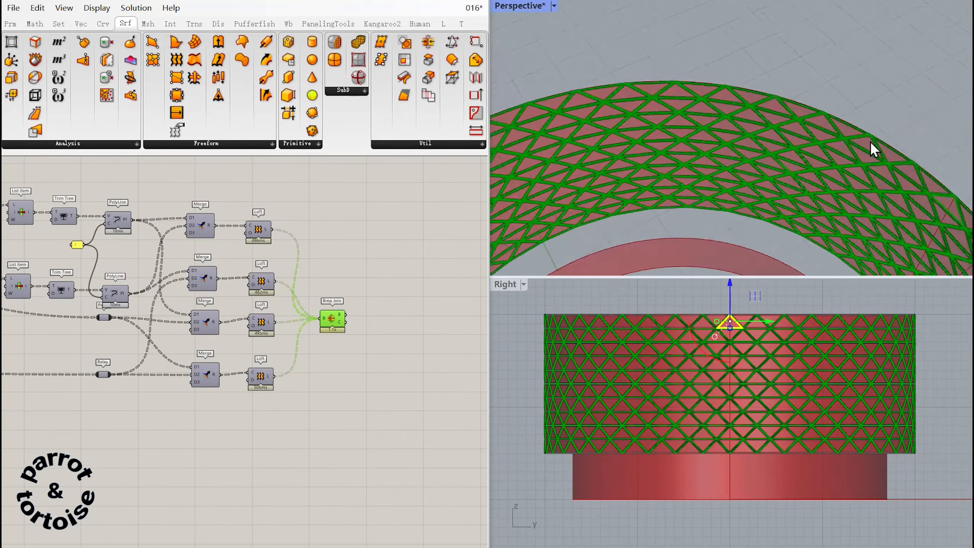
{"action": "scroll", "coordinate": [868, 142], "scroll_direction": "up", "scroll_amount": 9}
{"action": "scroll", "coordinate": [859, 141], "scroll_direction": "down", "scroll_amount": 14}
{"action": "scroll", "coordinate": [783, 92], "scroll_direction": "up", "scroll_amount": 9}
{"action": "scroll", "coordinate": [782, 92], "scroll_direction": "down", "scroll_amount": 5}
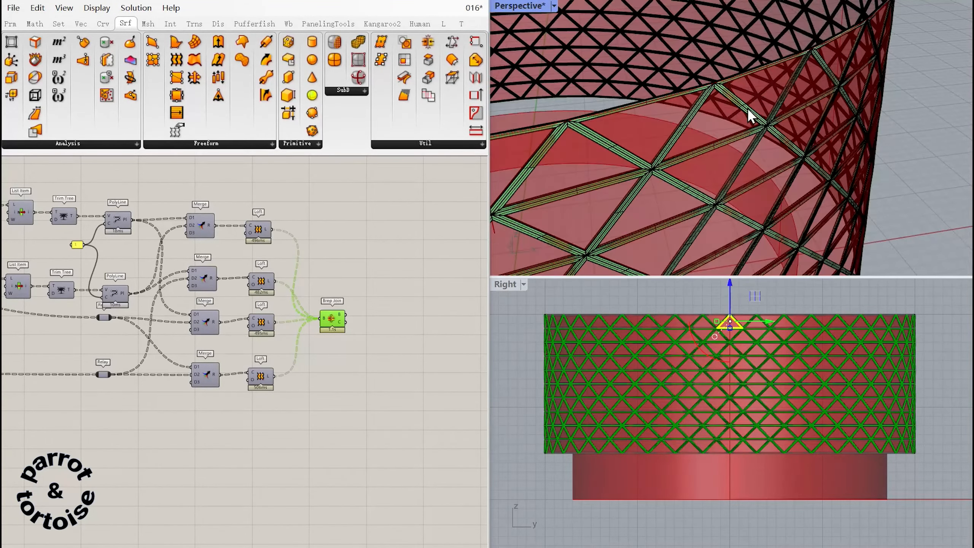
{"action": "left_click", "coordinate": [691, 116]}
{"action": "left_click", "coordinate": [783, 150]}
{"action": "left_click", "coordinate": [783, 93]}
{"action": "left_click", "coordinate": [794, 184]}
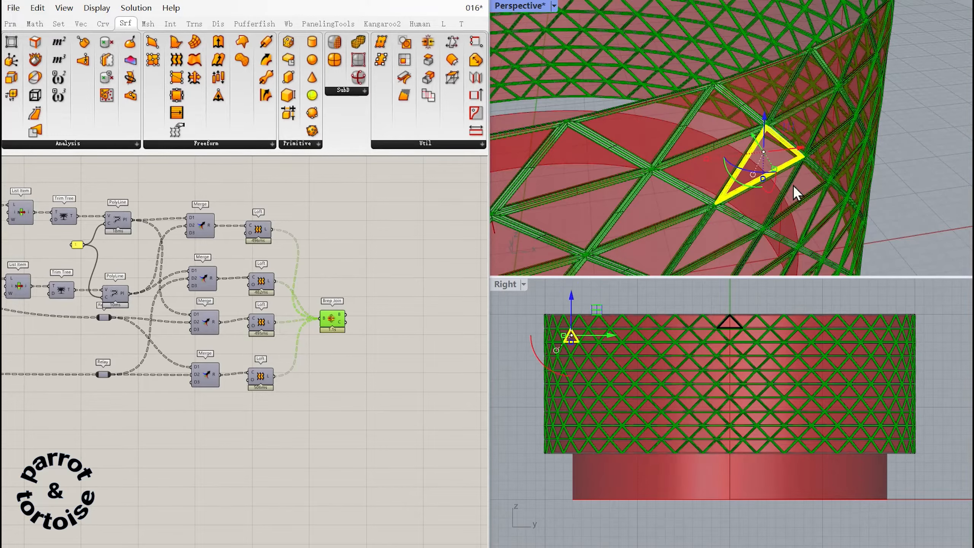
{"action": "scroll", "coordinate": [772, 138], "scroll_direction": "down", "scroll_amount": 10}
{"action": "scroll", "coordinate": [801, 89], "scroll_direction": "up", "scroll_amount": 15}
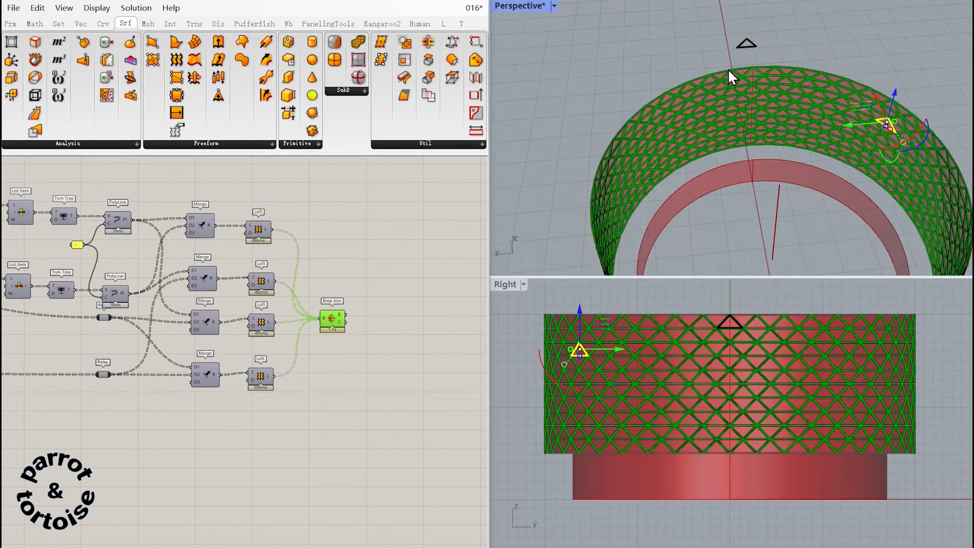
{"action": "left_click", "coordinate": [864, 152]}
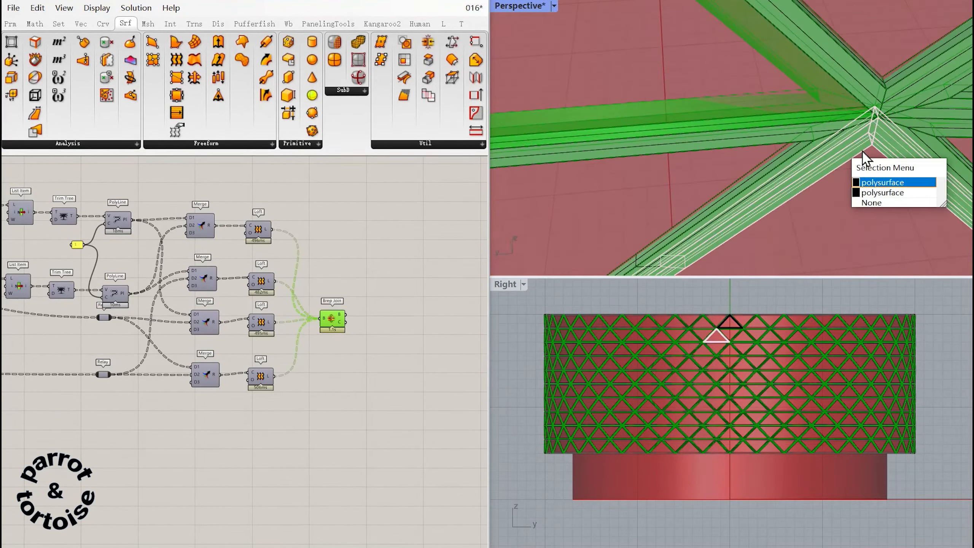
{"action": "left_click", "coordinate": [817, 145]}
{"action": "scroll", "coordinate": [810, 142], "scroll_direction": "down", "scroll_amount": 20}
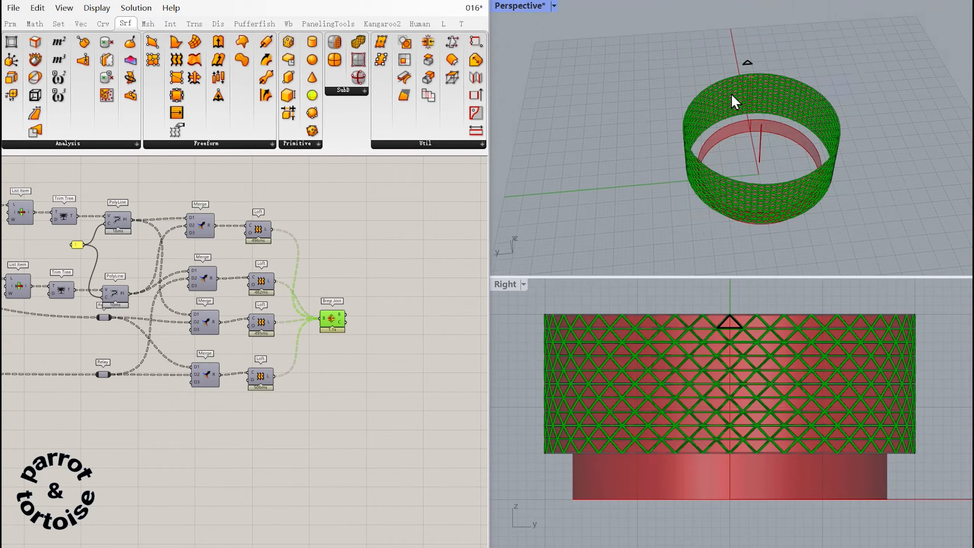
Delete all the baked frames from the Rhino model.
{"action": "left_click_drag", "start_coordinate": [640, 28], "coordinate": [880, 215]}
{"action": "scroll", "coordinate": [763, 115], "scroll_direction": "up", "scroll_amount": 8}
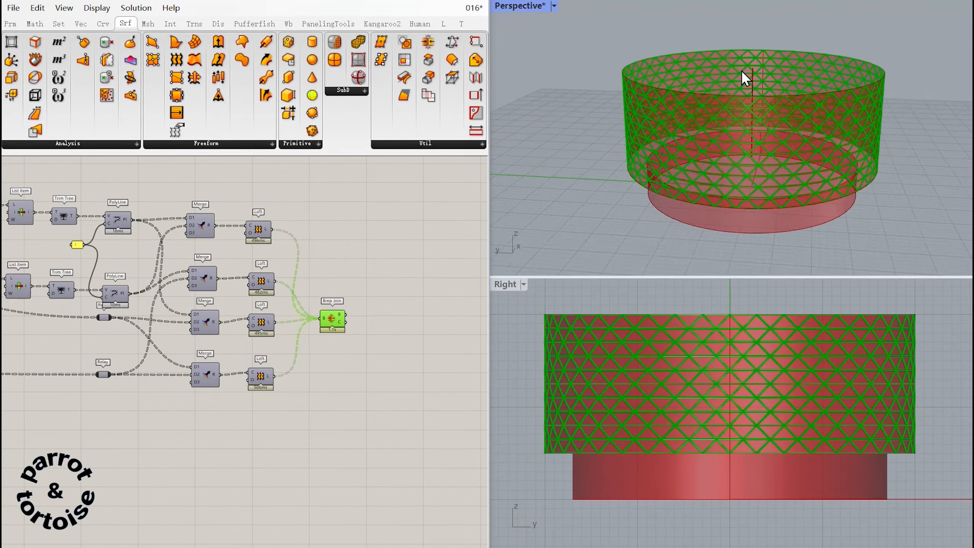
Place a Series component in the empty area below the lower Curve parameter.
{"action": "left_click", "coordinate": [364, 288]}
{"action": "right_click_drag", "start_coordinate": [361, 286], "coordinate": [457, 270]}
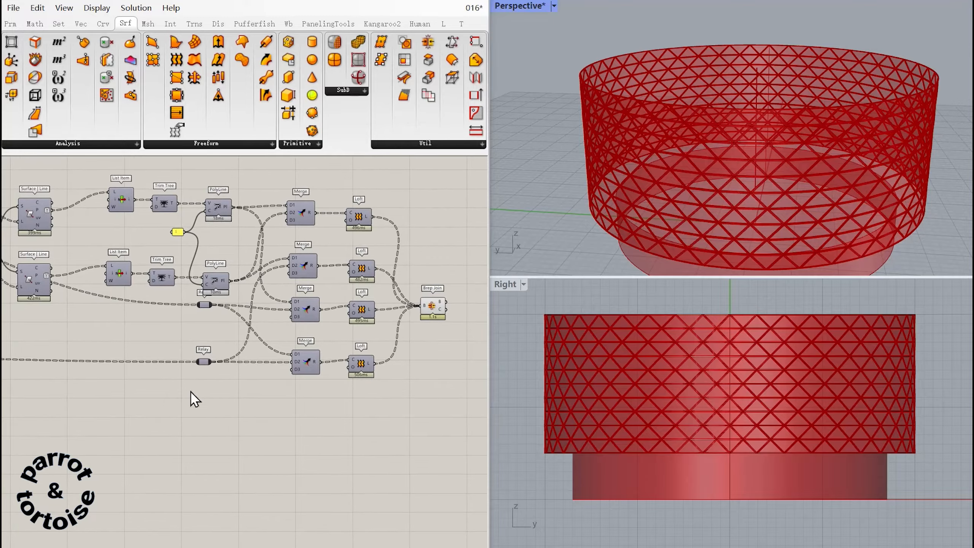
{"action": "right_click_drag", "start_coordinate": [81, 388], "coordinate": [457, 361]}
{"action": "right_click_drag", "start_coordinate": [102, 361], "coordinate": [189, 340]}
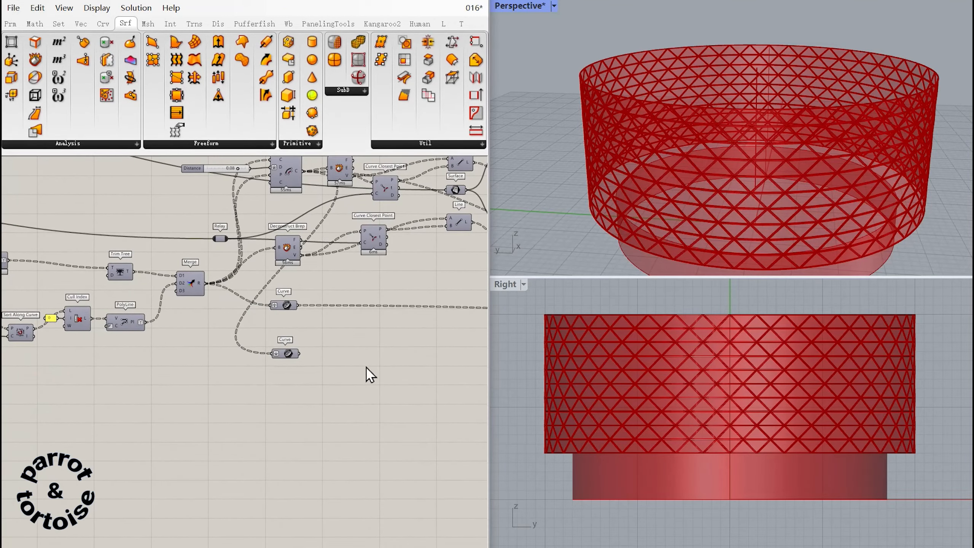
{"action": "right_click_drag", "start_coordinate": [368, 374], "coordinate": [355, 348]}
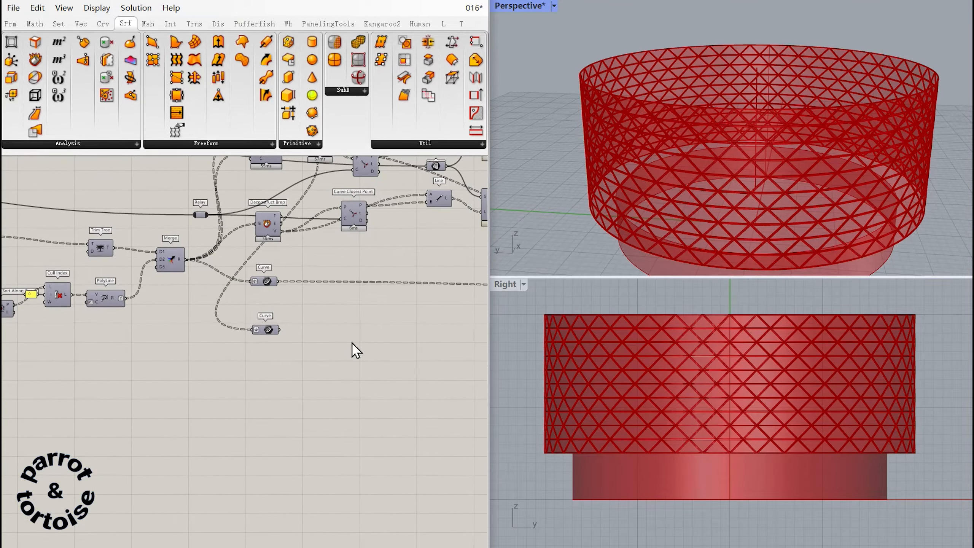
{"action": "right_click_drag", "start_coordinate": [485, 391], "coordinate": [421, 385]}
{"action": "left_click", "coordinate": [422, 380], "text": "ctrl+alt"}
Add a List Item fed by the lower Curve parameter and the Series output, with a Relay on the curve wire.
{"action": "left_click", "coordinate": [395, 328]}
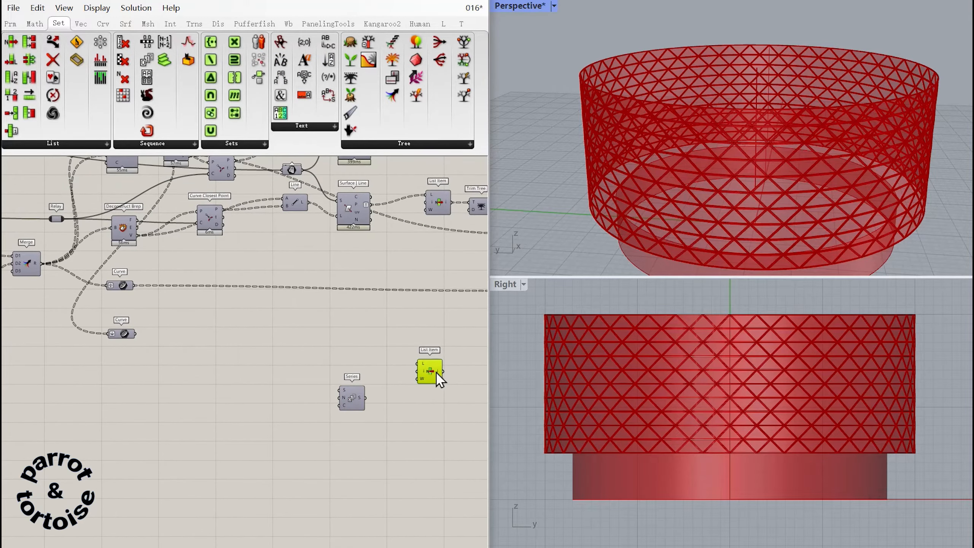
{"action": "left_click", "coordinate": [432, 373], "text": "ctrl+alt"}
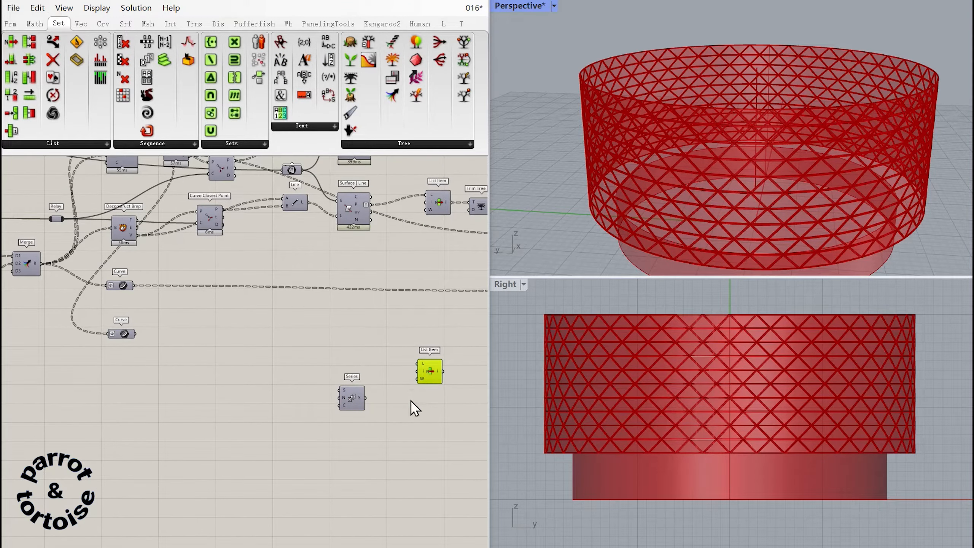
{"action": "left_click_drag", "start_coordinate": [365, 398], "coordinate": [421, 378]}
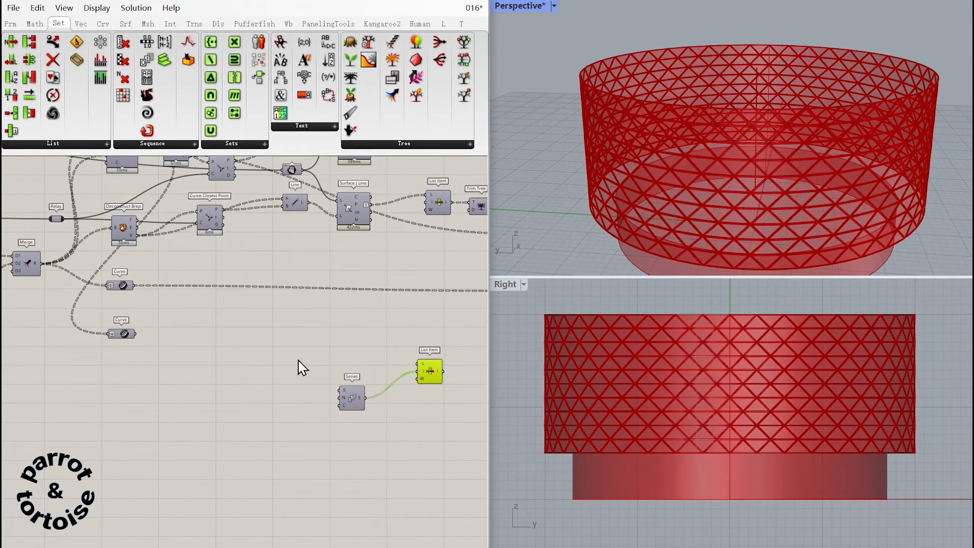
{"action": "left_click_drag", "start_coordinate": [138, 334], "coordinate": [418, 364]}
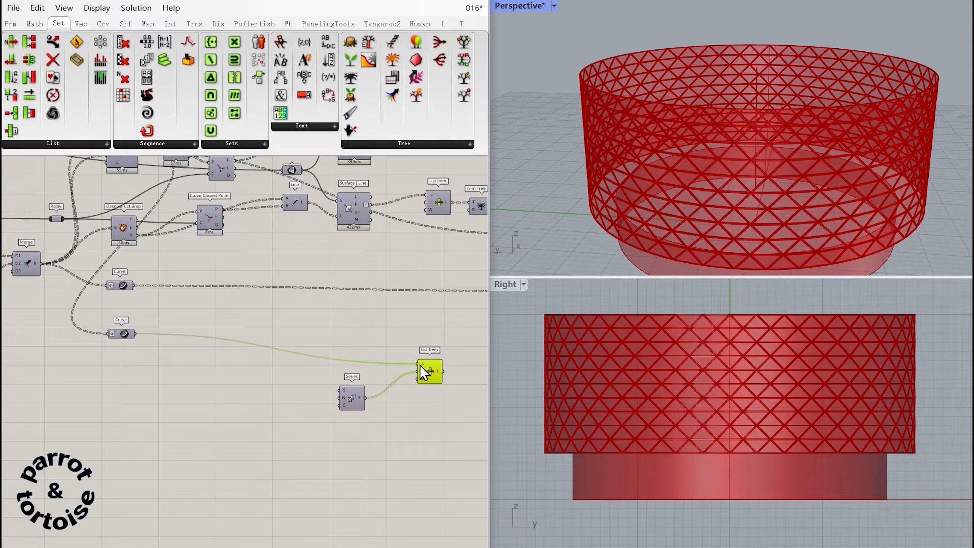
{"action": "double_click", "coordinate": [231, 340]}
Connect the Series count input to the upstream value at the start of the definition and reposition the Series nearer the List Item.
{"action": "right_click_drag", "start_coordinate": [291, 387], "coordinate": [326, 377]}
{"action": "left_click_drag", "start_coordinate": [383, 390], "coordinate": [44, 343]}
{"action": "right_click_drag", "start_coordinate": [224, 369], "coordinate": [644, 405]}
{"action": "left_click_drag", "start_coordinate": [476, 373], "coordinate": [39, 334]}
{"action": "right_click_drag", "start_coordinate": [85, 345], "coordinate": [450, 397]}
{"action": "left_click_drag", "start_coordinate": [382, 400], "coordinate": [389, 396]}
{"action": "right_click_drag", "start_coordinate": [327, 395], "coordinate": [1, 320]}
{"action": "left_click_drag", "start_coordinate": [77, 316], "coordinate": [412, 398]}
{"action": "right_click_drag", "start_coordinate": [397, 390], "coordinate": [22, 342]}
{"action": "left_click_drag", "start_coordinate": [44, 345], "coordinate": [409, 348]}
{"action": "right_click_drag", "start_coordinate": [433, 356], "coordinate": [308, 369]}
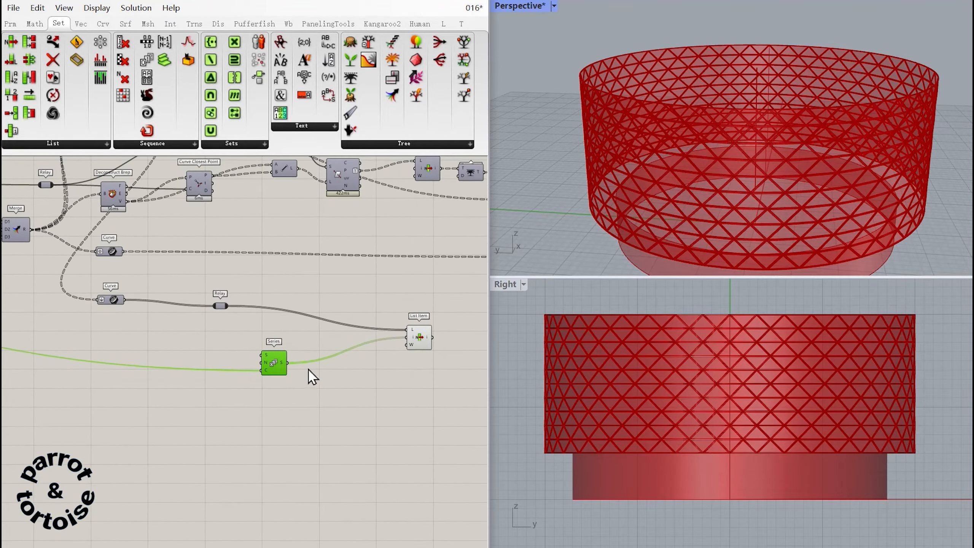
{"action": "left_click_drag", "start_coordinate": [274, 365], "coordinate": [319, 367]}
Place a List Length component below the Series.
{"action": "double_click", "coordinate": [275, 422]}
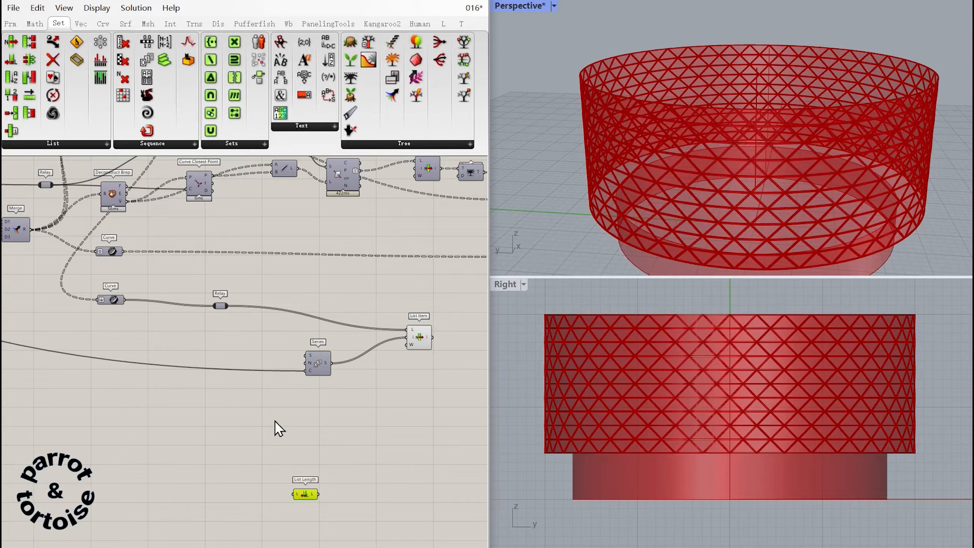
{"action": "left_click", "coordinate": [304, 493], "text": "ctrl+alt"}
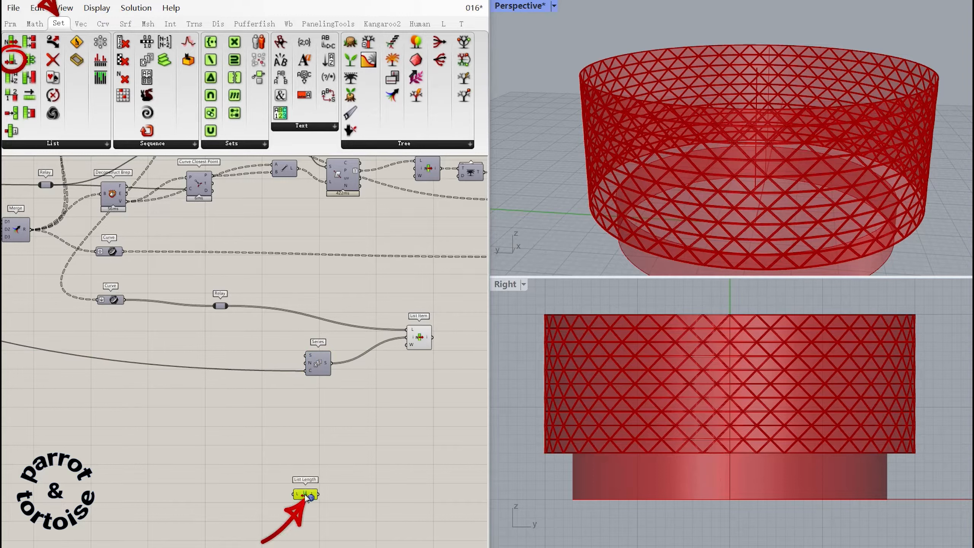
{"action": "right_click_drag", "start_coordinate": [313, 447], "coordinate": [318, 419]}
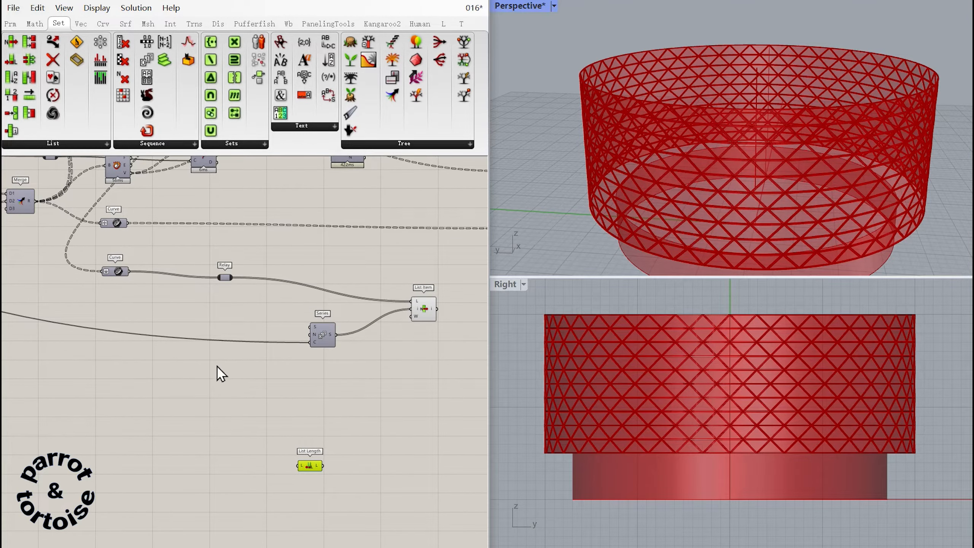
Connect the curve Relay to the List Length and place a Subtraction component beside it.
{"action": "left_click_drag", "start_coordinate": [232, 277], "coordinate": [299, 465]}
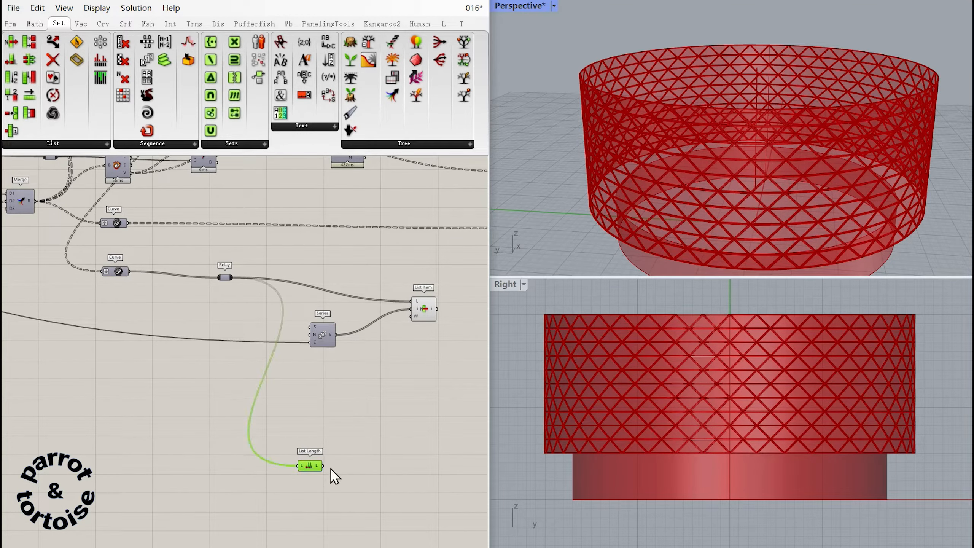
{"action": "left_click", "coordinate": [364, 483]}
{"action": "left_click", "coordinate": [359, 493], "text": "ctrl+alt"}
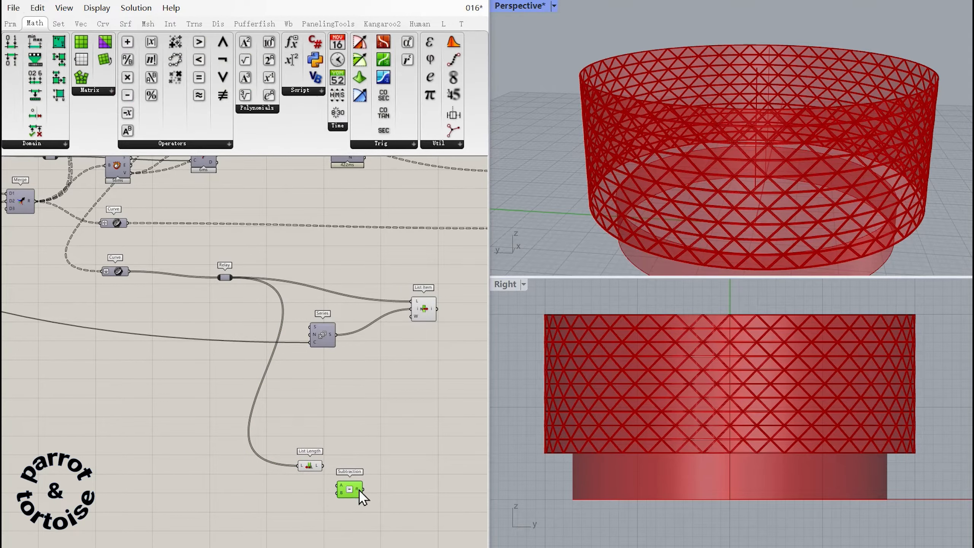
Add a Relay on the Series count wire and subtract its value from the List Length result.
{"action": "right_click_drag", "start_coordinate": [370, 437], "coordinate": [395, 429]}
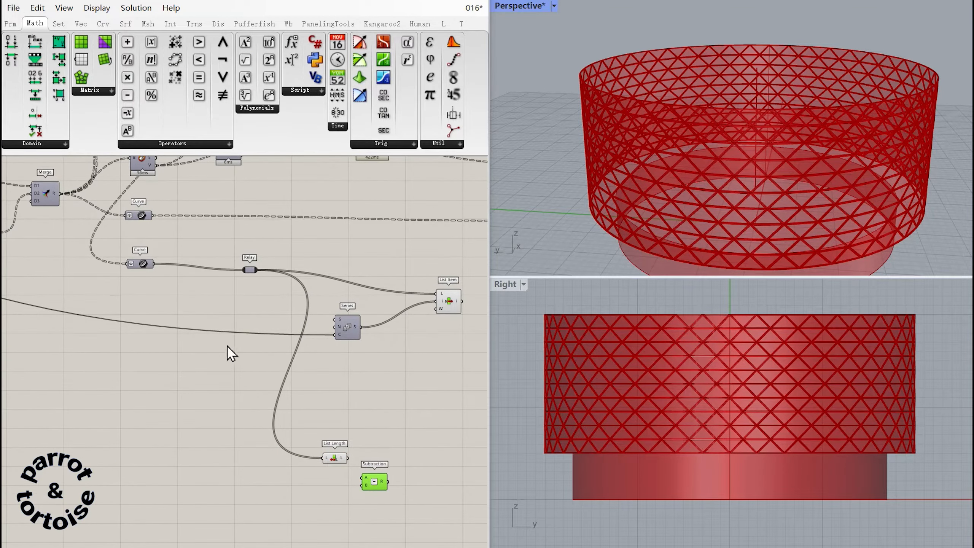
{"action": "double_click", "coordinate": [204, 333]}
{"action": "left_click_drag", "start_coordinate": [204, 333], "coordinate": [192, 420]}
{"action": "left_click_drag", "start_coordinate": [261, 457], "coordinate": [371, 479]}
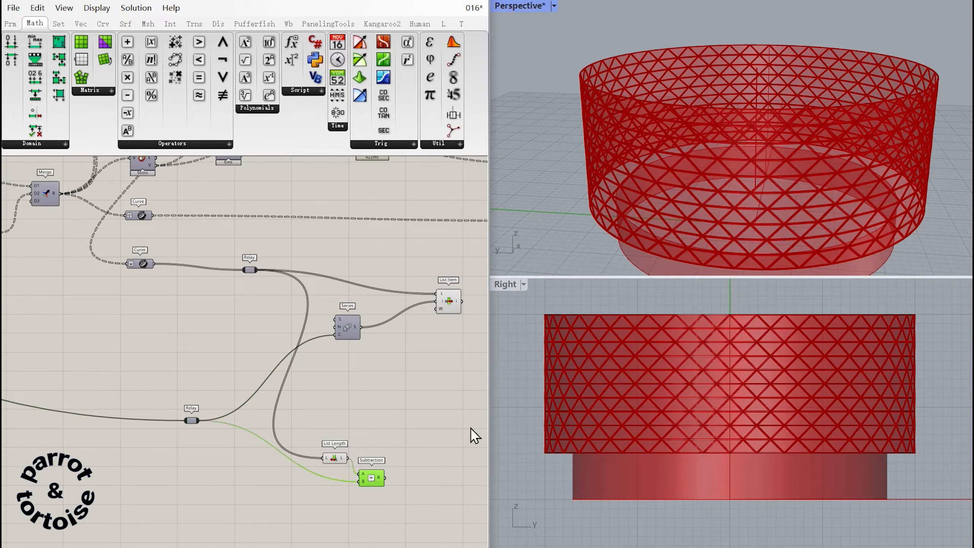
Duplicate the Series beside the Subtraction, keeping the same count and using the Subtraction result as its start.
{"action": "left_click", "coordinate": [349, 332]}
{"action": "key", "text": "ctrl+c"}
{"action": "key", "text": "ctrl+v"}
{"action": "right_click_drag", "start_coordinate": [397, 415], "coordinate": [333, 404]}
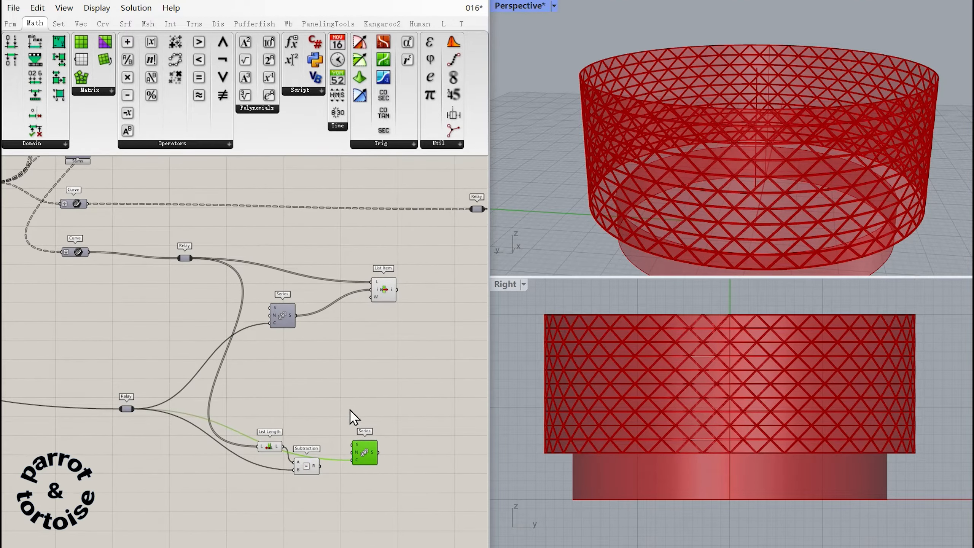
{"action": "left_click_drag", "start_coordinate": [361, 458], "coordinate": [363, 479]}
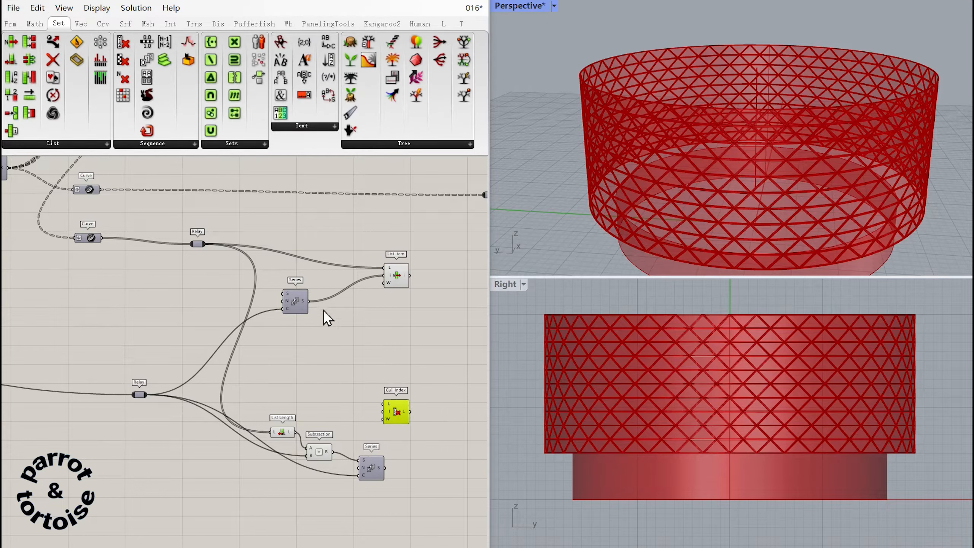
Add a Cull Index fed by the curve Relay and both Series outputs, and duplicate the List Item for the second Series.
{"action": "left_click_drag", "start_coordinate": [309, 302], "coordinate": [357, 329]}
{"action": "left_click_drag", "start_coordinate": [313, 374], "coordinate": [406, 385]}
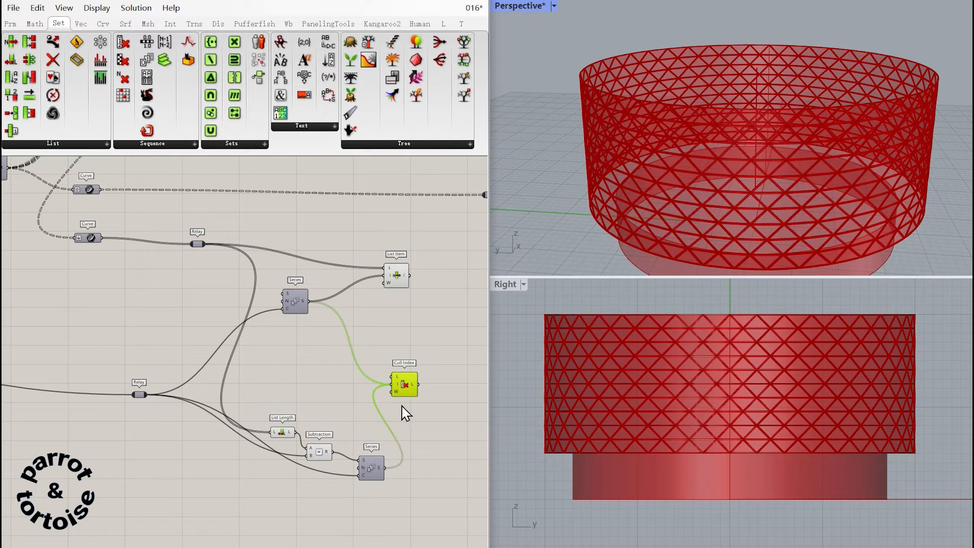
{"action": "left_click_drag", "start_coordinate": [393, 274], "coordinate": [446, 469], "text": "alt"}
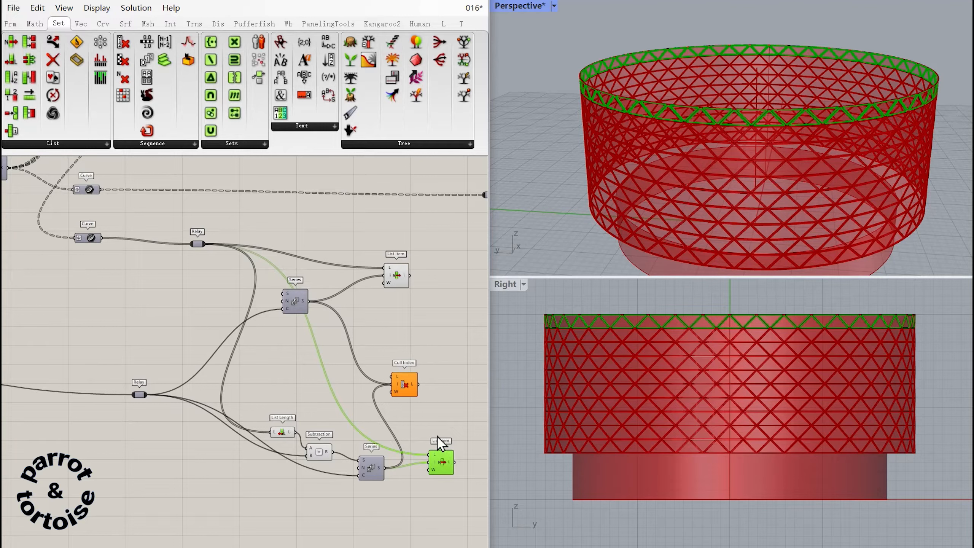
{"action": "left_click_drag", "start_coordinate": [205, 245], "coordinate": [395, 375]}
Add a Trim Tree component fed by the Cull Index output.
{"action": "right_click_drag", "start_coordinate": [406, 346], "coordinate": [305, 326]}
{"action": "left_click", "coordinate": [424, 403]}
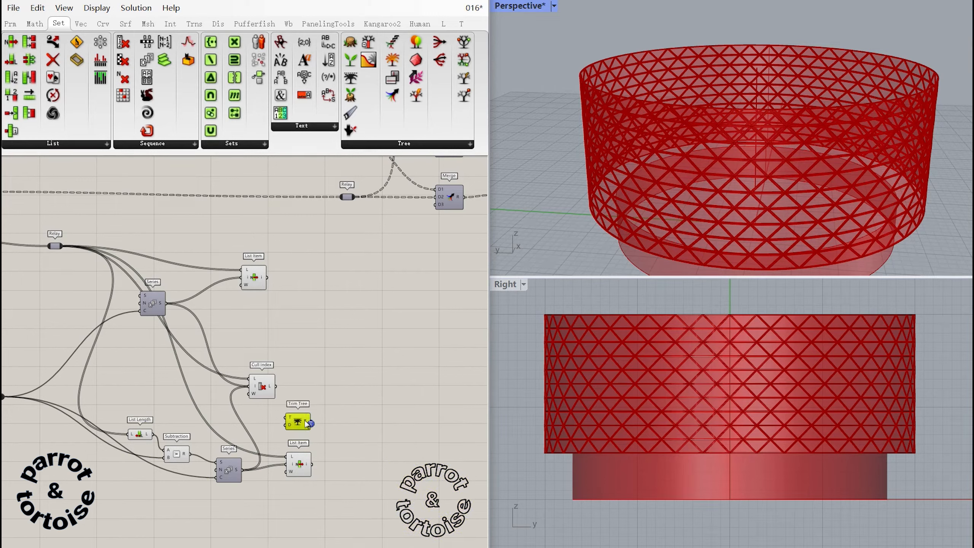
{"action": "left_click_drag", "start_coordinate": [307, 424], "coordinate": [336, 394]}
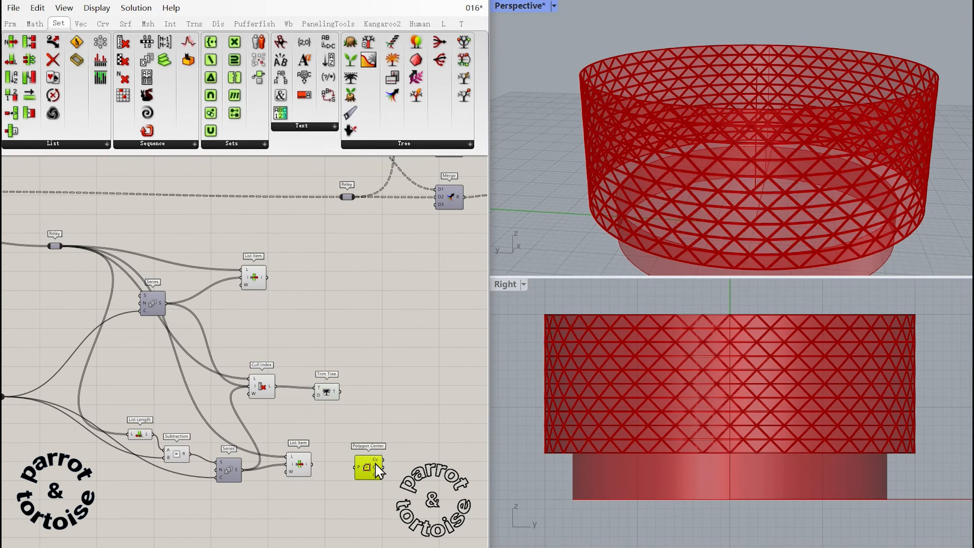
Add a Polygon Center fed by the Trim Tree through a Relay, and place a Curve Closest Point beside it.
{"action": "left_click_drag", "start_coordinate": [373, 467], "coordinate": [370, 433]}
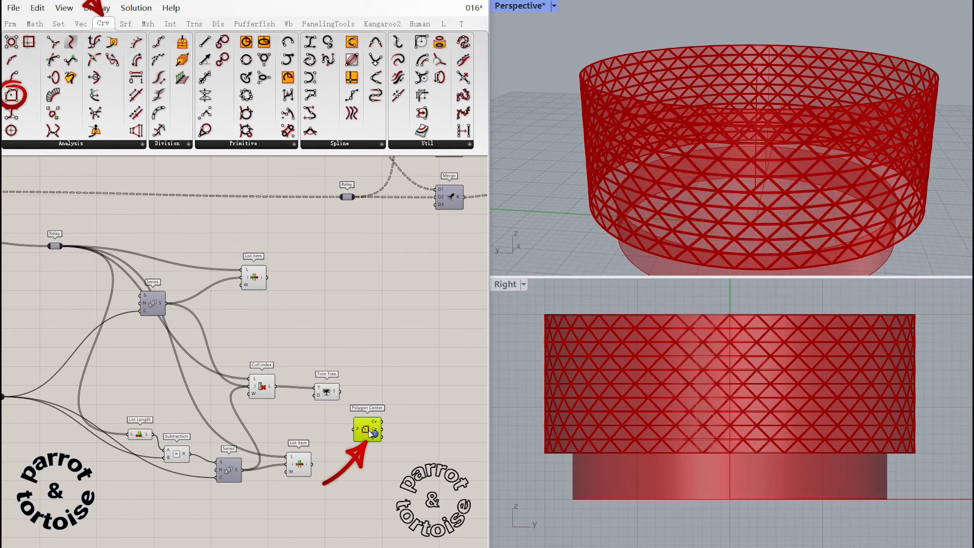
{"action": "mouse_move", "coordinate": [340, 392]}
{"action": "left_mouse_down"}
{"action": "mouse_move", "coordinate": [353, 429]}
{"action": "mouse_move", "coordinate": [368, 425]}
{"action": "mouse_move", "coordinate": [310, 393]}
{"action": "mouse_move", "coordinate": [348, 391]}
{"action": "left_mouse_up"}
{"action": "double_click", "coordinate": [339, 408]}
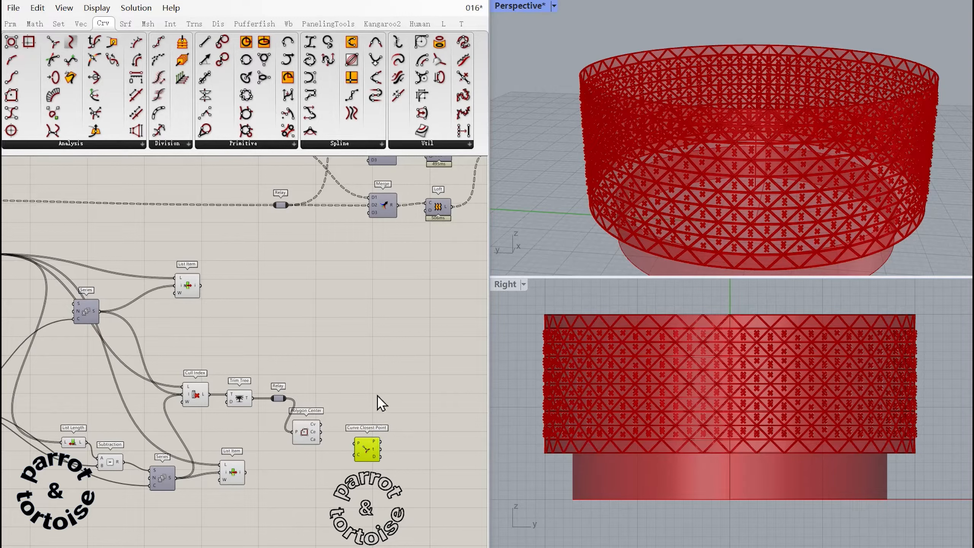
Feed Curve Closest Point with the Polygon Center vertex centroids as points and the base Circle as curve, via a Relay on the Circle's wire.
{"action": "left_click_drag", "start_coordinate": [374, 452], "coordinate": [77, 367]}
{"action": "right_click_drag", "start_coordinate": [81, 385], "coordinate": [358, 428]}
{"action": "left_click_drag", "start_coordinate": [355, 417], "coordinate": [127, 353]}
{"action": "right_click_drag", "start_coordinate": [171, 389], "coordinate": [483, 453]}
{"action": "left_click_drag", "start_coordinate": [428, 414], "coordinate": [48, 364]}
{"action": "right_click_drag", "start_coordinate": [156, 371], "coordinate": [518, 441]}
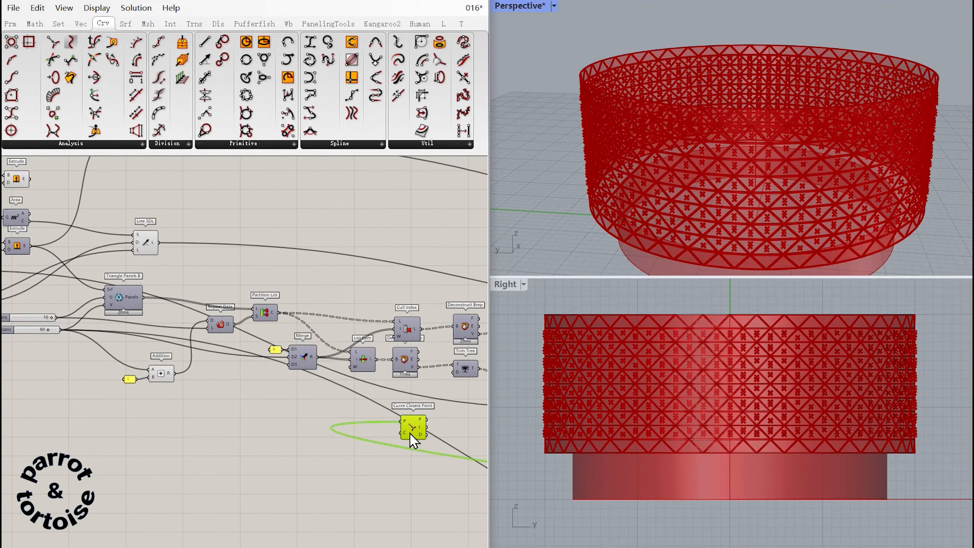
{"action": "left_click_drag", "start_coordinate": [410, 434], "coordinate": [122, 377]}
{"action": "right_click_drag", "start_coordinate": [213, 386], "coordinate": [391, 456]}
{"action": "left_click_drag", "start_coordinate": [299, 442], "coordinate": [419, 333]}
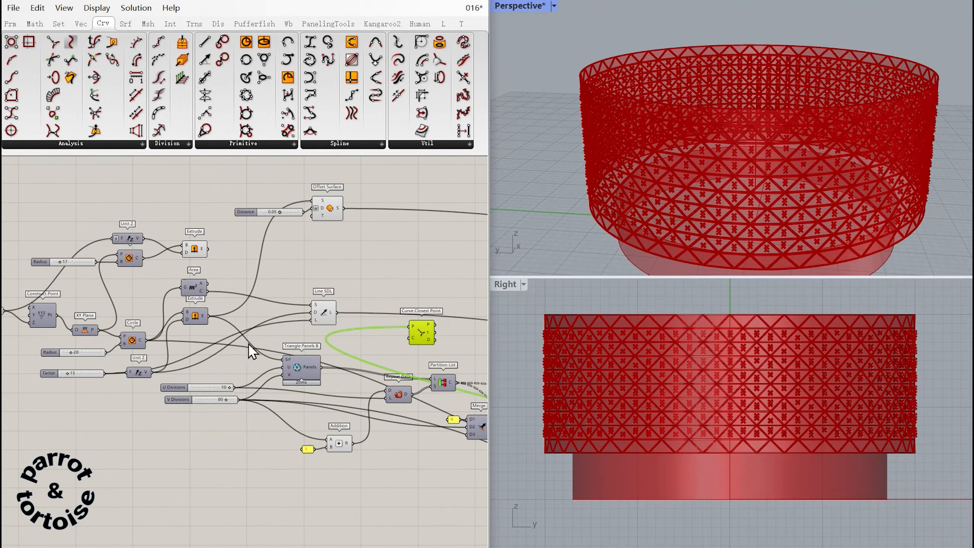
{"action": "double_click", "coordinate": [240, 346]}
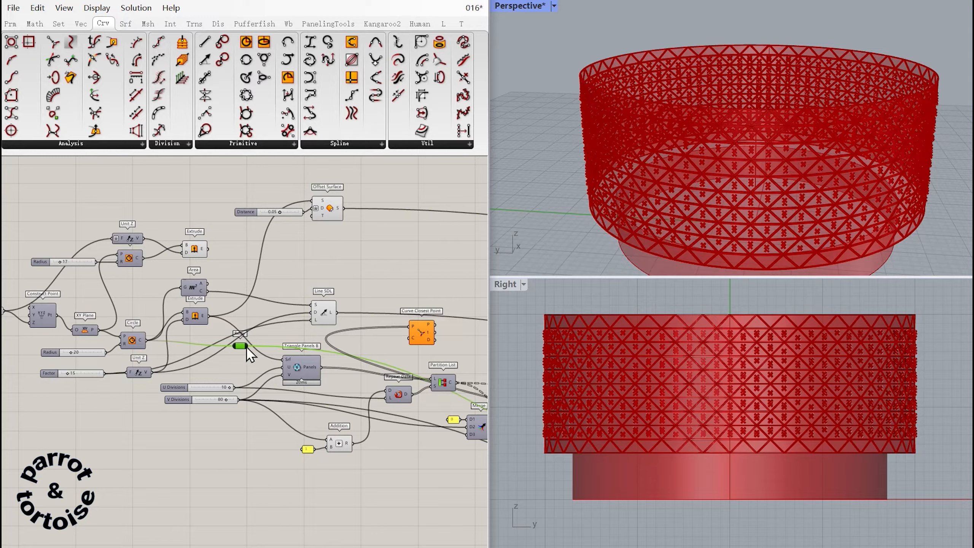
{"action": "right_click_drag", "start_coordinate": [248, 353], "coordinate": [241, 355]}
{"action": "left_click_drag", "start_coordinate": [240, 355], "coordinate": [378, 359]}
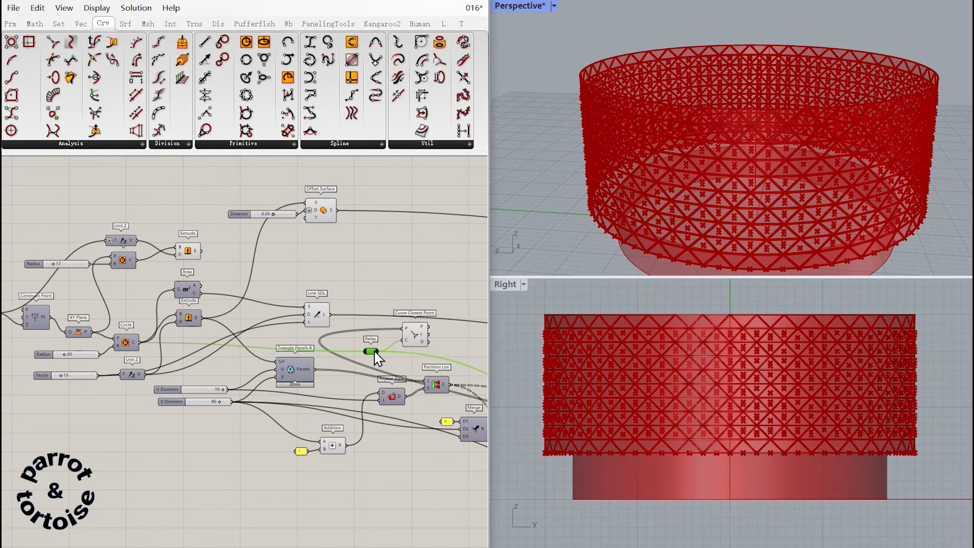
Move the Curve Closest Point from the start of the definition back beside the Polygon Center.
{"action": "right_click_drag", "start_coordinate": [467, 356], "coordinate": [302, 324]}
{"action": "left_click_drag", "start_coordinate": [314, 325], "coordinate": [206, 303]}
{"action": "right_click_drag", "start_coordinate": [340, 332], "coordinate": [202, 263]}
{"action": "left_click_drag", "start_coordinate": [80, 251], "coordinate": [434, 433]}
{"action": "right_click_drag", "start_coordinate": [396, 345], "coordinate": [164, 233]}
{"action": "left_click", "coordinate": [270, 323]}
{"action": "left_click_drag", "start_coordinate": [208, 322], "coordinate": [389, 353]}
{"action": "left_click_drag", "start_coordinate": [156, 339], "coordinate": [121, 323]}
{"action": "right_click_drag", "start_coordinate": [380, 357], "coordinate": [111, 328]}
{"action": "left_click_drag", "start_coordinate": [111, 328], "coordinate": [414, 373]}
{"action": "right_click_drag", "start_coordinate": [403, 366], "coordinate": [95, 320]}
{"action": "left_click_drag", "start_coordinate": [119, 333], "coordinate": [347, 363]}
{"action": "left_click", "coordinate": [360, 385]}
{"action": "right_click_drag", "start_coordinate": [346, 379], "coordinate": [280, 368]}
Place a Sort List component near the Curve Closest Point and flatten its key and values inputs.
{"action": "left_click_drag", "start_coordinate": [289, 449], "coordinate": [289, 474]}
{"action": "left_click", "coordinate": [337, 419]}
{"action": "key", "text": "ctrl+v"}
{"action": "right_click_drag", "start_coordinate": [340, 437], "coordinate": [331, 416]}
{"action": "left_click_drag", "start_coordinate": [316, 472], "coordinate": [330, 398]}
{"action": "left_click", "coordinate": [326, 401], "text": "ctrl+alt"}
{"action": "right_click", "coordinate": [316, 395]}
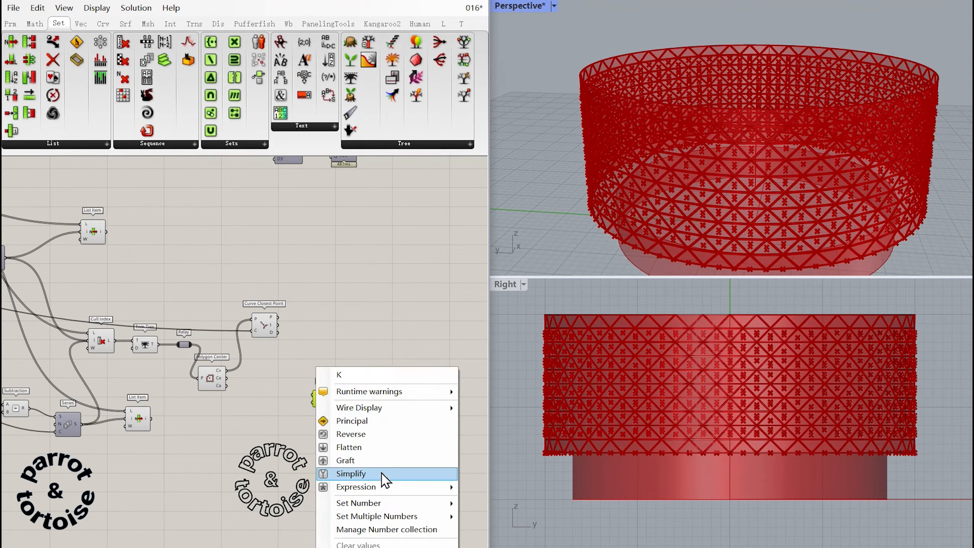
{"action": "left_click", "coordinate": [361, 447]}
{"action": "right_click", "coordinate": [311, 402]}
{"action": "left_click", "coordinate": [349, 461]}
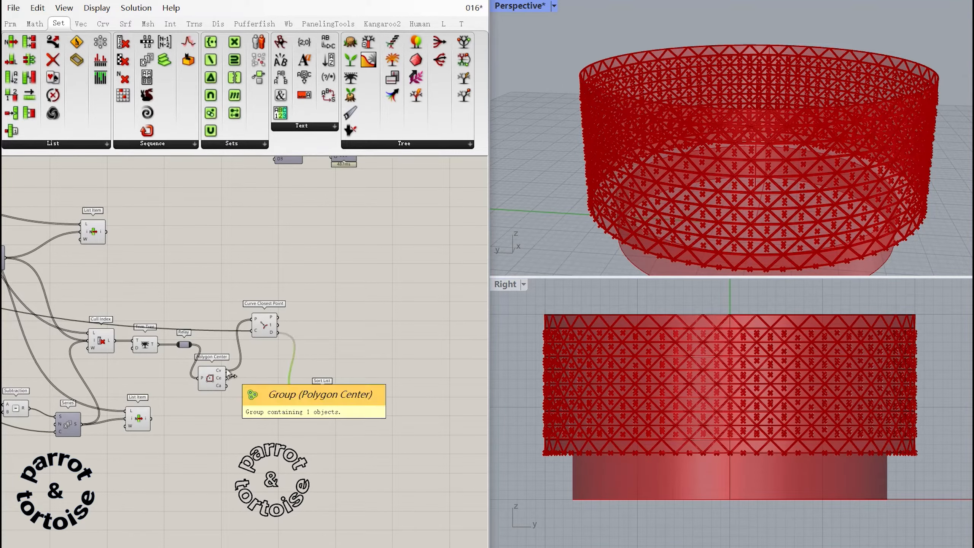
Sort the trimmed panels by distance, wiring the Curve Closest Point distances as keys and the panel Relay as values.
{"action": "left_click_drag", "start_coordinate": [194, 348], "coordinate": [322, 378]}
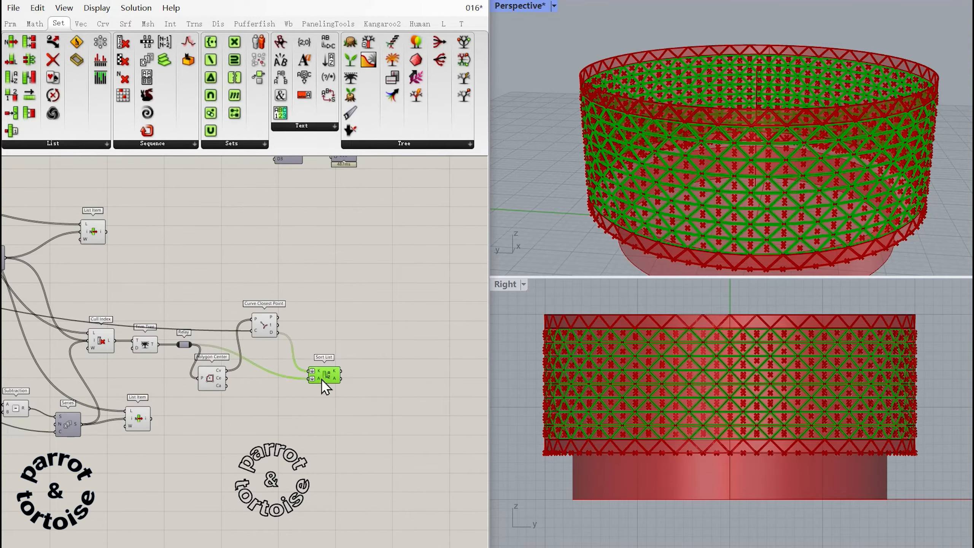
{"action": "left_click", "coordinate": [334, 319]}
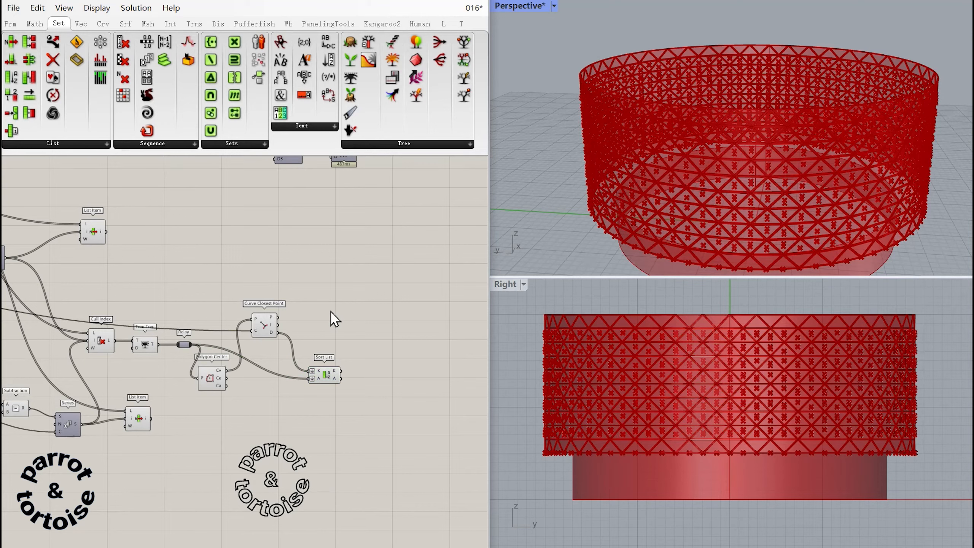
Add a Jitter component and feed its list input with the sorted panels from the Sort List.
{"action": "right_click_drag", "start_coordinate": [338, 331], "coordinate": [299, 326]}
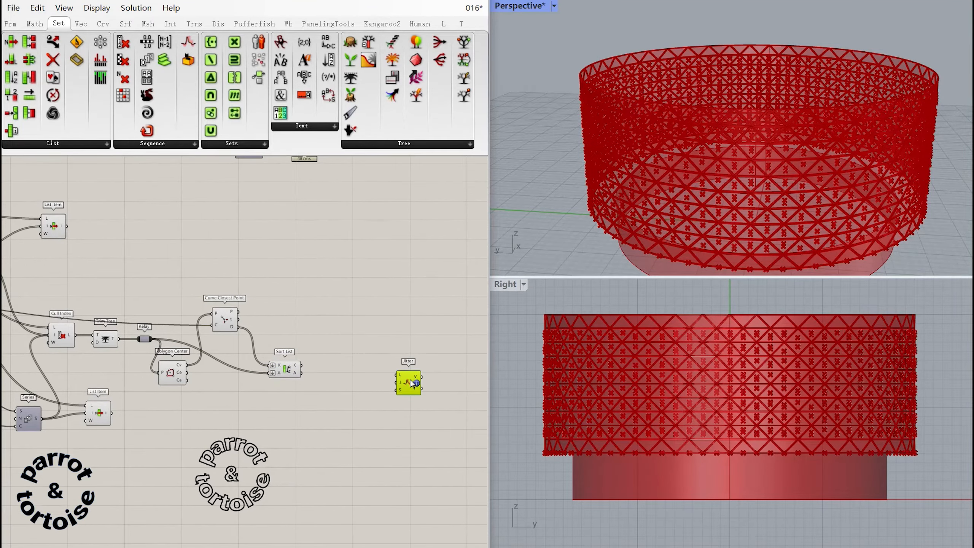
{"action": "left_click", "coordinate": [409, 381], "text": "ctrl+alt"}
{"action": "left_click_drag", "start_coordinate": [404, 381], "coordinate": [355, 322]}
{"action": "left_click_drag", "start_coordinate": [369, 333], "coordinate": [388, 332]}
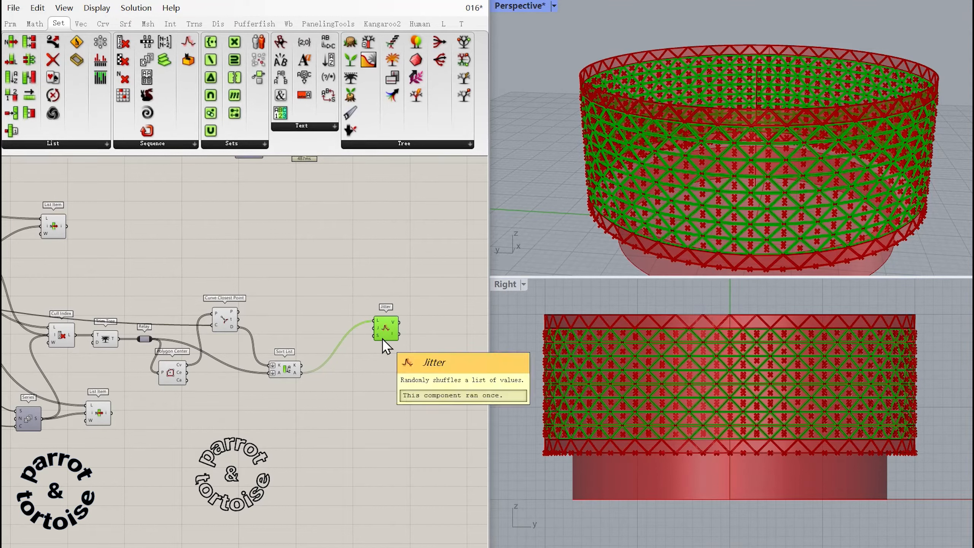
Add number sliders of 0.960 for the Jitter strength and 35 for its seed, and align them beside the component.
{"action": "double_click", "coordinate": [333, 335]}
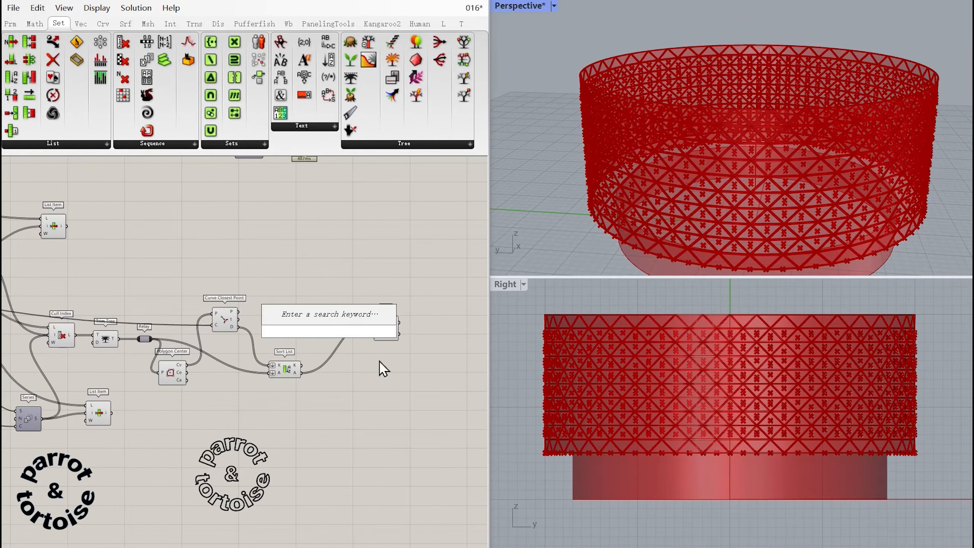
{"action": "type", "text": "0.960"}
{"action": "key", "text": "Return"}
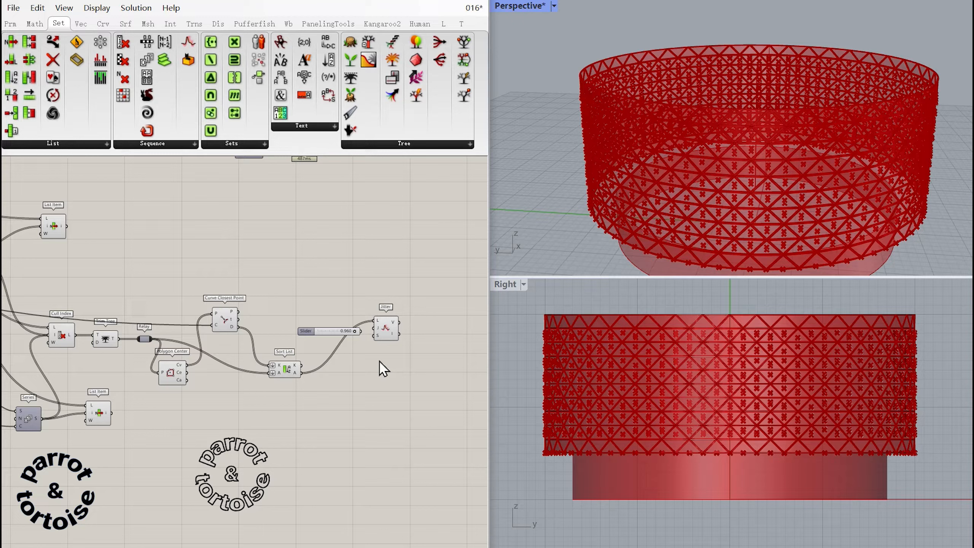
{"action": "double_click", "coordinate": [350, 356]}
{"action": "type", "text": "35"}
{"action": "key", "text": "Return"}
{"action": "left_click_drag", "start_coordinate": [328, 354], "coordinate": [305, 344]}
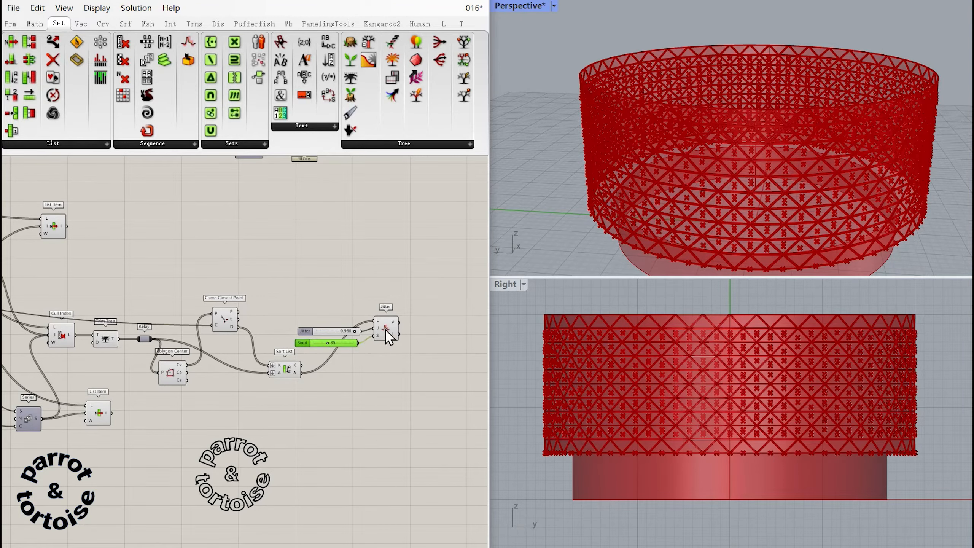
{"action": "left_click_drag", "start_coordinate": [386, 330], "coordinate": [390, 330]}
{"action": "left_click", "coordinate": [384, 348]}
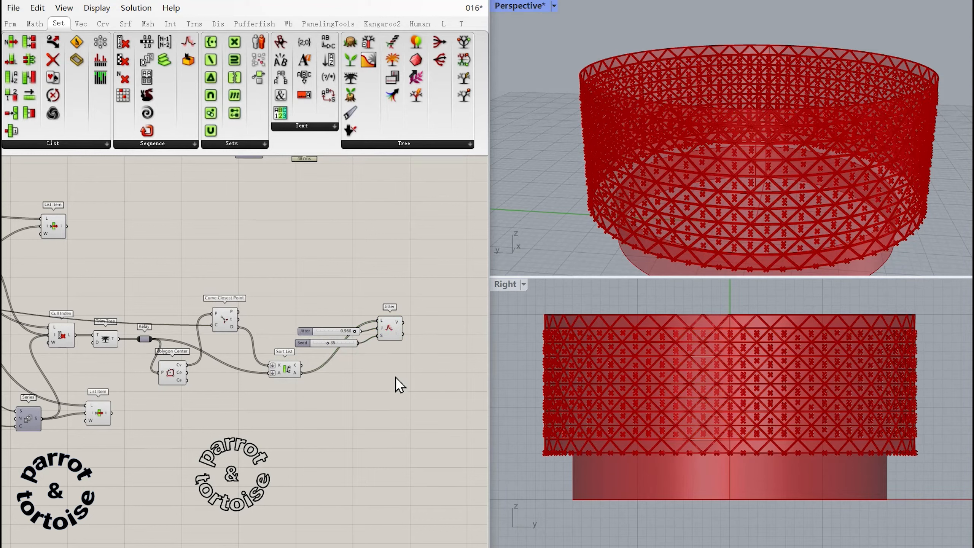
Add a List Length fed by the sorted panels and place a Multiplication component next to it.
{"action": "left_click_drag", "start_coordinate": [380, 433], "coordinate": [365, 376]}
{"action": "left_click_drag", "start_coordinate": [420, 422], "coordinate": [409, 364]}
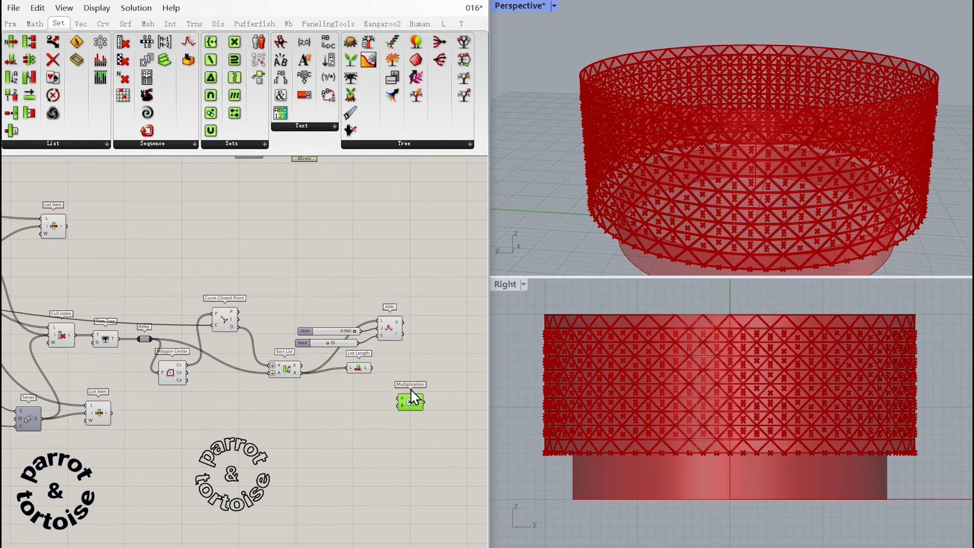
{"action": "left_click", "coordinate": [413, 371], "text": "ctrl+alt"}
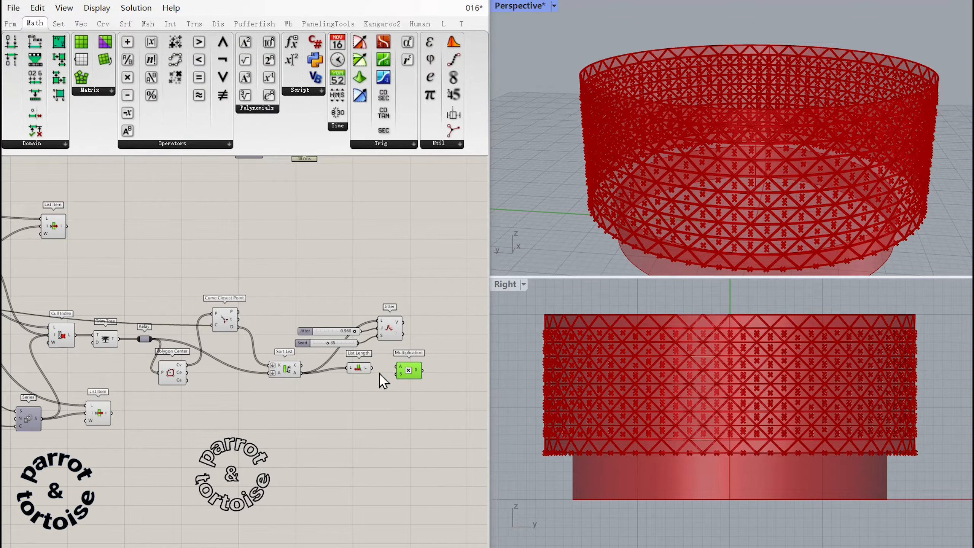
Multiply the sorted panels' List Length by a new 0.560 number slider.
{"action": "double_click", "coordinate": [339, 385]}
{"action": "type", "text": "0.560"}
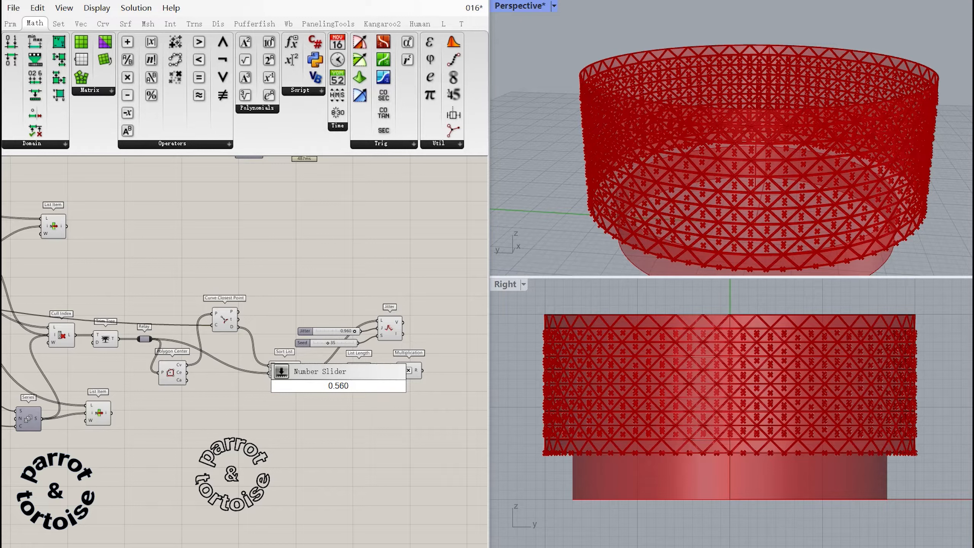
{"action": "key", "text": "Return"}
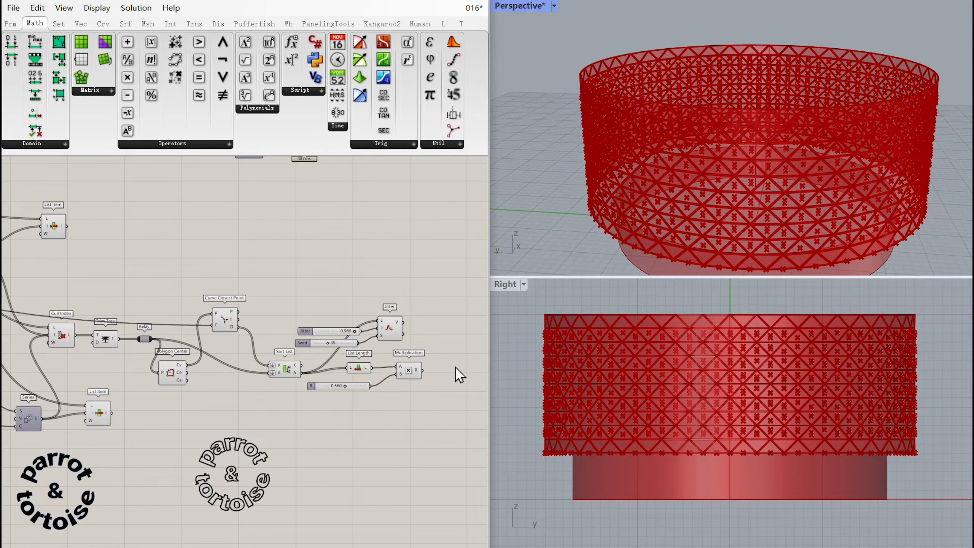
Add a Sub List that takes the jittered panels as its list and the Multiplication result as its domain.
{"action": "right_click_drag", "start_coordinate": [456, 362], "coordinate": [398, 390]}
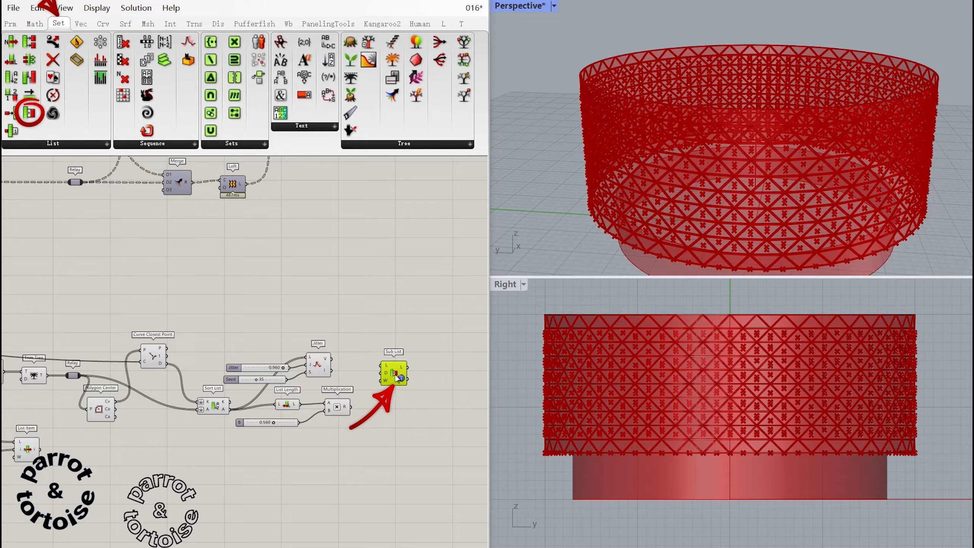
{"action": "left_click_drag", "start_coordinate": [397, 378], "coordinate": [389, 332]}
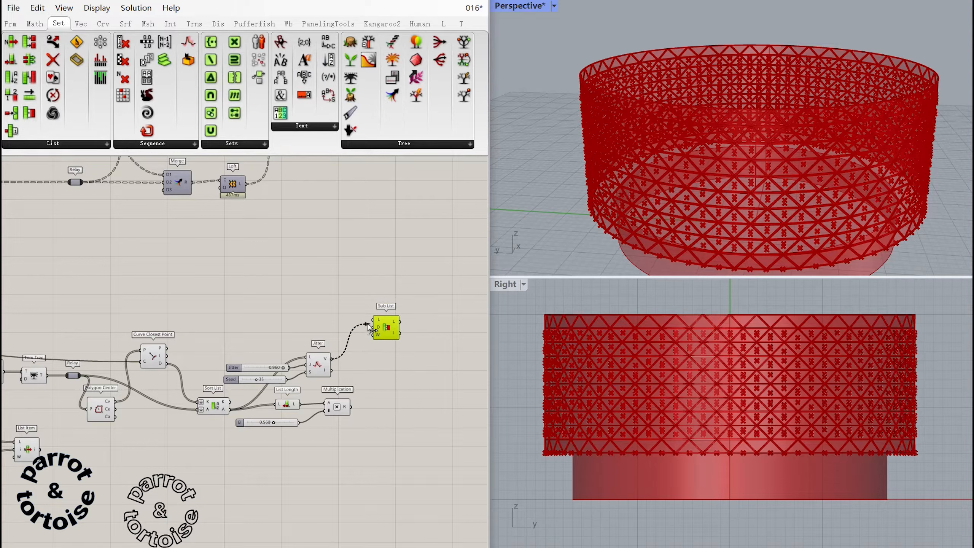
{"action": "left_click_drag", "start_coordinate": [374, 333], "coordinate": [375, 327]}
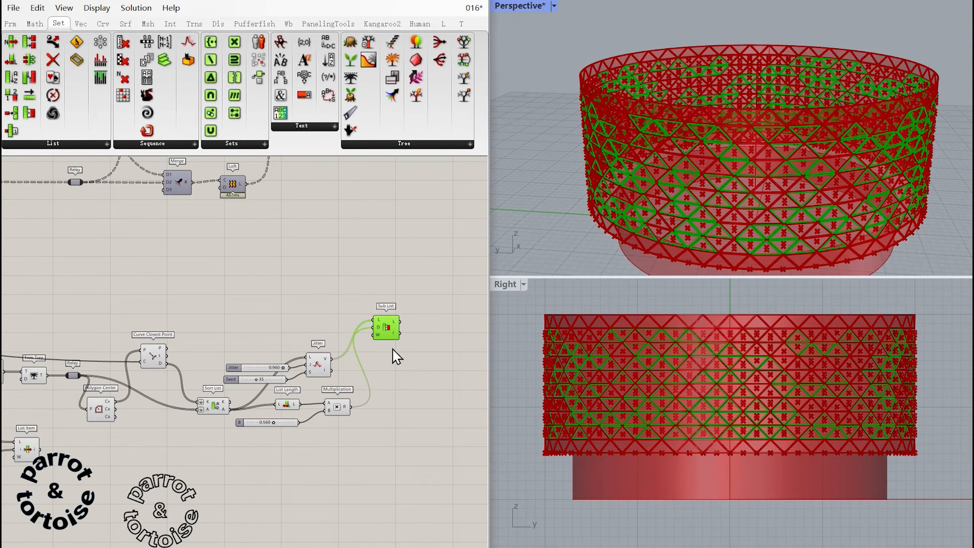
{"action": "mouse_move", "coordinate": [407, 367]}
{"action": "right_mouse_down"}
{"action": "mouse_move", "coordinate": [414, 346]}
{"action": "mouse_move", "coordinate": [390, 368]}
{"action": "right_mouse_up"}
{"action": "left_click", "coordinate": [426, 373]}
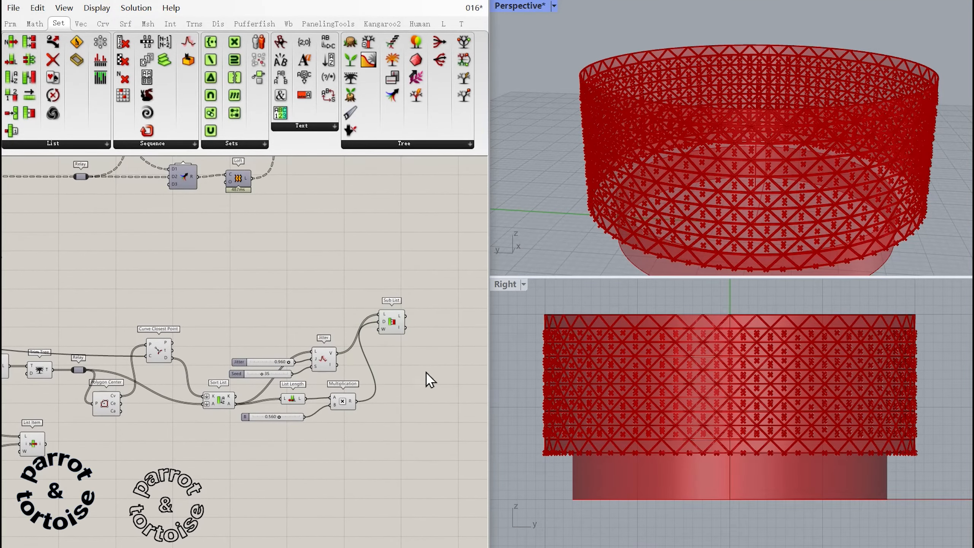
Add a Cull Index fed by the jittered panels and the Sub List indices, and place it beside the Sub List.
{"action": "right_click_drag", "start_coordinate": [440, 384], "coordinate": [381, 374]}
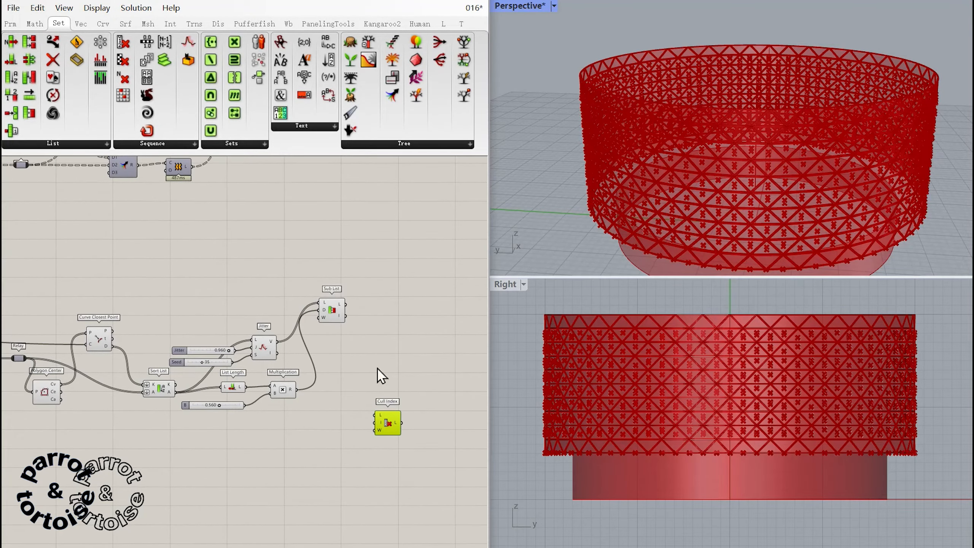
{"action": "left_click_drag", "start_coordinate": [392, 425], "coordinate": [379, 384]}
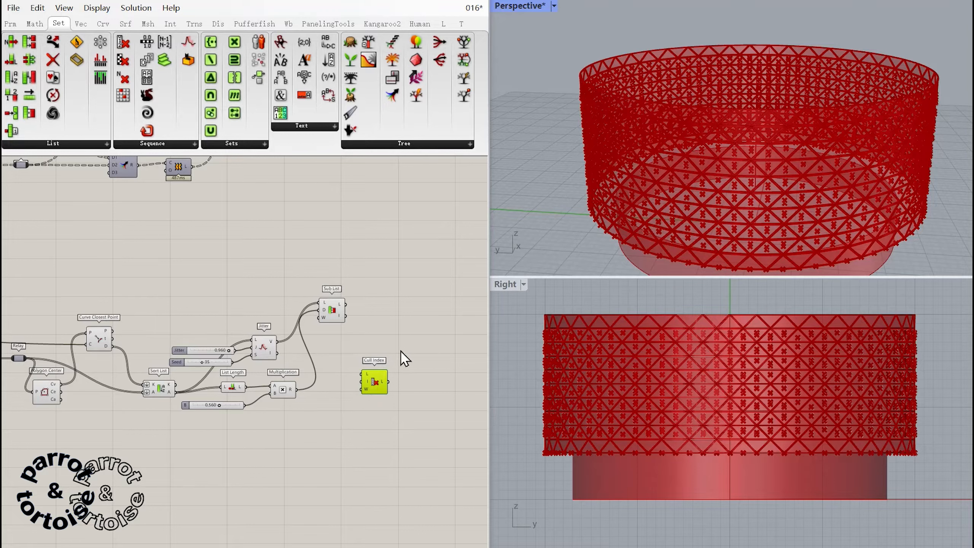
{"action": "left_click_drag", "start_coordinate": [278, 341], "coordinate": [362, 382]}
{"action": "left_click_drag", "start_coordinate": [381, 387], "coordinate": [380, 367]}
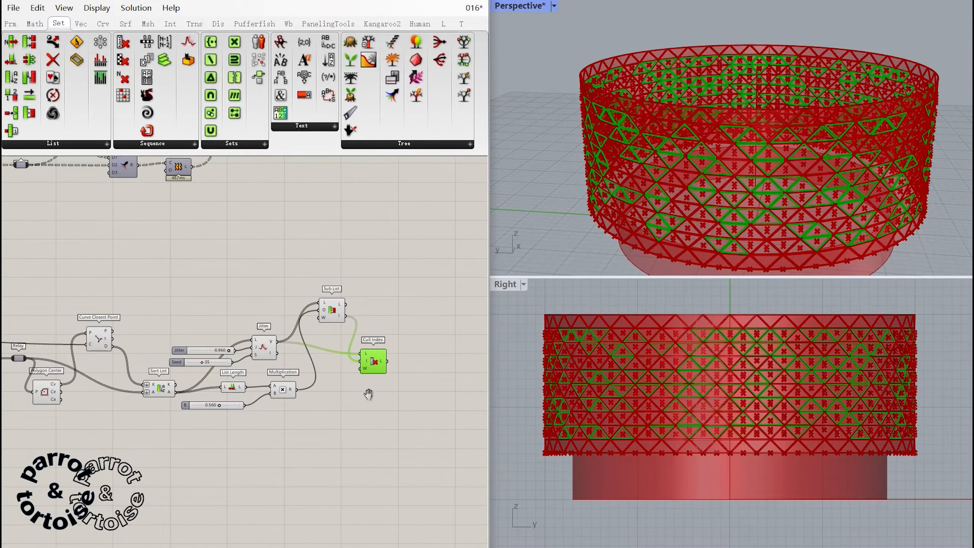
{"action": "right_click_drag", "start_coordinate": [369, 394], "coordinate": [367, 426]}
{"action": "right_click_drag", "start_coordinate": [368, 425], "coordinate": [360, 399]}
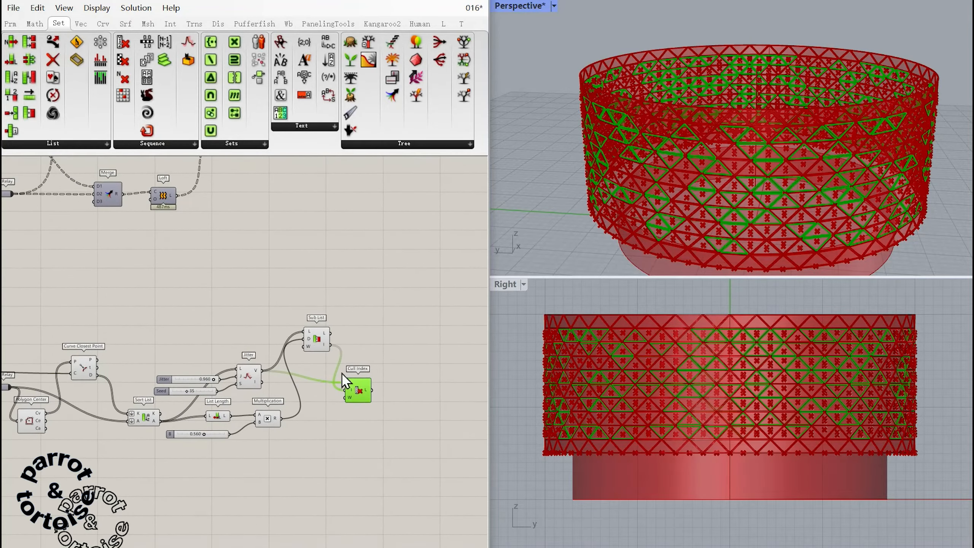
Duplicate an existing Merge near the Cull Index and feed the culled panels into its D2 input.
{"action": "left_click", "coordinate": [108, 194]}
{"action": "left_click_drag", "start_coordinate": [107, 194], "coordinate": [398, 429]}
{"action": "right_click_drag", "start_coordinate": [403, 392], "coordinate": [385, 367]}
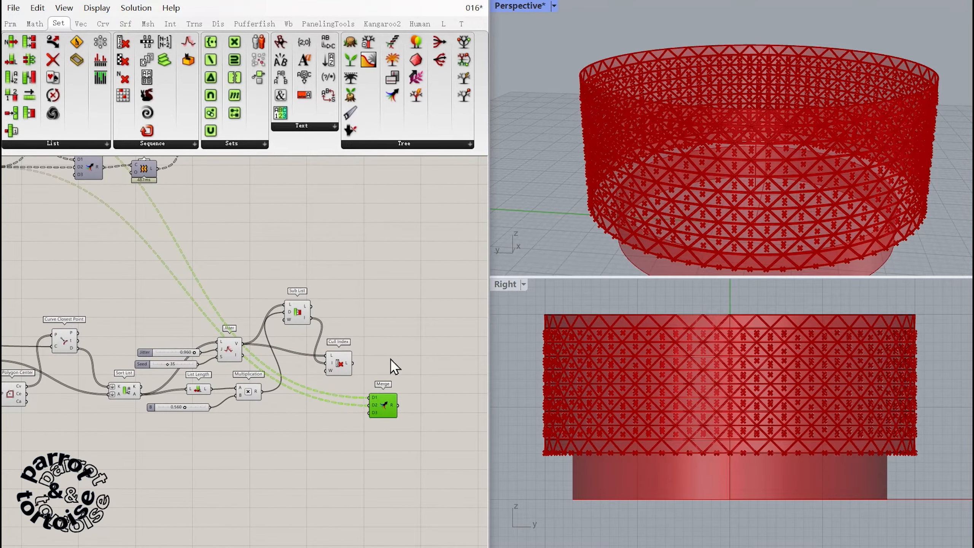
{"action": "left_click_drag", "start_coordinate": [368, 407], "coordinate": [368, 406]}
{"action": "right_click_drag", "start_coordinate": [382, 357], "coordinate": [385, 347]}
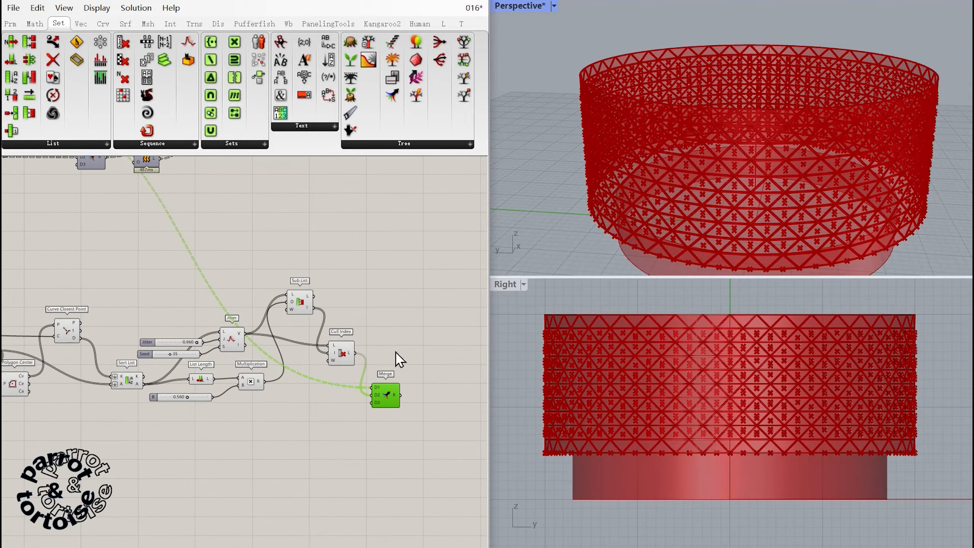
Feed the lower List Item's edge panels into D1 of the Merge that collects the culled panels.
{"action": "right_click_drag", "start_coordinate": [363, 413], "coordinate": [412, 419]}
{"action": "left_click_drag", "start_coordinate": [425, 404], "coordinate": [123, 428]}
{"action": "right_click_drag", "start_coordinate": [149, 415], "coordinate": [129, 406]}
{"action": "left_click_drag", "start_coordinate": [128, 406], "coordinate": [443, 389]}
{"action": "right_click_drag", "start_coordinate": [434, 337], "coordinate": [315, 407]}
{"action": "left_click", "coordinate": [262, 318]}
Add a Trim Tree above the Cull Index and feed it with the Sub List's panels.
{"action": "right_click_drag", "start_coordinate": [261, 318], "coordinate": [273, 352]}
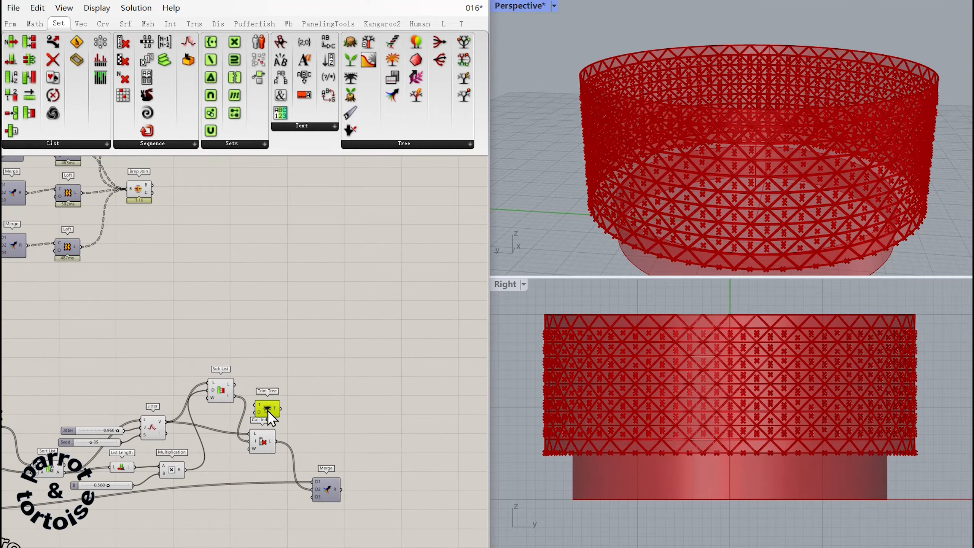
{"action": "left_click_drag", "start_coordinate": [269, 413], "coordinate": [286, 362]}
{"action": "right_click_drag", "start_coordinate": [348, 383], "coordinate": [336, 391]}
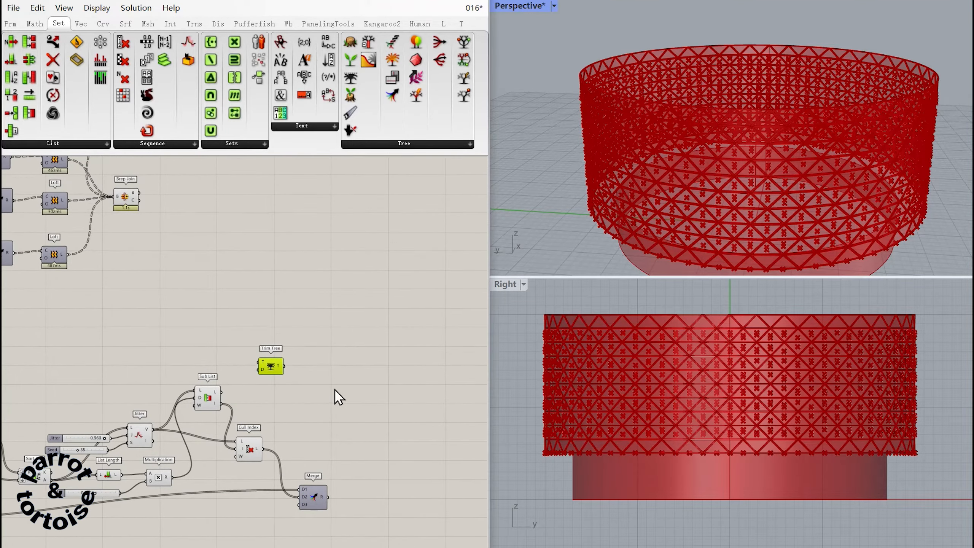
{"action": "left_click_drag", "start_coordinate": [258, 364], "coordinate": [260, 364]}
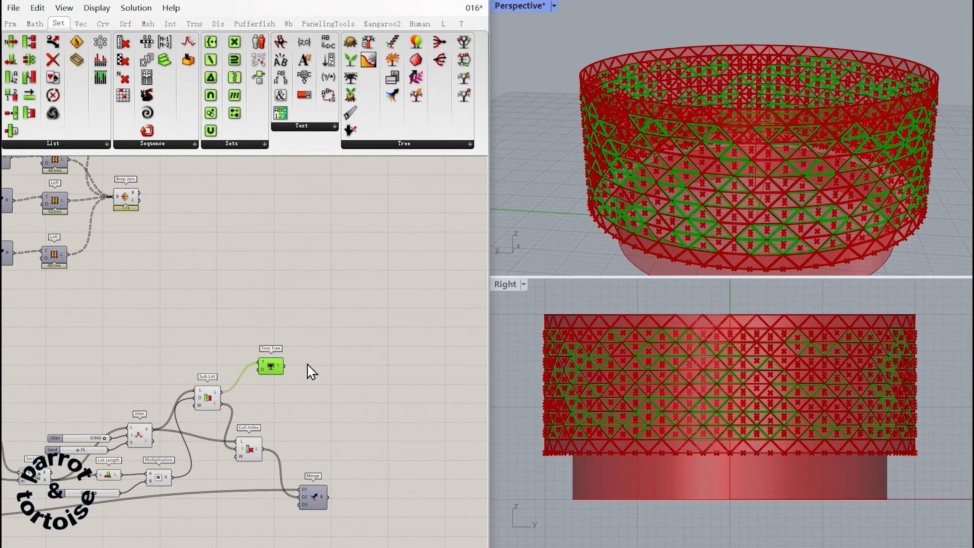
Duplicate the Merge beside the Trim Tree, with the upper List Item in D1 and the trimmed panels in D2.
{"action": "left_click_drag", "start_coordinate": [312, 491], "coordinate": [327, 348], "text": "alt"}
{"action": "right_click_drag", "start_coordinate": [289, 352], "coordinate": [411, 374]}
{"action": "left_click_drag", "start_coordinate": [457, 371], "coordinate": [82, 344]}
{"action": "right_click_drag", "start_coordinate": [82, 350], "coordinate": [327, 381]}
{"action": "left_click_drag", "start_coordinate": [310, 371], "coordinate": [310, 368]}
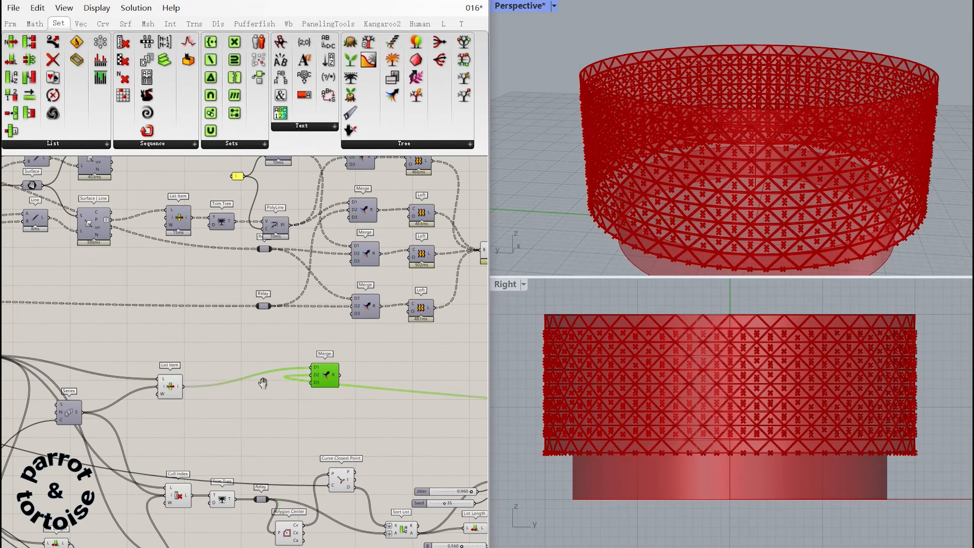
{"action": "right_click_drag", "start_coordinate": [348, 397], "coordinate": [62, 344]}
{"action": "left_click_drag", "start_coordinate": [49, 327], "coordinate": [417, 352]}
{"action": "right_click_drag", "start_coordinate": [411, 374], "coordinate": [296, 356]}
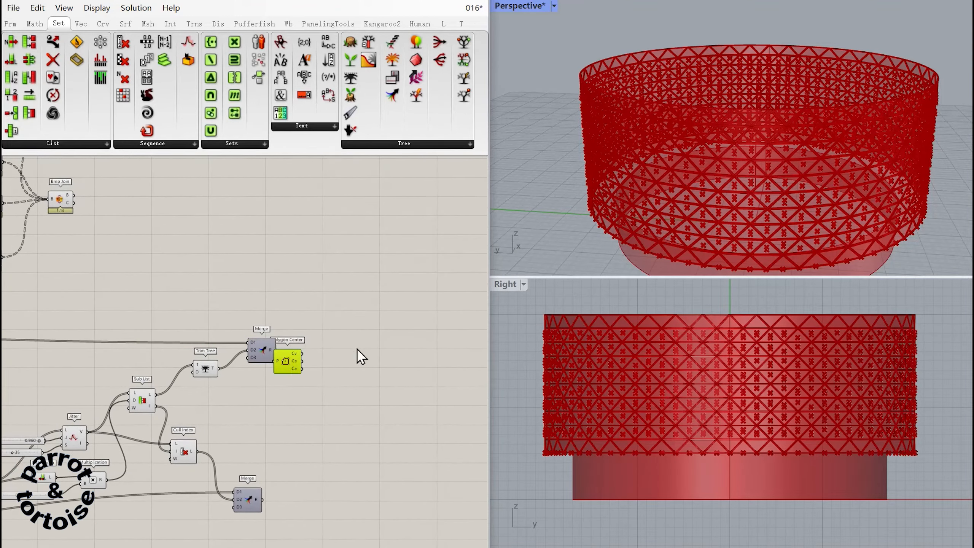
Add a Polygon Center fed by the Merge that holds the Sub List panels.
{"action": "left_click_drag", "start_coordinate": [285, 362], "coordinate": [326, 330]}
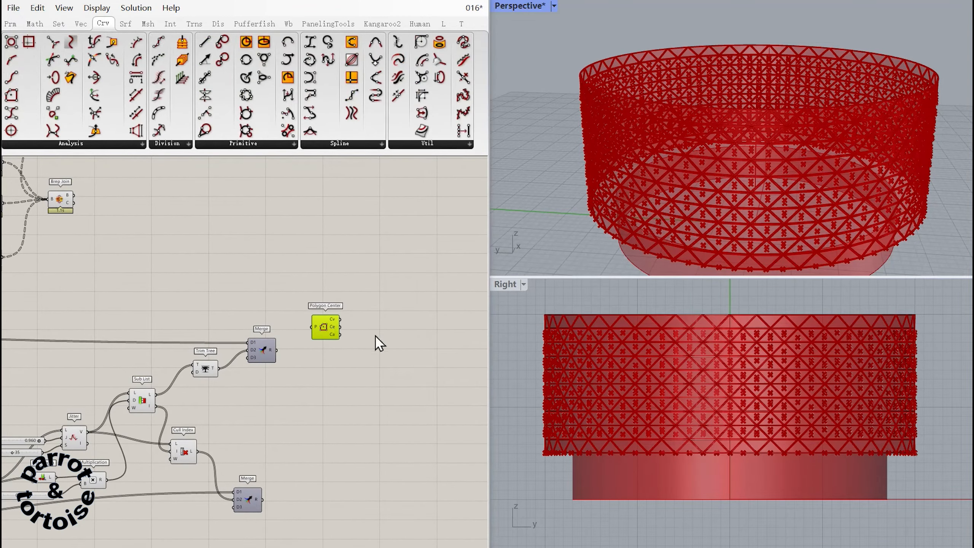
{"action": "left_click_drag", "start_coordinate": [277, 350], "coordinate": [312, 326]}
{"action": "left_click", "coordinate": [374, 298]}
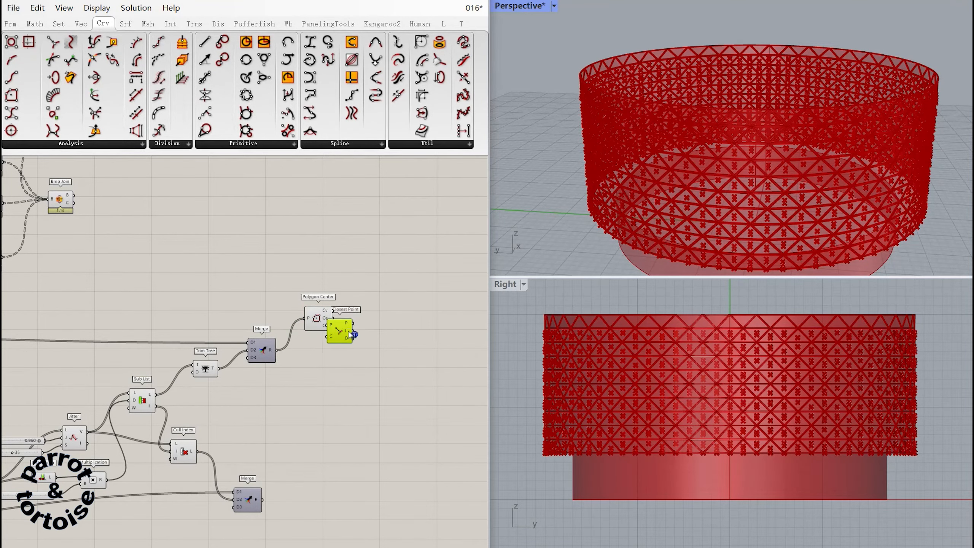
Add a Curve Closest Point between the polygon centres and the cylinder's vertical axis line, and place it beside the Polygon Center.
{"action": "left_click_drag", "start_coordinate": [340, 333], "coordinate": [170, 294]}
{"action": "right_click_drag", "start_coordinate": [169, 293], "coordinate": [428, 380]}
{"action": "left_click_drag", "start_coordinate": [381, 334], "coordinate": [108, 325]}
{"action": "right_click_drag", "start_coordinate": [108, 324], "coordinate": [389, 357]}
{"action": "left_click_drag", "start_coordinate": [390, 357], "coordinate": [209, 338]}
{"action": "right_click_drag", "start_coordinate": [209, 338], "coordinate": [374, 348]}
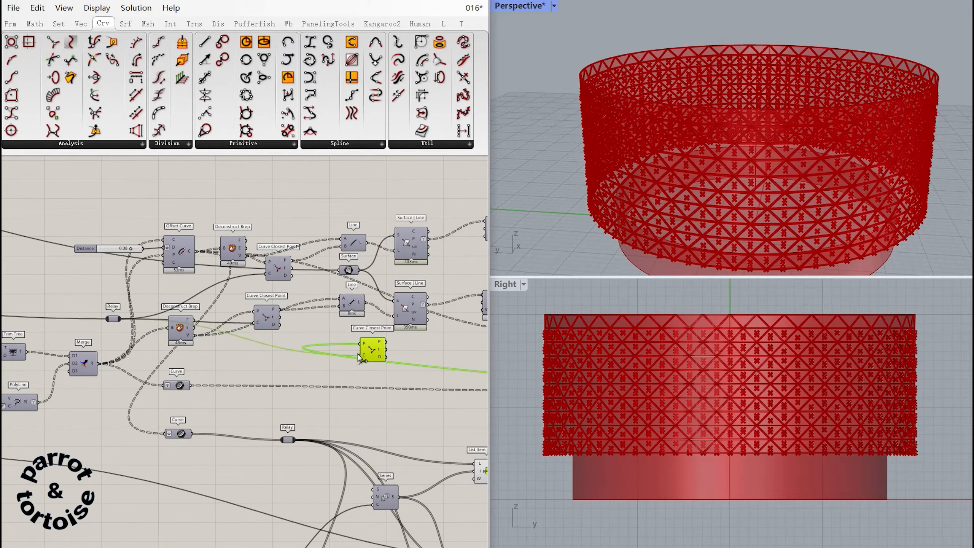
{"action": "left_click_drag", "start_coordinate": [359, 357], "coordinate": [360, 355]}
{"action": "right_click_drag", "start_coordinate": [390, 369], "coordinate": [144, 289]}
{"action": "left_click_drag", "start_coordinate": [134, 276], "coordinate": [414, 360]}
{"action": "right_click_drag", "start_coordinate": [414, 360], "coordinate": [81, 291]}
{"action": "left_click_drag", "start_coordinate": [79, 293], "coordinate": [403, 307]}
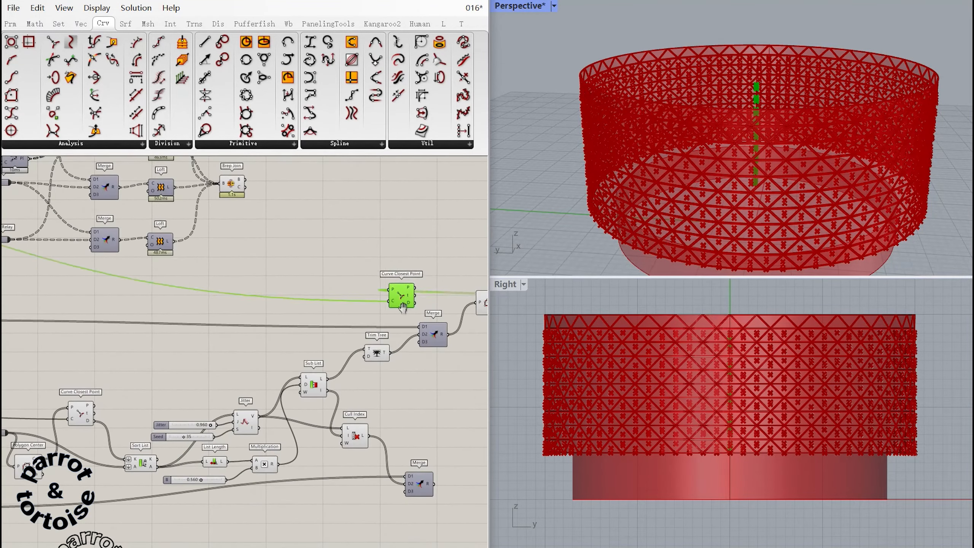
{"action": "right_click_drag", "start_coordinate": [402, 307], "coordinate": [140, 309]}
{"action": "left_click_drag", "start_coordinate": [140, 305], "coordinate": [283, 321]}
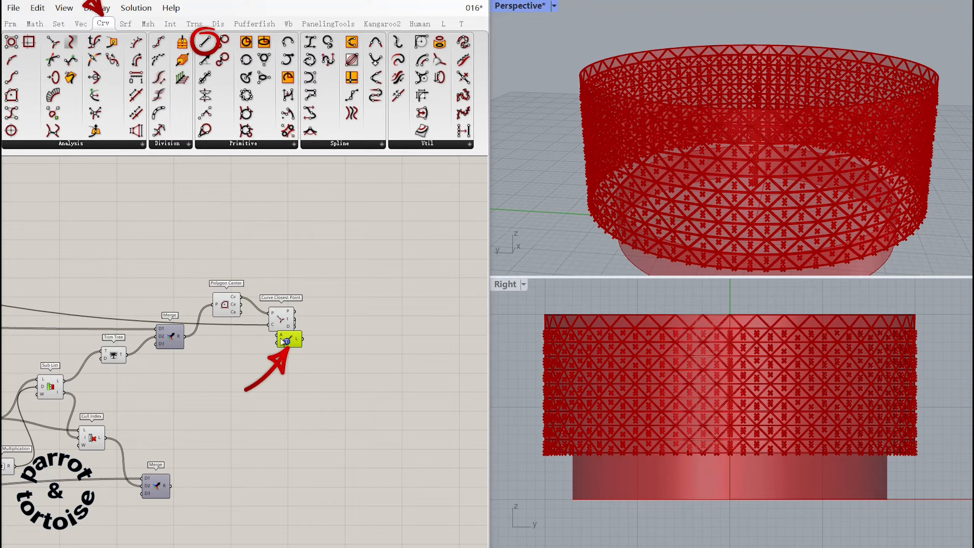
Add a Line from the closest axis points to the polygon centres and arrange it beside the Curve Closest Point.
{"action": "left_click_drag", "start_coordinate": [359, 339], "coordinate": [346, 338]}
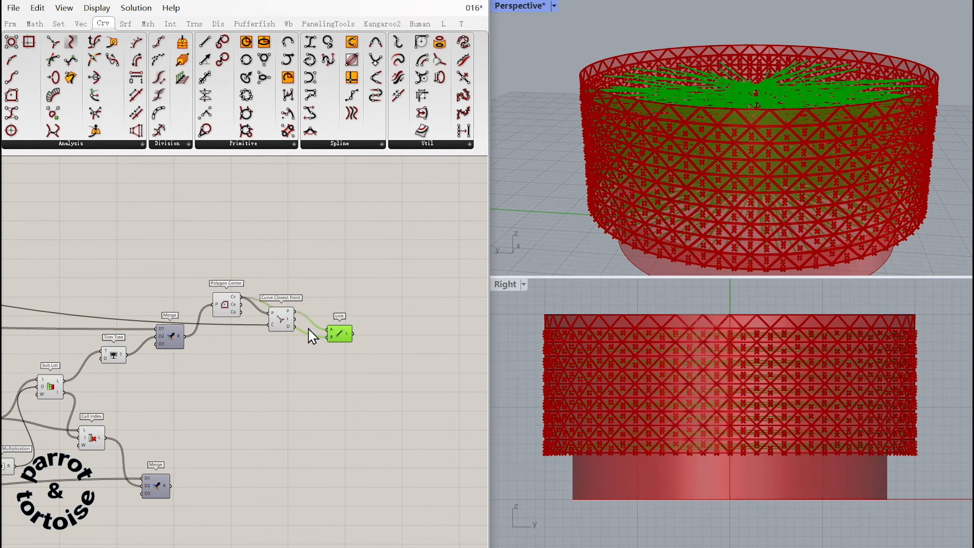
{"action": "left_click_drag", "start_coordinate": [289, 323], "coordinate": [307, 304]}
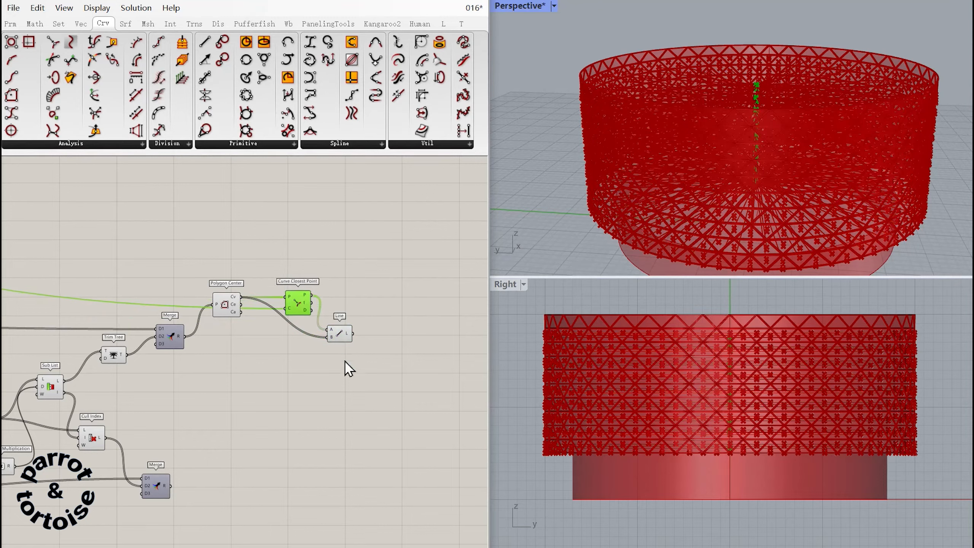
{"action": "left_click_drag", "start_coordinate": [303, 313], "coordinate": [282, 285]}
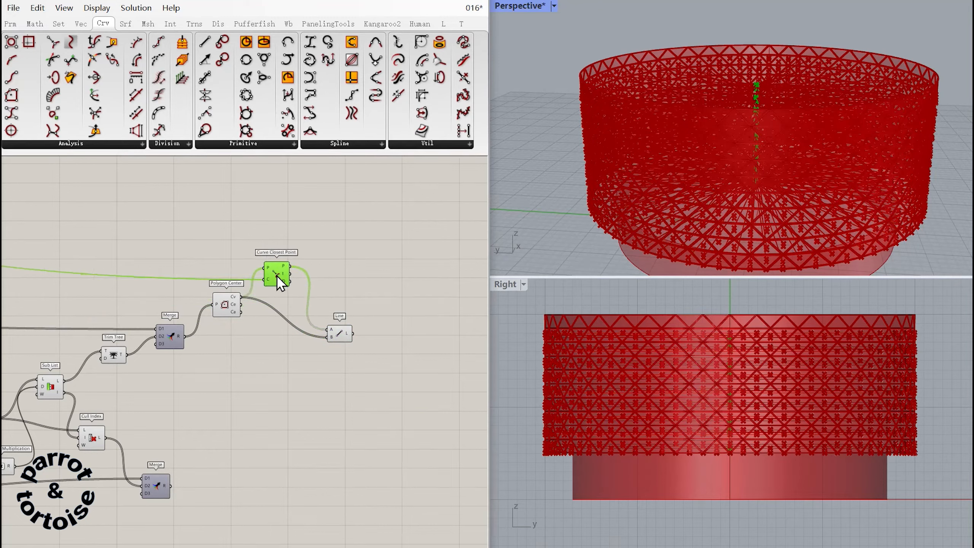
{"action": "left_click_drag", "start_coordinate": [342, 339], "coordinate": [318, 315]}
{"action": "right_click_drag", "start_coordinate": [349, 328], "coordinate": [288, 299]}
{"action": "right_click_drag", "start_coordinate": [778, 162], "coordinate": [786, 185]}
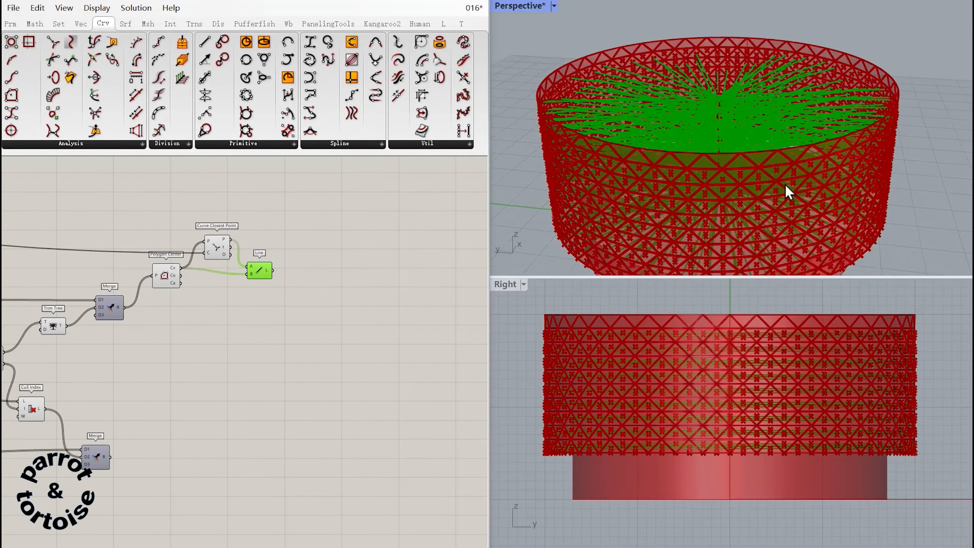
{"action": "scroll", "coordinate": [788, 191], "scroll_direction": "up", "scroll_amount": 5}
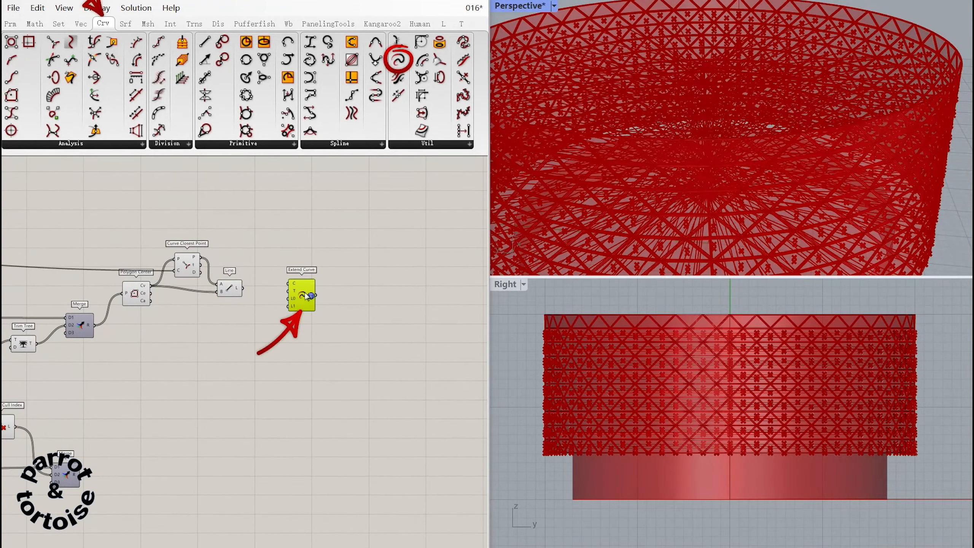
Add an Extend Curve fed by the lines and set its start length L0 to 0 with a panel.
{"action": "right_click_drag", "start_coordinate": [347, 287], "coordinate": [352, 285]}
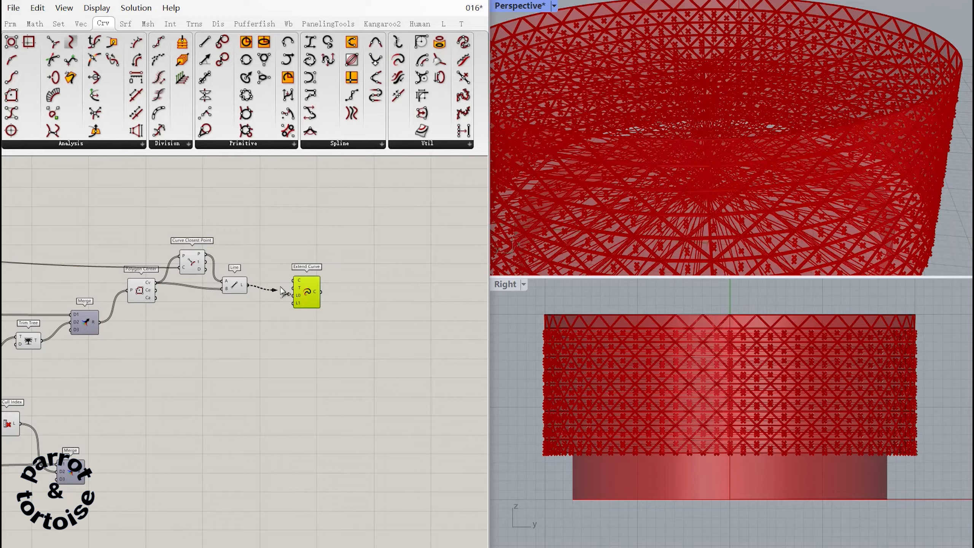
{"action": "double_click", "coordinate": [259, 302]}
{"action": "type", "text": "0"}
{"action": "key", "text": "Return"}
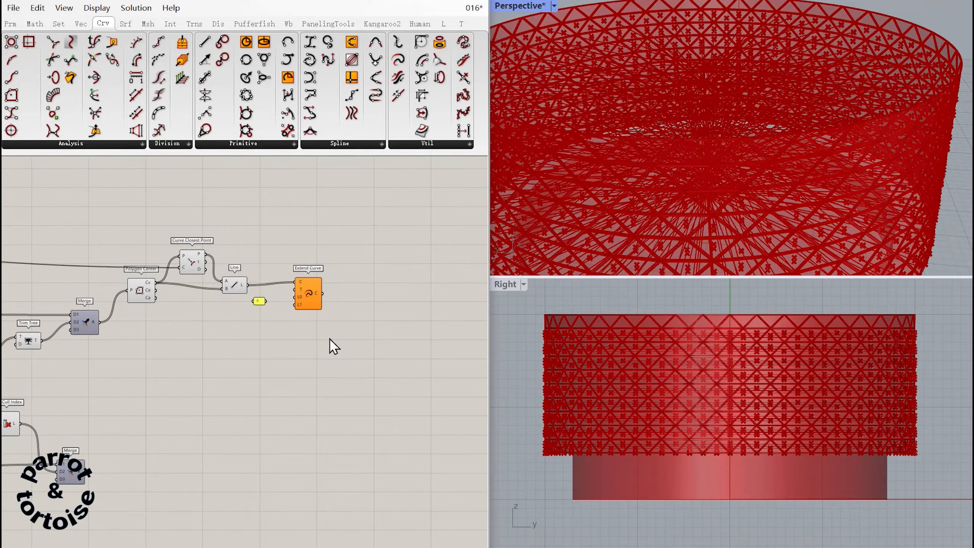
Feed a new 0.20 number slider into the Extend Curve's end length L1 and commit an expression on that input.
{"action": "double_click", "coordinate": [254, 320]}
{"action": "type", "text": "0.2"}
{"action": "key", "text": "Return"}
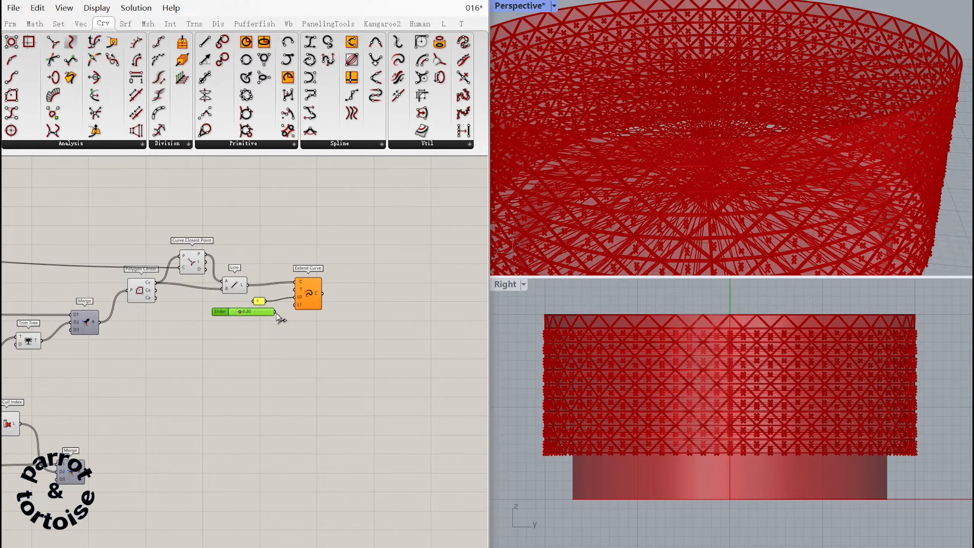
{"action": "right_click", "coordinate": [302, 306]}
{"action": "mouse_move", "coordinate": [385, 422]}
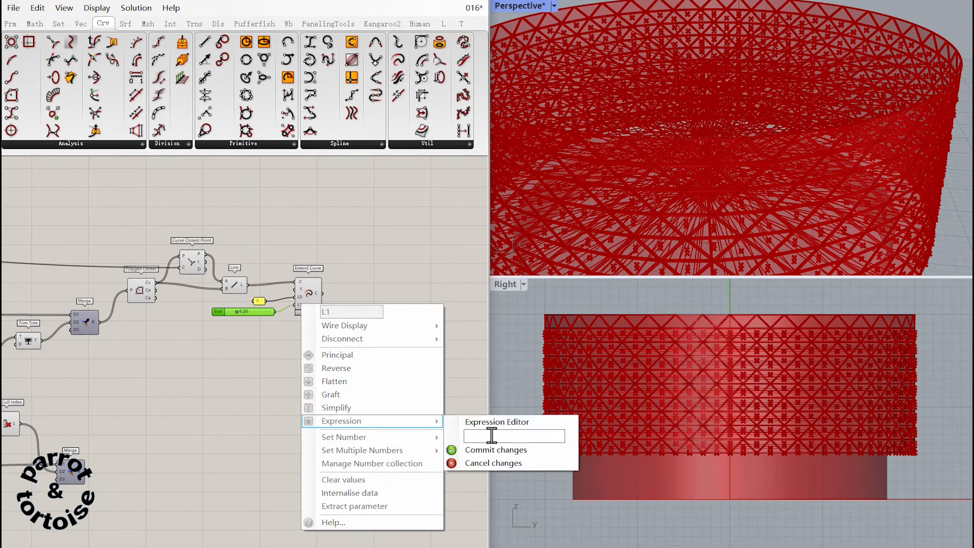
{"action": "left_click", "coordinate": [519, 457]}
Add End Points to the extended lines and an Extrude Point that extrudes the merged panels to their end points.
{"action": "right_click_drag", "start_coordinate": [354, 327], "coordinate": [323, 313]}
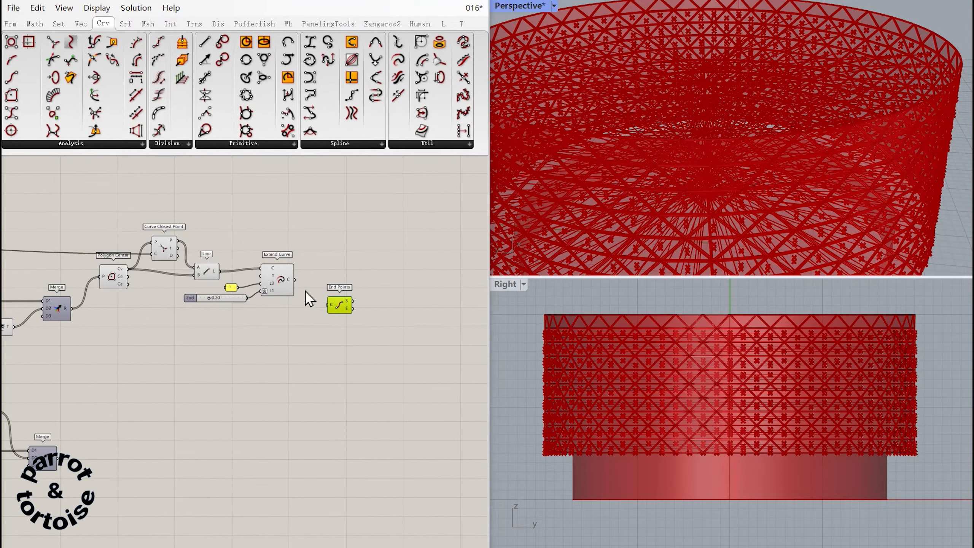
{"action": "right_click_drag", "start_coordinate": [326, 305], "coordinate": [331, 280]}
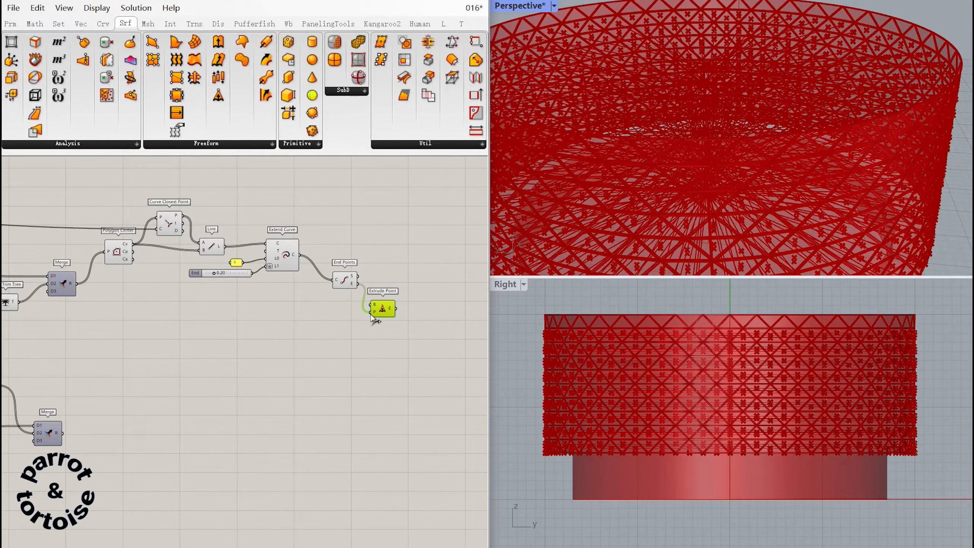
{"action": "right_click_drag", "start_coordinate": [374, 318], "coordinate": [419, 320]}
{"action": "left_click_drag", "start_coordinate": [415, 305], "coordinate": [416, 306]}
{"action": "right_click_drag", "start_coordinate": [362, 330], "coordinate": [343, 351]}
{"action": "left_click", "coordinate": [347, 343]}
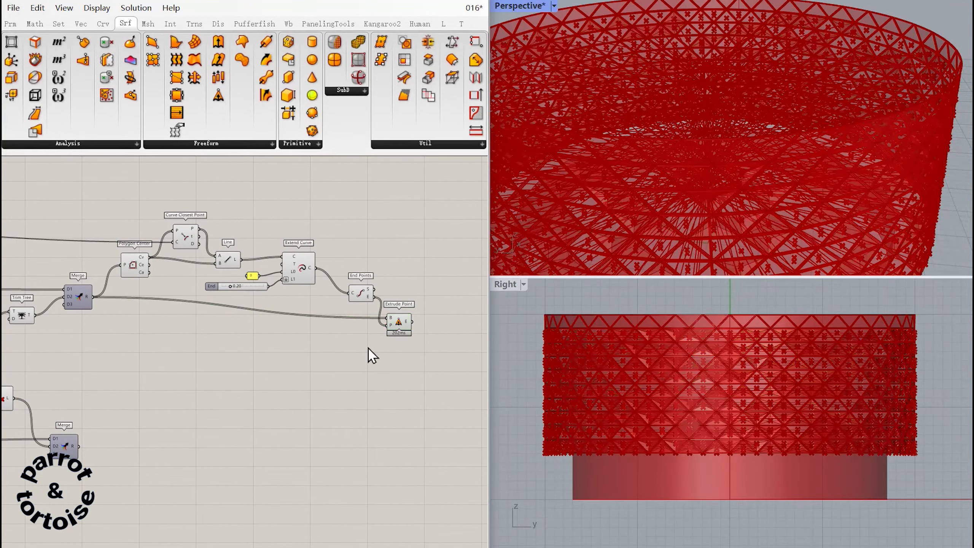
Turn off the preview of the components from Polygon Center to End Points and of the panel sorting and splitting components.
{"action": "left_click_drag", "start_coordinate": [368, 348], "coordinate": [146, 245]}
{"action": "middle_click", "coordinate": [142, 262]}
{"action": "left_click", "coordinate": [211, 232]}
{"action": "right_click_drag", "start_coordinate": [279, 301], "coordinate": [316, 331]}
{"action": "right_click_drag", "start_coordinate": [260, 357], "coordinate": [435, 332]}
{"action": "left_click_drag", "start_coordinate": [322, 419], "coordinate": [23, 238]}
{"action": "middle_click", "coordinate": [257, 299]}
{"action": "left_click", "coordinate": [296, 259]}
{"action": "left_click", "coordinate": [376, 324]}
Turn off the preview of the edge-panel components, including Series, List Item, Cull Index, Trim Tree and Polygon Center.
{"action": "right_click_drag", "start_coordinate": [246, 331], "coordinate": [633, 358]}
{"action": "left_click_drag", "start_coordinate": [294, 427], "coordinate": [86, 224]}
{"action": "middle_click", "coordinate": [238, 254]}
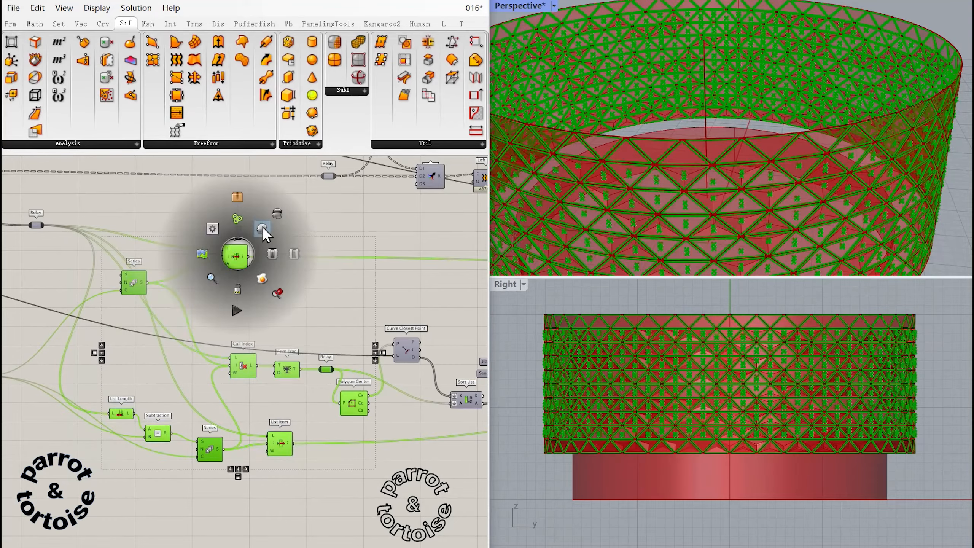
{"action": "left_click", "coordinate": [262, 228]}
{"action": "left_click", "coordinate": [323, 285]}
Examine the pyramid-shaped extruded panels on the cylindrical wall in the perspective view.
{"action": "right_click_drag", "start_coordinate": [267, 468], "coordinate": [369, 256]}
{"action": "right_click_drag", "start_coordinate": [370, 515], "coordinate": [164, 457]}
{"action": "right_click_drag", "start_coordinate": [457, 453], "coordinate": [154, 348]}
{"action": "right_click_drag", "start_coordinate": [381, 364], "coordinate": [256, 392]}
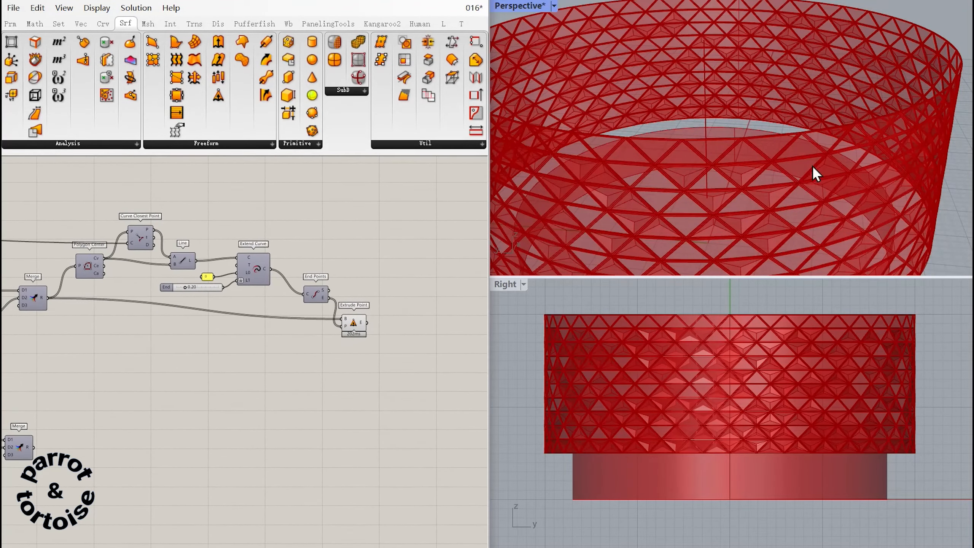
{"action": "right_click_drag", "start_coordinate": [813, 166], "coordinate": [780, 136]}
{"action": "scroll", "coordinate": [779, 135], "scroll_direction": "down", "scroll_amount": 4}
{"action": "scroll", "coordinate": [804, 143], "scroll_direction": "up", "scroll_amount": 4}
{"action": "scroll", "coordinate": [754, 168], "scroll_direction": "down", "scroll_amount": 4}
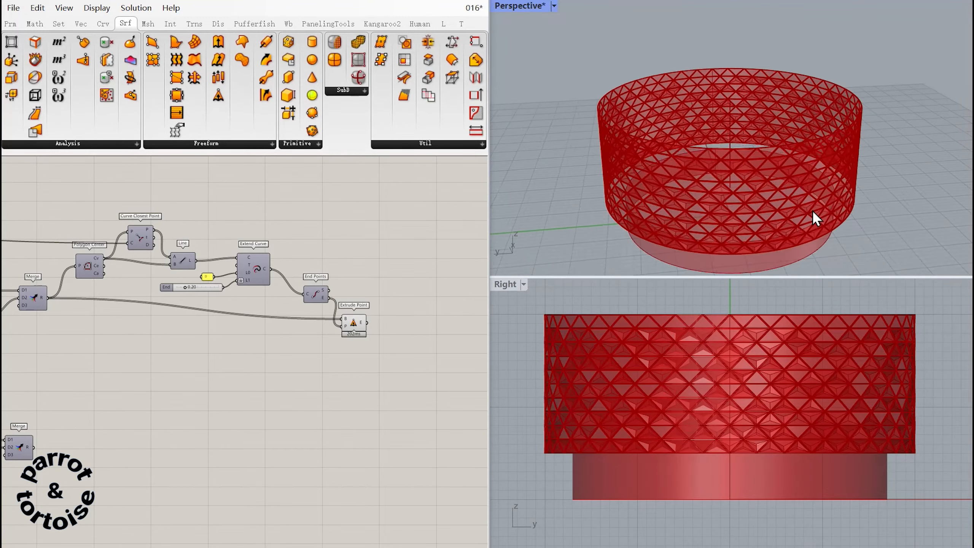
{"action": "scroll", "coordinate": [801, 203], "scroll_direction": "up", "scroll_amount": 4}
Duplicate a Merge beside the Extrude Point, with the Brep Join frames in D1 and the extruded panels in D2.
{"action": "right_click_drag", "start_coordinate": [224, 364], "coordinate": [305, 318]}
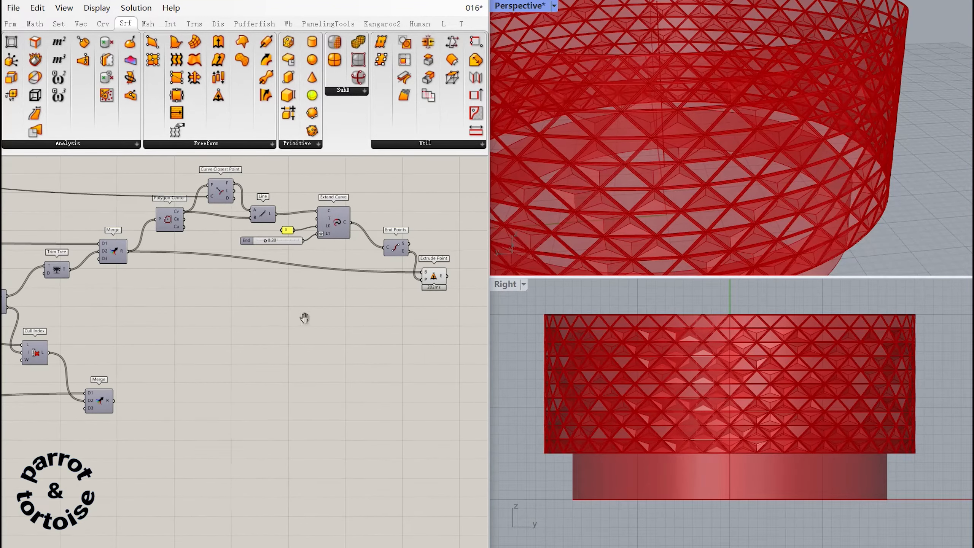
{"action": "left_click_drag", "start_coordinate": [427, 310], "coordinate": [436, 311], "text": "alt"}
{"action": "right_click_drag", "start_coordinate": [435, 311], "coordinate": [336, 345]}
{"action": "left_click_drag", "start_coordinate": [336, 346], "coordinate": [400, 338]}
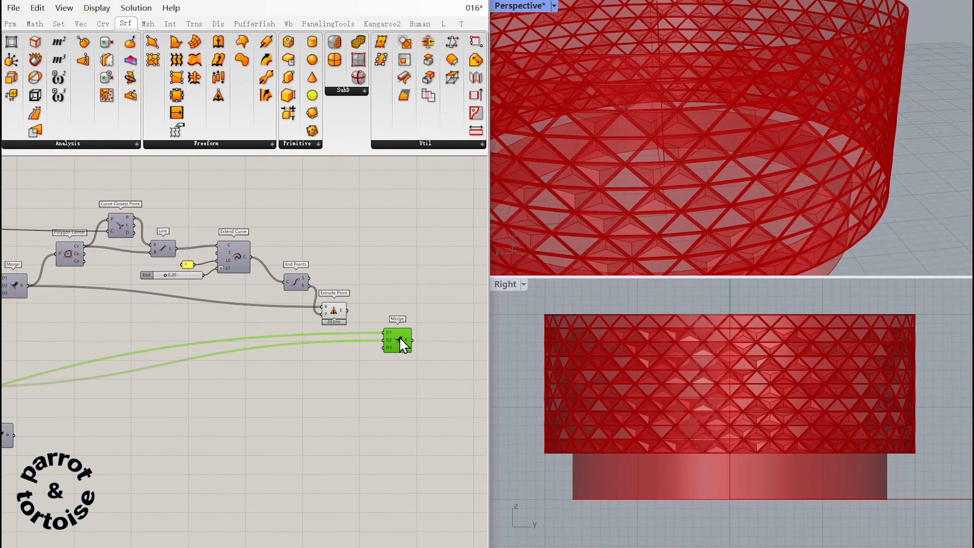
{"action": "left_click_drag", "start_coordinate": [348, 311], "coordinate": [205, 199]}
{"action": "right_click_drag", "start_coordinate": [230, 269], "coordinate": [455, 456]}
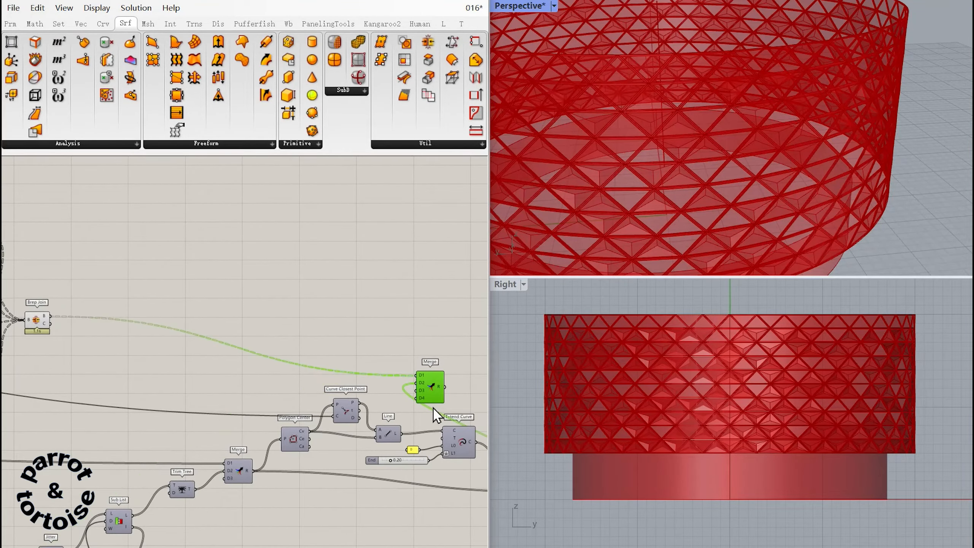
{"action": "right_click_drag", "start_coordinate": [305, 345], "coordinate": [63, 256]}
{"action": "left_click_drag", "start_coordinate": [186, 289], "coordinate": [390, 398]}
{"action": "right_click_drag", "start_coordinate": [365, 401], "coordinate": [249, 318]}
{"action": "right_click_drag", "start_coordinate": [341, 340], "coordinate": [403, 297]}
Copy the Merge of frames and extruded panels with its connections and place the copy beside the Merge of culled panels.
{"action": "key", "text": "ctrl+c"}
{"action": "key", "text": "ctrl+v"}
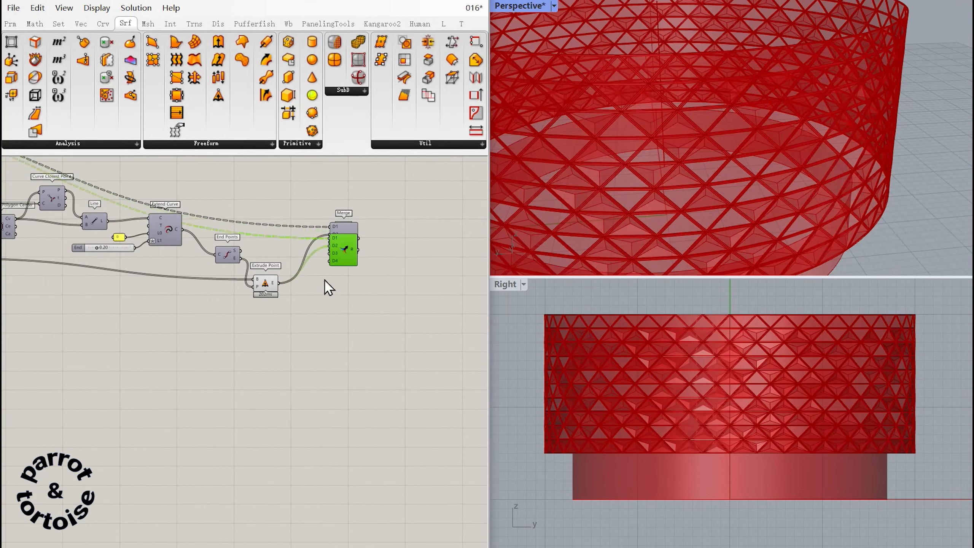
{"action": "left_click_drag", "start_coordinate": [338, 258], "coordinate": [129, 376]}
{"action": "right_click_drag", "start_coordinate": [282, 368], "coordinate": [521, 357]}
{"action": "left_click_drag", "start_coordinate": [362, 363], "coordinate": [294, 371]}
{"action": "right_click_drag", "start_coordinate": [412, 366], "coordinate": [463, 383]}
{"action": "key", "text": "ctrl+v"}
Add a Surface parameter fed by the Merge of culled panels and wire it into the copied Merge's D3 input.
{"action": "left_click", "coordinate": [299, 308], "text": "ctrl+alt"}
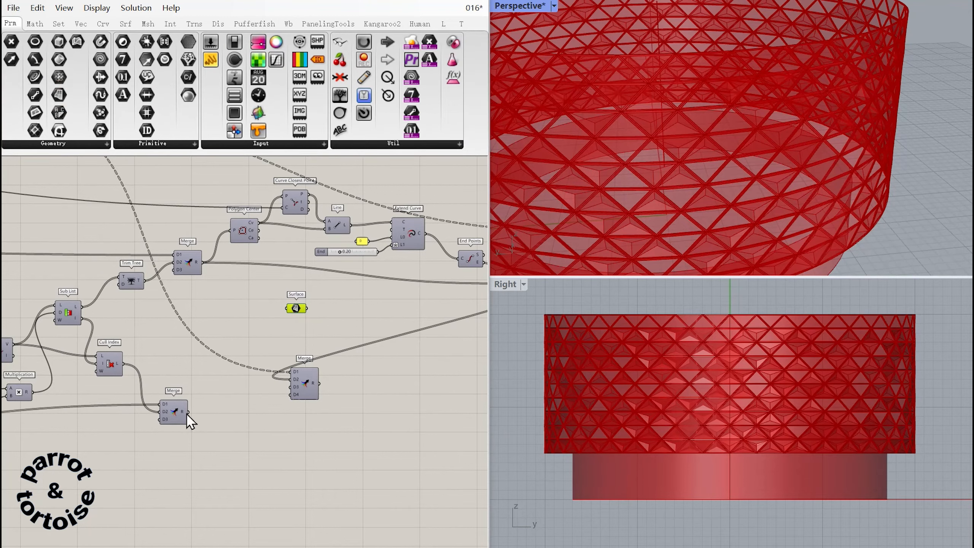
{"action": "left_click_drag", "start_coordinate": [288, 324], "coordinate": [296, 309]}
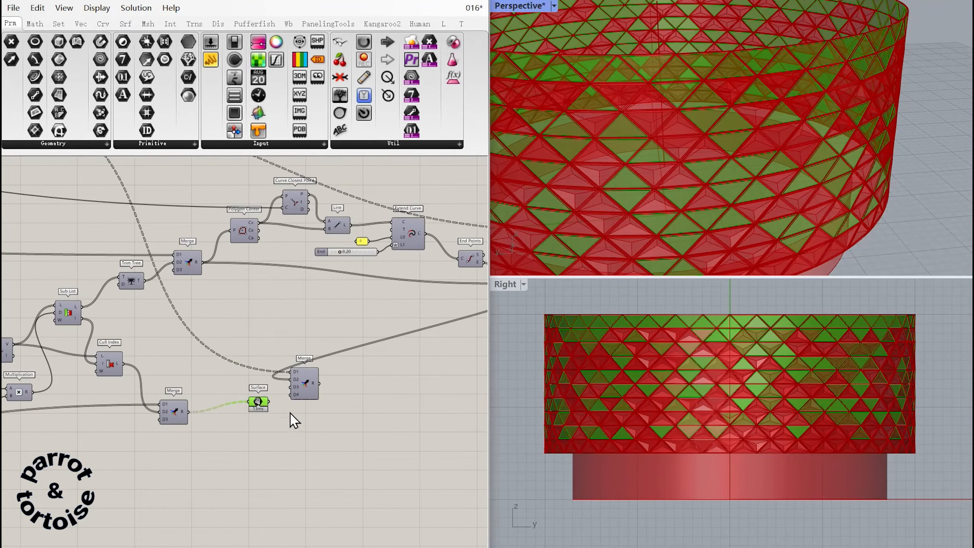
{"action": "left_click_drag", "start_coordinate": [297, 379], "coordinate": [78, 359]}
Move the Merge with the flat surface panels to the start of the definition, beside the Extrude of the radius 17 circle.
{"action": "right_click_drag", "start_coordinate": [42, 420], "coordinate": [366, 486]}
{"action": "left_click_drag", "start_coordinate": [401, 421], "coordinate": [52, 284]}
{"action": "right_click_drag", "start_coordinate": [69, 383], "coordinate": [389, 489]}
{"action": "left_click_drag", "start_coordinate": [385, 404], "coordinate": [97, 163]}
{"action": "right_click_drag", "start_coordinate": [65, 265], "coordinate": [424, 437]}
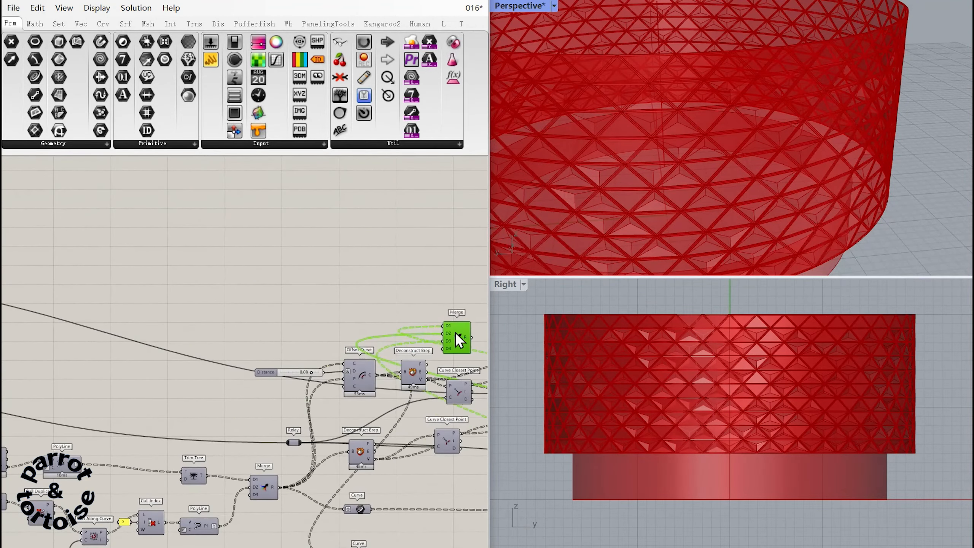
{"action": "left_click_drag", "start_coordinate": [455, 332], "coordinate": [94, 269]}
{"action": "right_click_drag", "start_coordinate": [189, 337], "coordinate": [539, 400]}
{"action": "left_click_drag", "start_coordinate": [446, 339], "coordinate": [134, 322]}
{"action": "right_click_drag", "start_coordinate": [118, 358], "coordinate": [359, 338]}
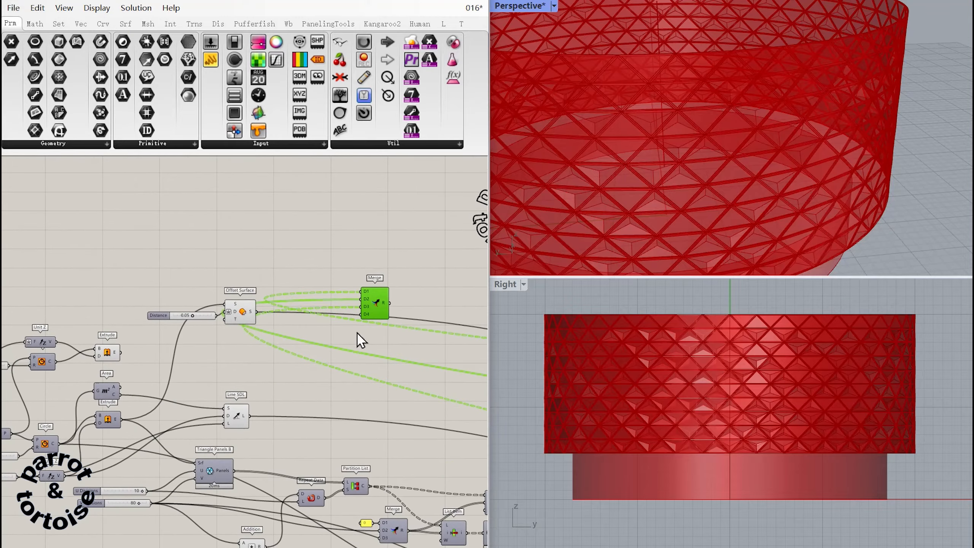
{"action": "left_click_drag", "start_coordinate": [374, 307], "coordinate": [352, 341]}
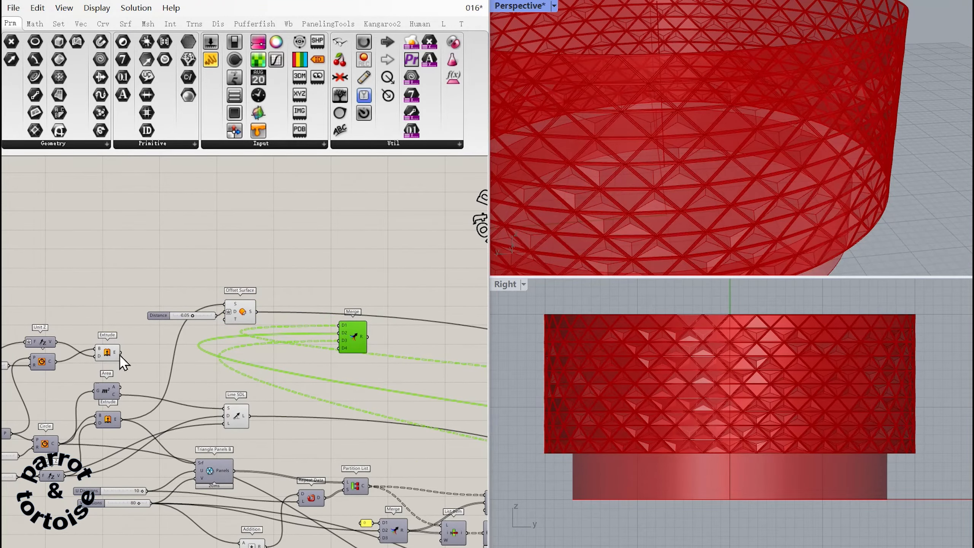
Wire the radius 17 circle's Extrude into the Merge's D2 input and place the Merge below the panelling components.
{"action": "right_click_drag", "start_coordinate": [355, 370], "coordinate": [300, 267]}
{"action": "left_click_drag", "start_coordinate": [299, 235], "coordinate": [269, 483]}
{"action": "right_click_drag", "start_coordinate": [280, 441], "coordinate": [262, 378]}
{"action": "right_click_drag", "start_coordinate": [273, 303], "coordinate": [384, 322]}
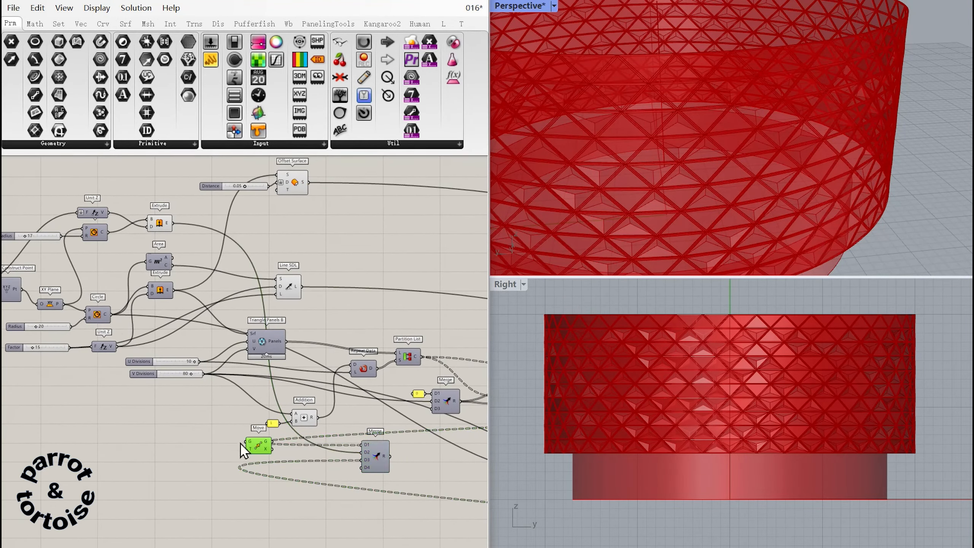
Feed the Merge's D1 from a Move whose geometry is a Surface parameter taking the radius 20 Circle.
{"action": "right_click_drag", "start_coordinate": [244, 446], "coordinate": [269, 440]}
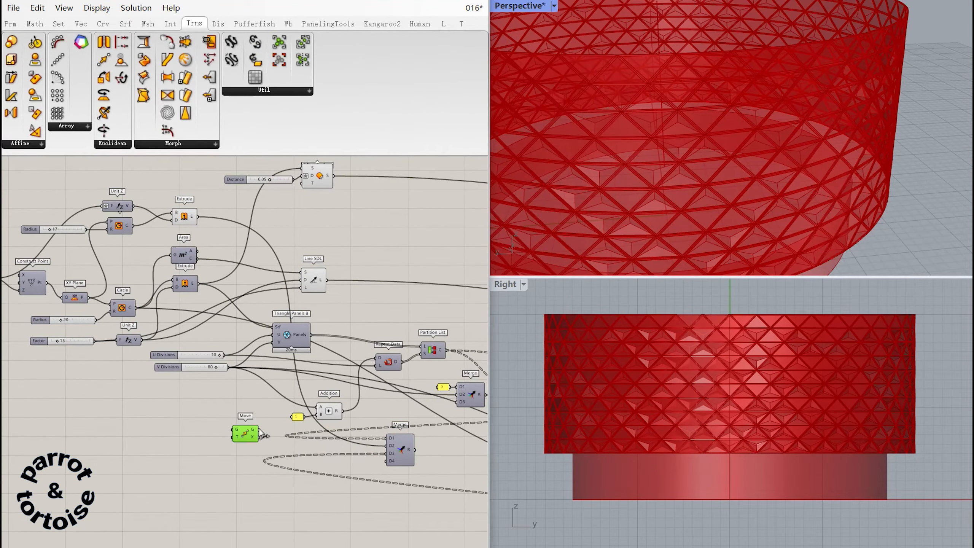
{"action": "right_click_drag", "start_coordinate": [387, 438], "coordinate": [463, 452]}
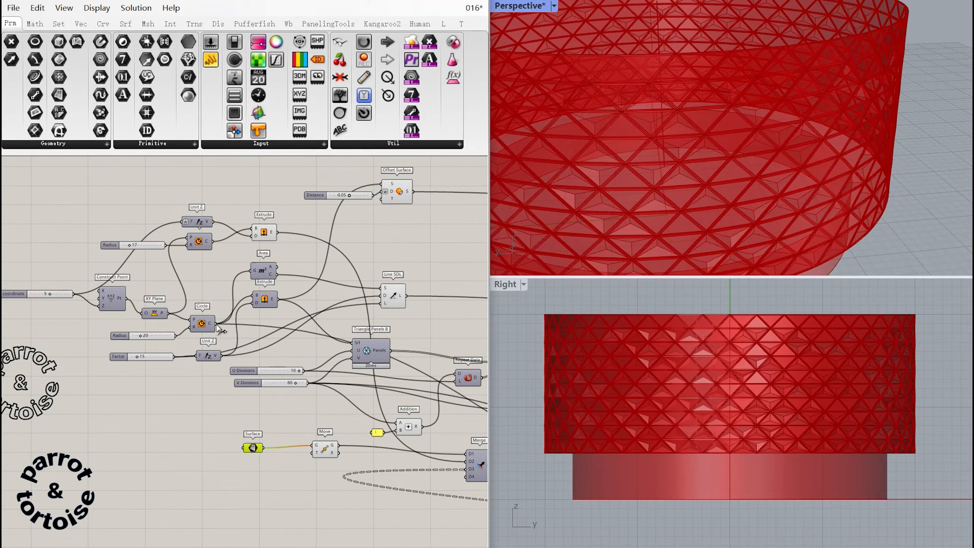
{"action": "right_click_drag", "start_coordinate": [347, 466], "coordinate": [133, 427]}
Return the rewired Merge to the far end of the definition, below the Merge of frames and extruded panels.
{"action": "left_click_drag", "start_coordinate": [270, 429], "coordinate": [415, 442]}
{"action": "right_click_drag", "start_coordinate": [415, 443], "coordinate": [48, 357]}
{"action": "left_click_drag", "start_coordinate": [48, 357], "coordinate": [461, 403]}
{"action": "right_click_drag", "start_coordinate": [462, 403], "coordinate": [48, 351]}
{"action": "left_click_drag", "start_coordinate": [48, 351], "coordinate": [403, 379]}
{"action": "right_click_drag", "start_coordinate": [404, 380], "coordinate": [98, 348]}
{"action": "left_click_drag", "start_coordinate": [98, 349], "coordinate": [412, 374]}
{"action": "right_click_drag", "start_coordinate": [412, 375], "coordinate": [98, 352]}
{"action": "left_click_drag", "start_coordinate": [99, 352], "coordinate": [466, 425]}
{"action": "right_click_drag", "start_coordinate": [465, 425], "coordinate": [256, 416]}
{"action": "left_click_drag", "start_coordinate": [256, 415], "coordinate": [462, 423]}
{"action": "right_click_drag", "start_coordinate": [428, 377], "coordinate": [282, 409]}
Add a Custom Preview and feed its geometry from the Merge of frames and extruded panels.
{"action": "scroll", "coordinate": [826, 392], "scroll_direction": "down", "scroll_amount": 4}
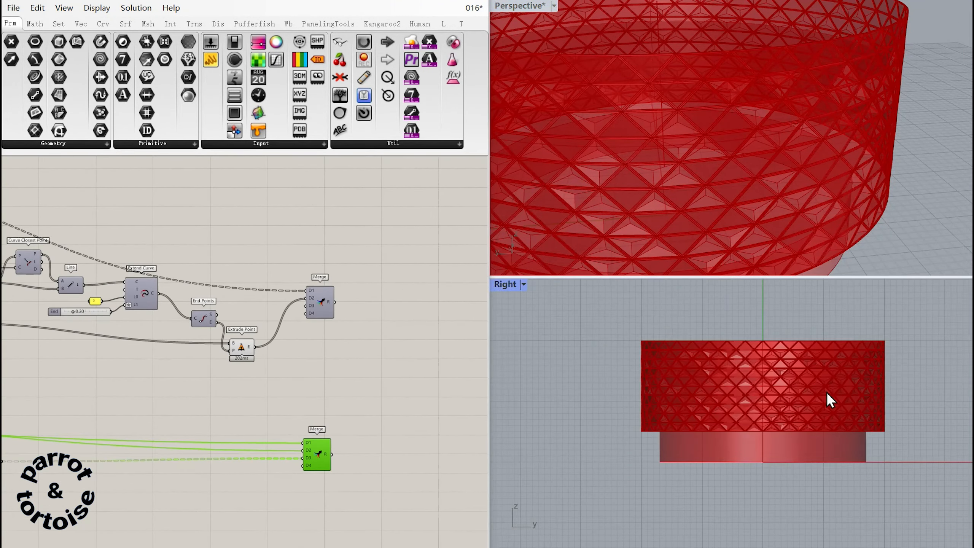
{"action": "scroll", "coordinate": [791, 359], "scroll_direction": "up", "scroll_amount": 4}
{"action": "scroll", "coordinate": [784, 176], "scroll_direction": "down", "scroll_amount": 5}
{"action": "right_click_drag", "start_coordinate": [789, 169], "coordinate": [758, 148]}
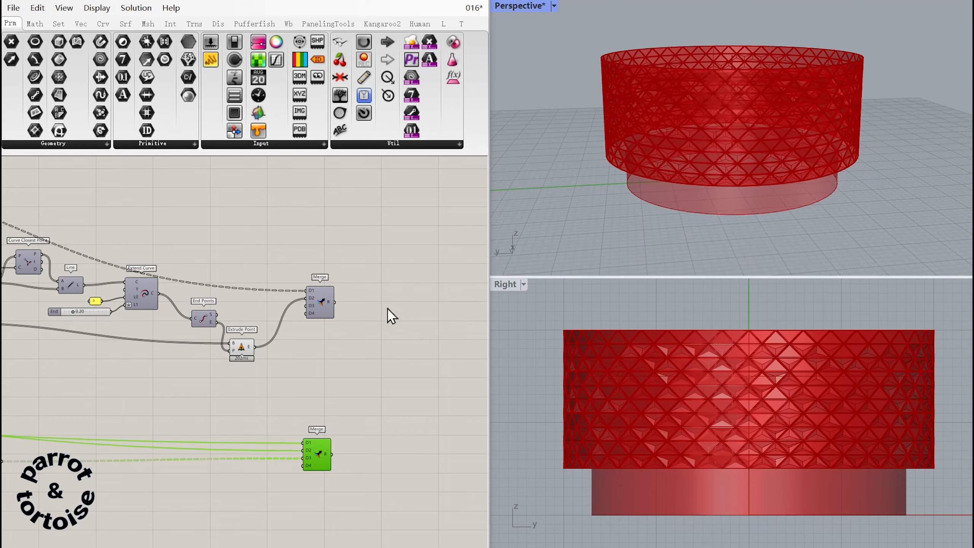
{"action": "right_click_drag", "start_coordinate": [318, 359], "coordinate": [245, 340]}
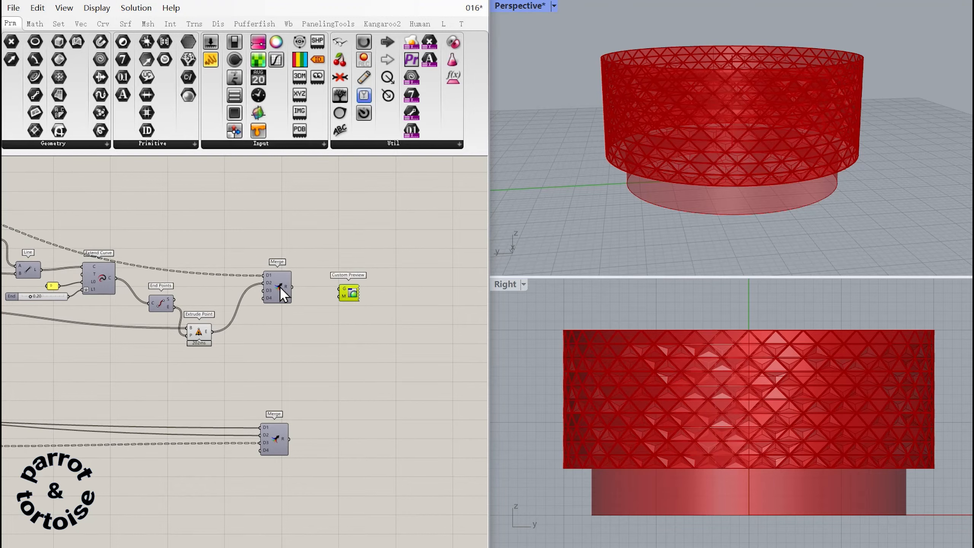
{"action": "left_click_drag", "start_coordinate": [333, 292], "coordinate": [339, 290]}
Duplicate the Custom Preview, place the copy beside the lower Merge and feed its geometry from that Merge.
{"action": "key", "text": "ctrl+c"}
{"action": "key", "text": "ctrl+v"}
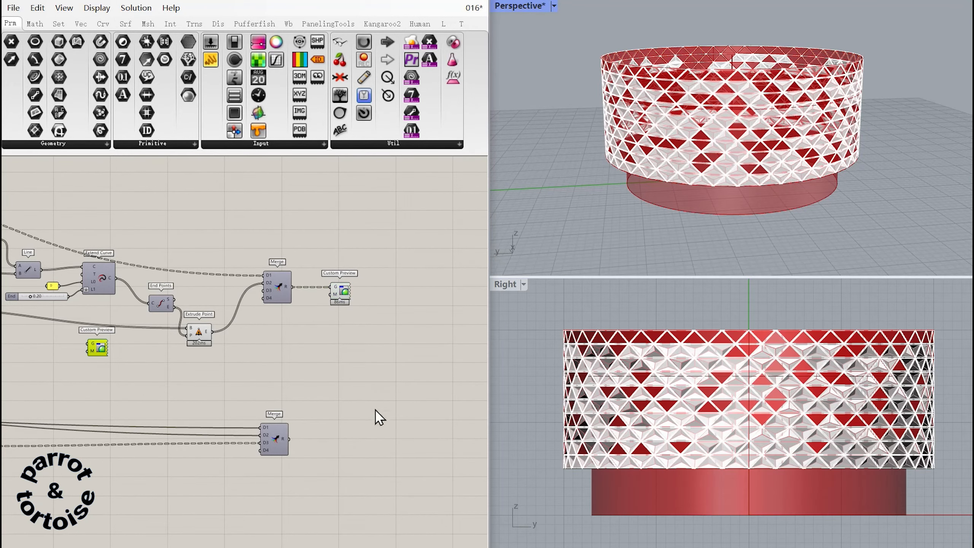
{"action": "right_click_drag", "start_coordinate": [373, 419], "coordinate": [377, 384]}
{"action": "left_click_drag", "start_coordinate": [293, 404], "coordinate": [334, 403]}
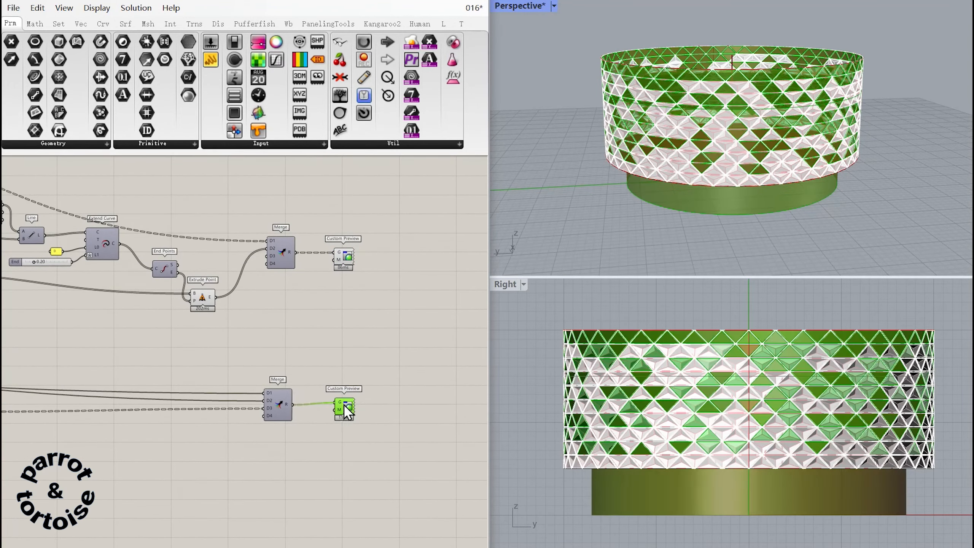
{"action": "left_click", "coordinate": [358, 374]}
{"action": "right_click_drag", "start_coordinate": [358, 374], "coordinate": [415, 362]}
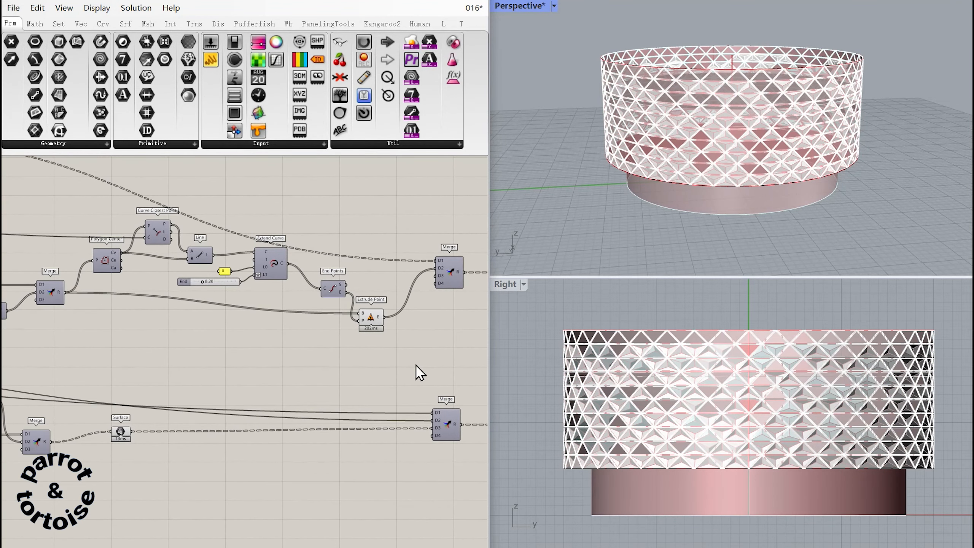
Turn off the preview of the panel extrusion components and of the Brep Join that makes the frames.
{"action": "left_click_drag", "start_coordinate": [390, 359], "coordinate": [116, 217]}
{"action": "middle_click", "coordinate": [365, 318]}
{"action": "left_click", "coordinate": [402, 282]}
{"action": "right_click_drag", "start_coordinate": [399, 329], "coordinate": [18, 342]}
{"action": "left_click", "coordinate": [358, 334]}
{"action": "right_click_drag", "start_coordinate": [145, 348], "coordinate": [69, 172]}
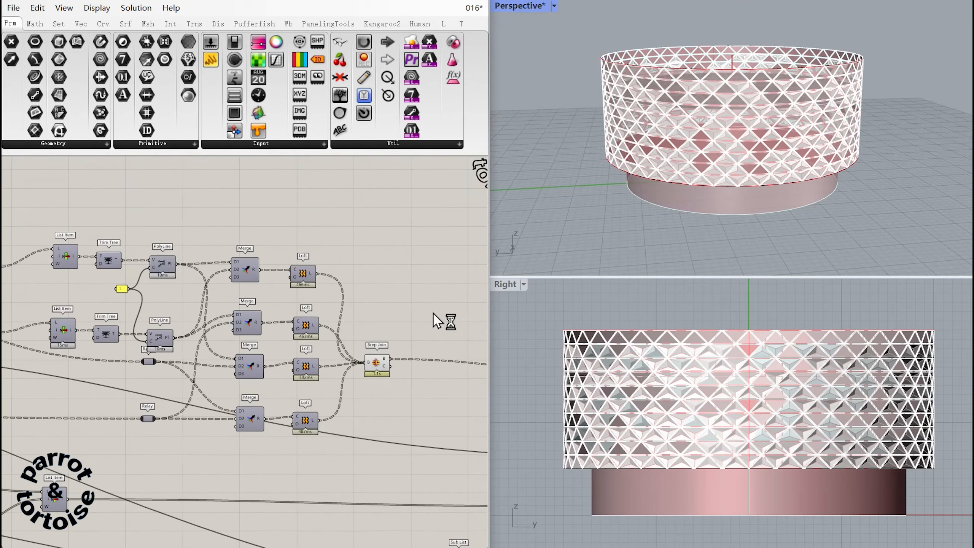
{"action": "left_click_drag", "start_coordinate": [432, 312], "coordinate": [311, 373]}
{"action": "middle_click", "coordinate": [379, 358]}
{"action": "left_click", "coordinate": [419, 318]}
Wire the factor 15 Unit Z into the Move's T input and turn off the preview of the base geometry components.
{"action": "right_click_drag", "start_coordinate": [185, 274], "coordinate": [188, 298]}
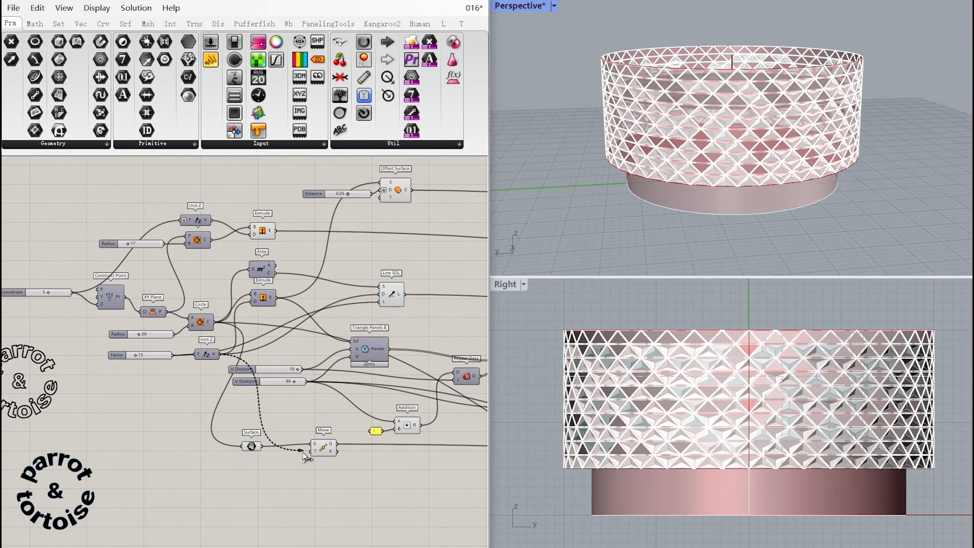
{"action": "right_click_drag", "start_coordinate": [331, 402], "coordinate": [228, 415]}
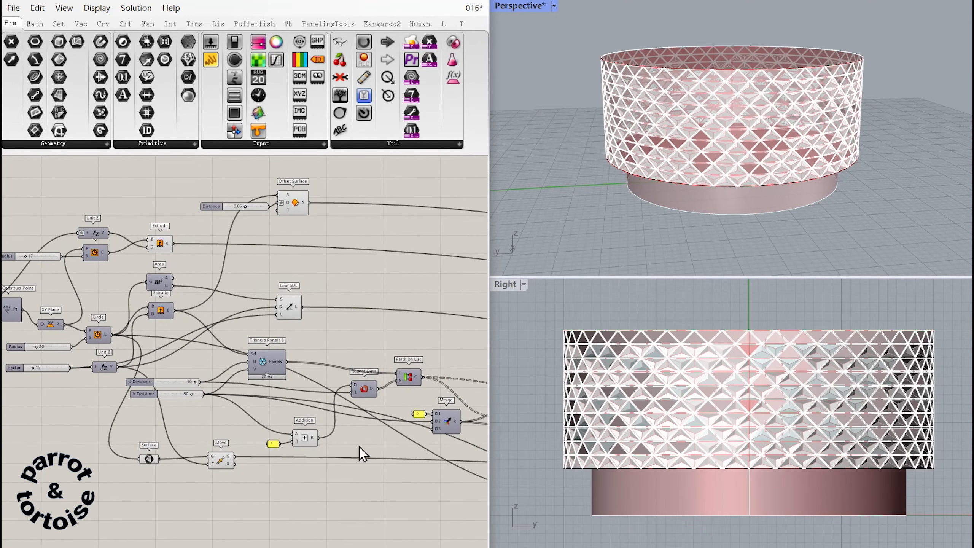
{"action": "left_click_drag", "start_coordinate": [447, 507], "coordinate": [73, 179]}
{"action": "middle_click", "coordinate": [298, 206]}
{"action": "left_click", "coordinate": [327, 210]}
{"action": "left_click", "coordinate": [392, 229]}
{"action": "right_click_drag", "start_coordinate": [392, 229], "coordinate": [58, 215]}
{"action": "right_click_drag", "start_coordinate": [384, 222], "coordinate": [15, 165]}
{"action": "right_click_drag", "start_coordinate": [468, 499], "coordinate": [22, 372]}
{"action": "right_click_drag", "start_coordinate": [472, 399], "coordinate": [357, 384]}
{"action": "right_click_drag", "start_coordinate": [769, 191], "coordinate": [649, 238]}
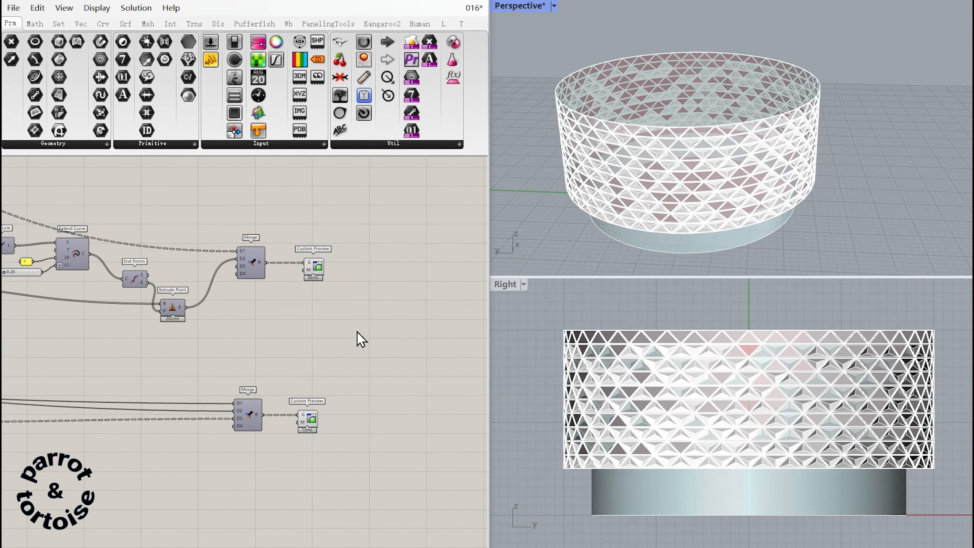
Turn off the preview of the Surface parameter that holds the flat panels.
{"action": "right_click_drag", "start_coordinate": [815, 256], "coordinate": [753, 231]}
{"action": "right_click_drag", "start_coordinate": [50, 292], "coordinate": [465, 337]}
{"action": "right_click_drag", "start_coordinate": [77, 319], "coordinate": [398, 468]}
{"action": "right_click_drag", "start_coordinate": [31, 403], "coordinate": [426, 390]}
{"action": "right_click_drag", "start_coordinate": [192, 215], "coordinate": [409, 369]}
{"action": "mouse_move", "coordinate": [134, 204]}
{"action": "right_mouse_down"}
{"action": "mouse_move", "coordinate": [307, 296]}
{"action": "mouse_move", "coordinate": [410, 253]}
{"action": "mouse_move", "coordinate": [377, 242]}
{"action": "mouse_move", "coordinate": [442, 350]}
{"action": "mouse_move", "coordinate": [217, 542]}
{"action": "mouse_move", "coordinate": [431, 503]}
{"action": "mouse_move", "coordinate": [120, 190]}
{"action": "right_mouse_up"}
{"action": "right_click_drag", "start_coordinate": [346, 461], "coordinate": [128, 191]}
{"action": "right_click_drag", "start_coordinate": [38, 330], "coordinate": [261, 307]}
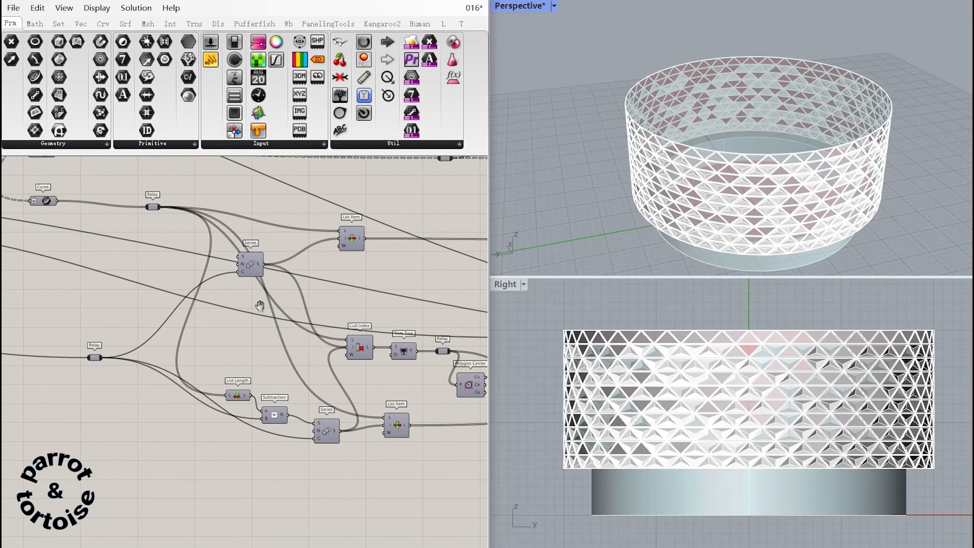
{"action": "right_click_drag", "start_coordinate": [472, 308], "coordinate": [48, 310]}
{"action": "right_click_drag", "start_coordinate": [284, 310], "coordinate": [46, 368]}
{"action": "right_click_drag", "start_coordinate": [139, 364], "coordinate": [322, 370]}
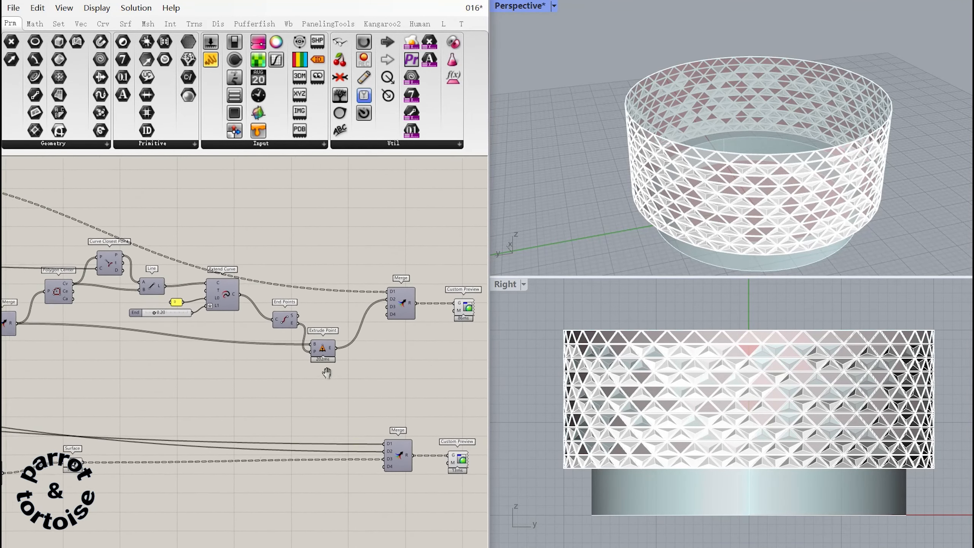
{"action": "right_click_drag", "start_coordinate": [476, 455], "coordinate": [277, 425]}
{"action": "left_click", "coordinate": [134, 433]}
{"action": "right_click", "coordinate": [132, 434]}
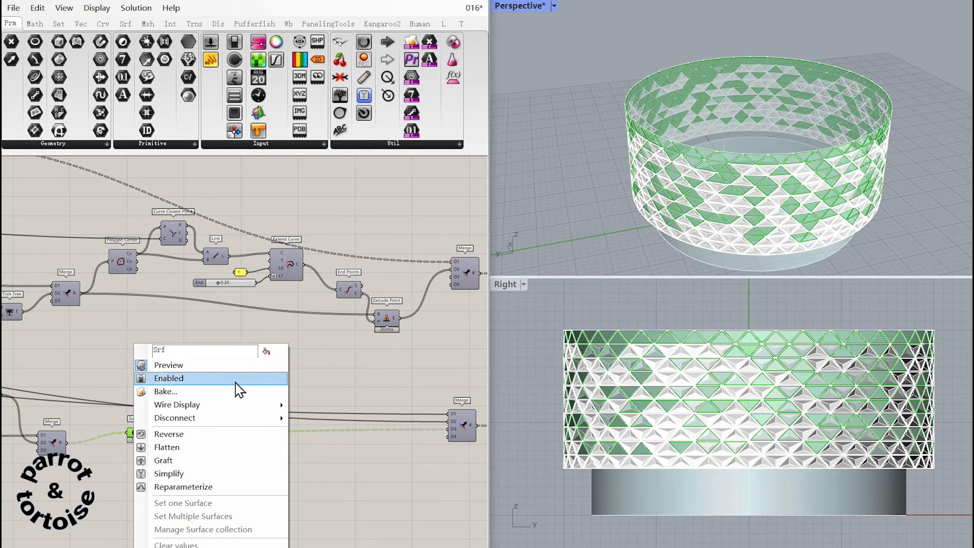
{"action": "left_click", "coordinate": [197, 365]}
{"action": "right_click_drag", "start_coordinate": [348, 369], "coordinate": [124, 393]}
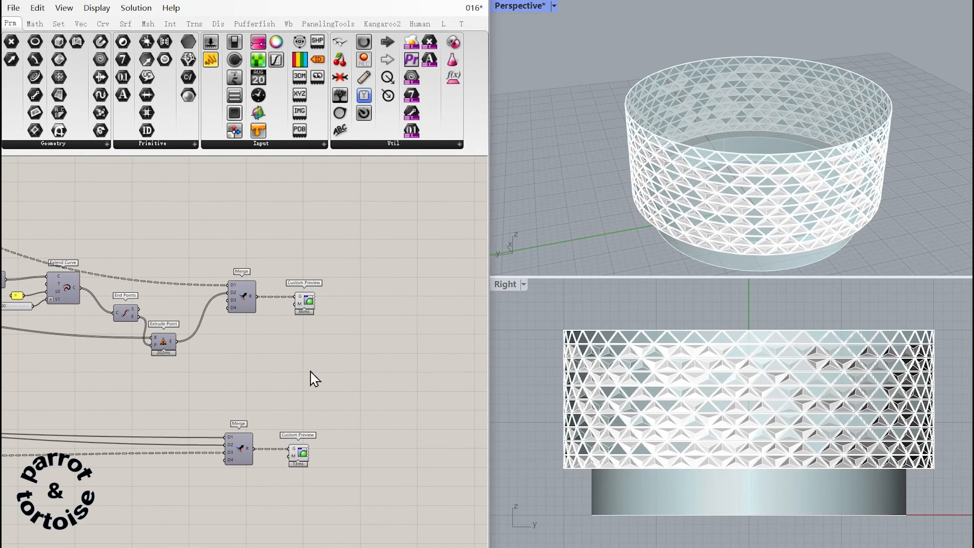
Examine the previewed cylindrical wall with its frames, pyramid panels and flat panels from several angles and close up.
{"action": "right_click_drag", "start_coordinate": [795, 199], "coordinate": [762, 184]}
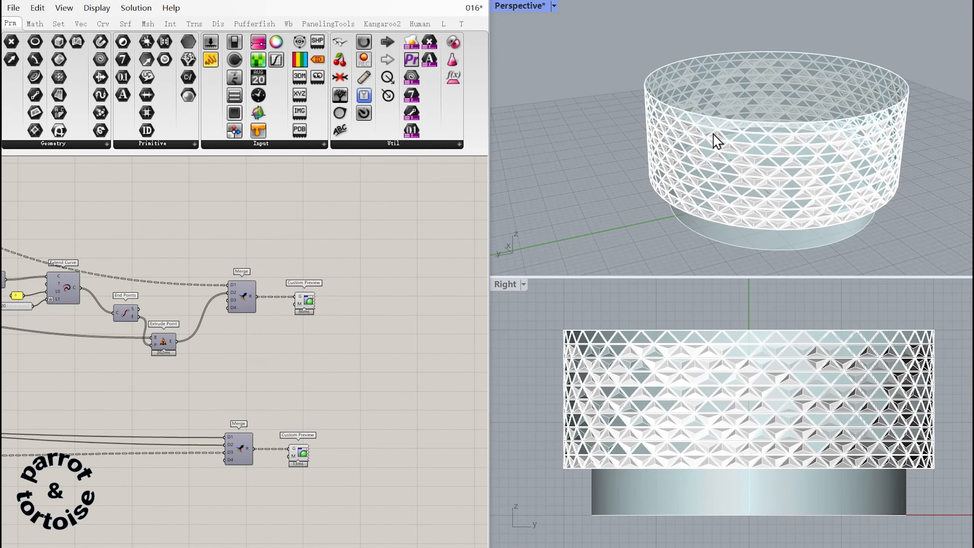
{"action": "scroll", "coordinate": [831, 140], "scroll_direction": "up", "scroll_amount": 8}
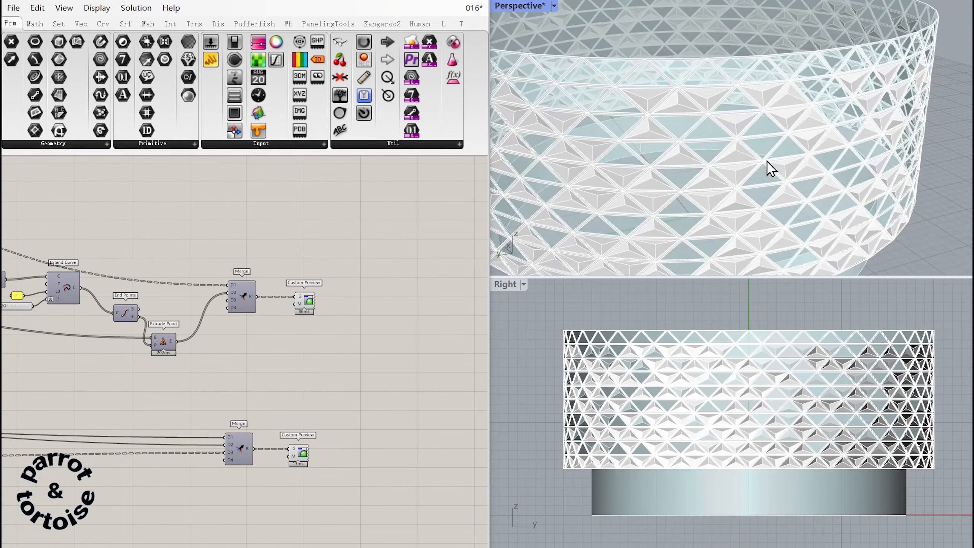
{"action": "scroll", "coordinate": [811, 145], "scroll_direction": "up", "scroll_amount": 5}
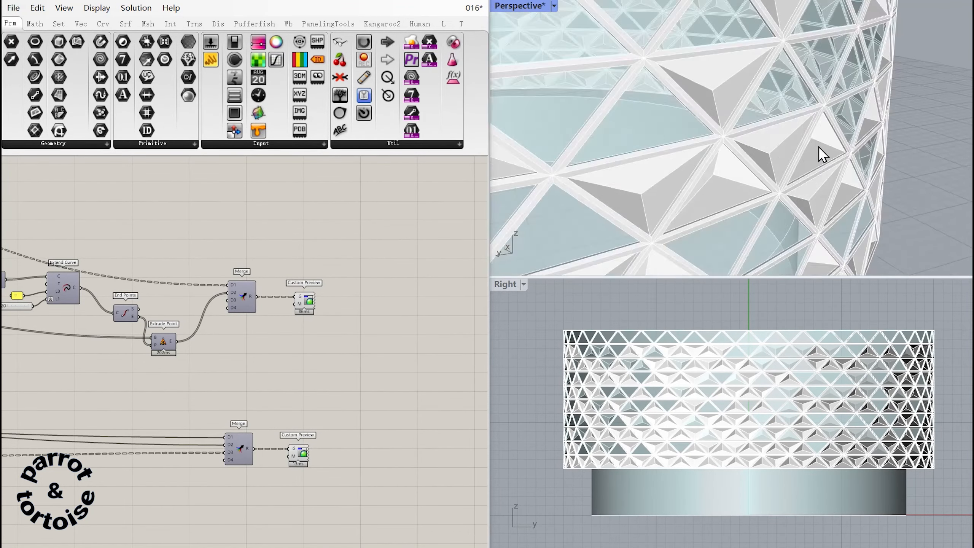
{"action": "scroll", "coordinate": [802, 142], "scroll_direction": "down", "scroll_amount": 10}
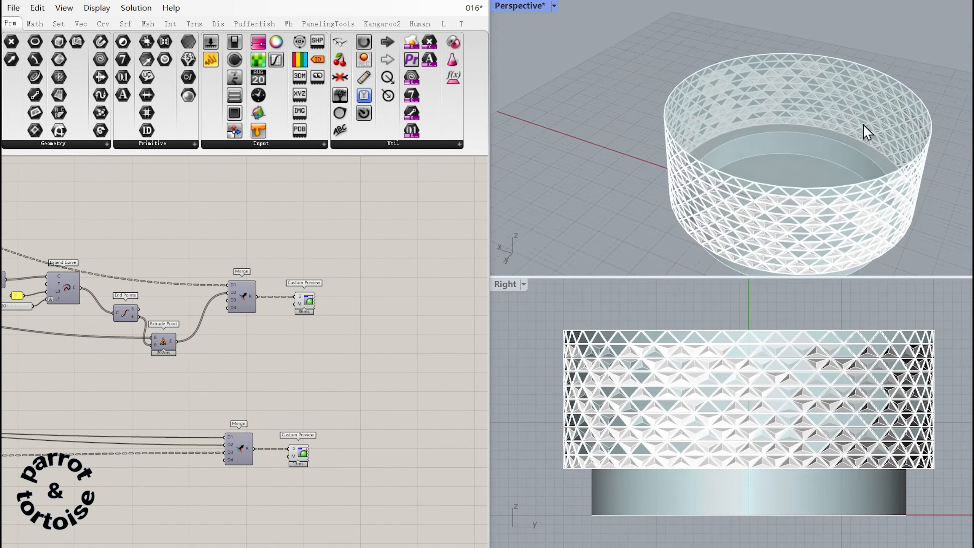
{"action": "scroll", "coordinate": [809, 148], "scroll_direction": "up", "scroll_amount": 10}
{"action": "scroll", "coordinate": [801, 111], "scroll_direction": "down", "scroll_amount": 3}
{"action": "scroll", "coordinate": [803, 112], "scroll_direction": "up", "scroll_amount": 3}
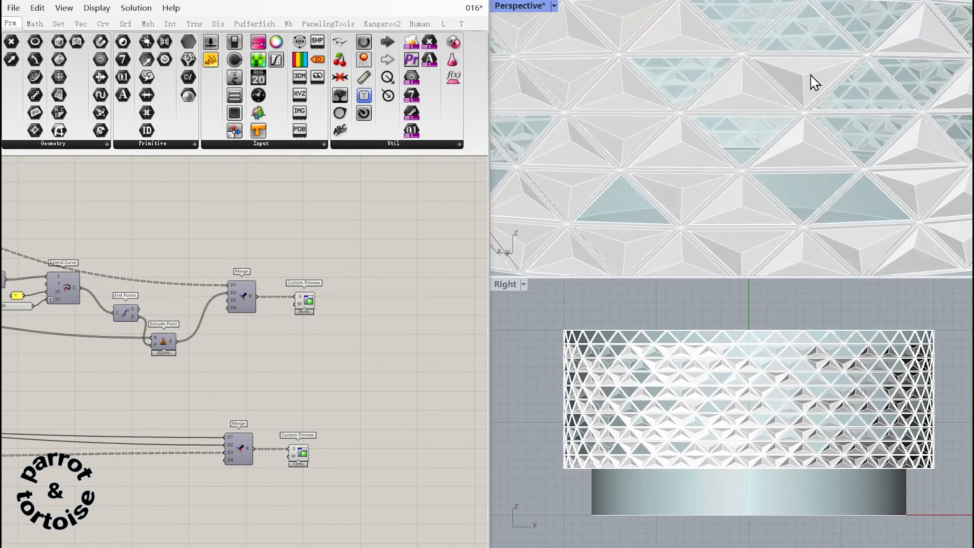
{"action": "scroll", "coordinate": [814, 83], "scroll_direction": "down", "scroll_amount": 8}
{"action": "scroll", "coordinate": [718, 143], "scroll_direction": "up", "scroll_amount": 4}
{"action": "scroll", "coordinate": [652, 96], "scroll_direction": "down", "scroll_amount": 7}
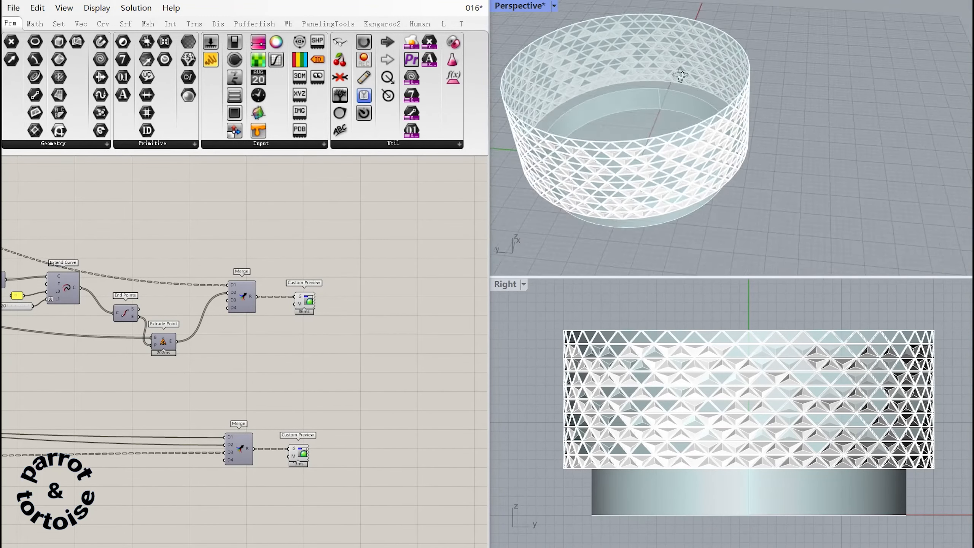
{"action": "scroll", "coordinate": [741, 90], "scroll_direction": "up", "scroll_amount": 5}
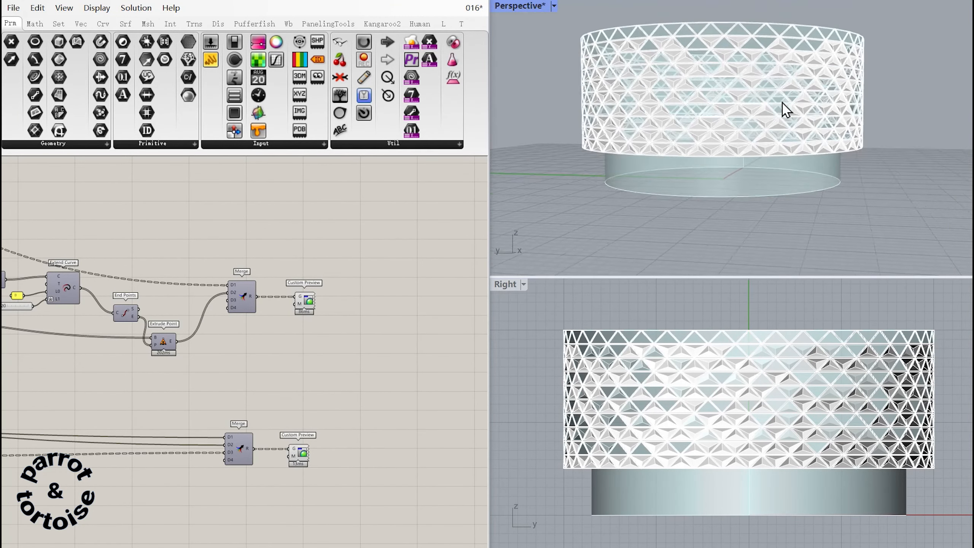
Try a seed of 81 and a jitter of 0.293 on the Jitter component.
{"action": "right_click_drag", "start_coordinate": [154, 282], "coordinate": [378, 226]}
{"action": "right_click_drag", "start_coordinate": [376, 329], "coordinate": [399, 313]}
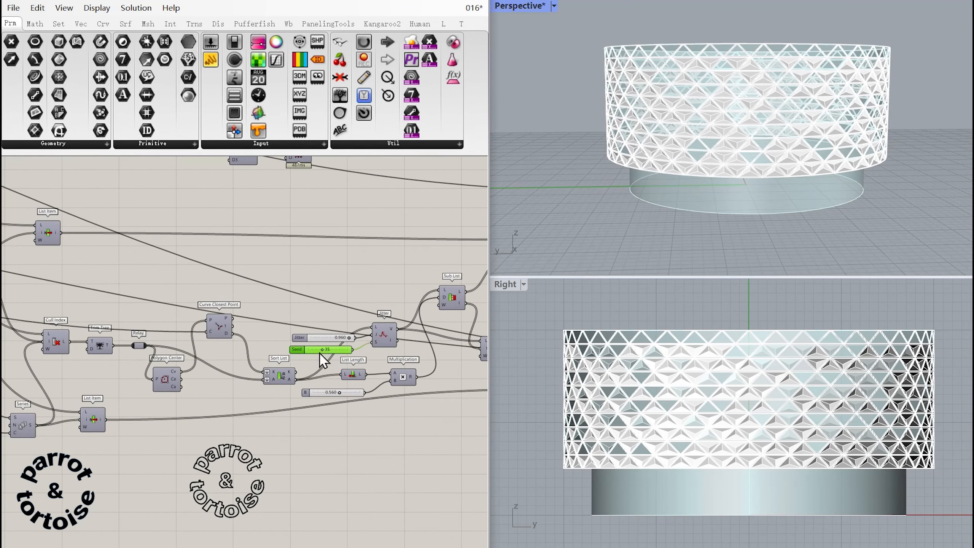
{"action": "left_click_drag", "start_coordinate": [323, 352], "coordinate": [340, 350]}
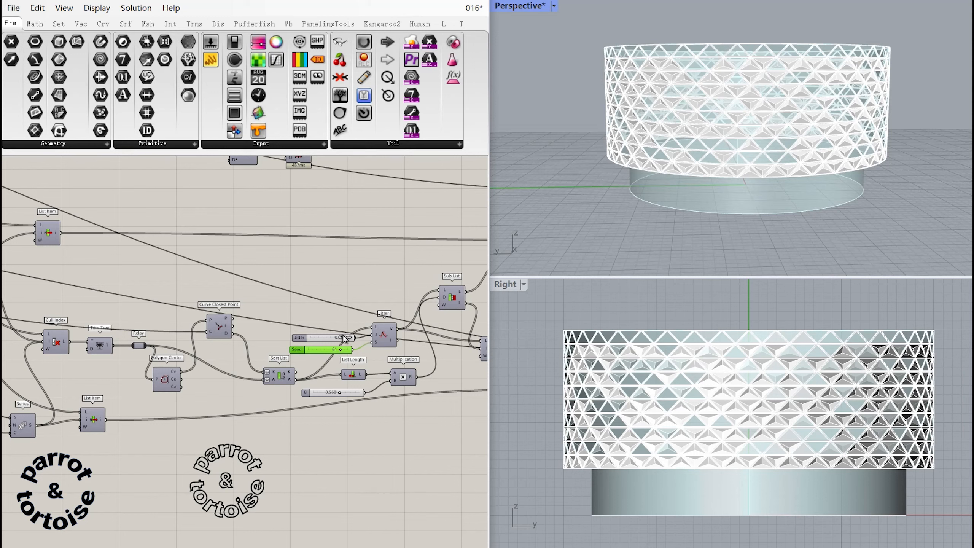
{"action": "left_click_drag", "start_coordinate": [344, 338], "coordinate": [323, 341]}
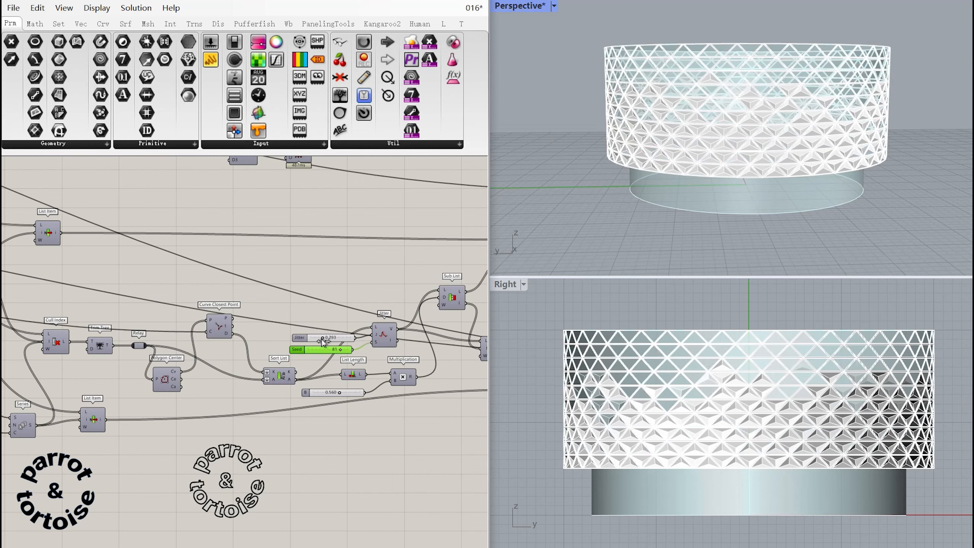
Set the Multiplication's B factor to 0.252, and the Jitter component's jitter to 0.716 and seed to 23.
{"action": "left_click_drag", "start_coordinate": [349, 396], "coordinate": [326, 399]}
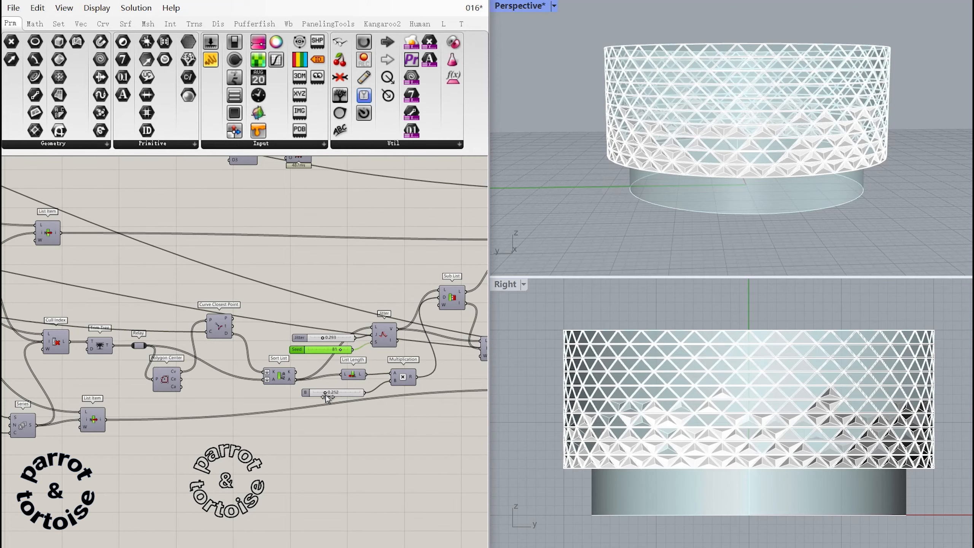
{"action": "right_click_drag", "start_coordinate": [794, 150], "coordinate": [904, 146]}
{"action": "scroll", "coordinate": [904, 141], "scroll_direction": "down", "scroll_amount": 5}
{"action": "scroll", "coordinate": [863, 144], "scroll_direction": "up", "scroll_amount": 8}
{"action": "right_click_drag", "start_coordinate": [832, 149], "coordinate": [856, 168]}
{"action": "mouse_move", "coordinate": [342, 351]}
{"action": "left_mouse_down"}
{"action": "mouse_move", "coordinate": [318, 352]}
{"action": "mouse_move", "coordinate": [343, 341]}
{"action": "left_mouse_up"}
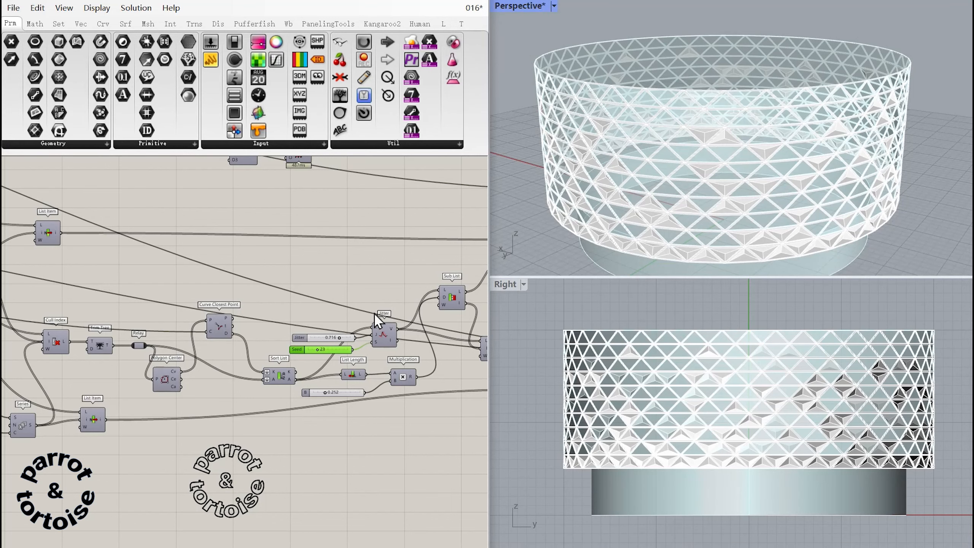
Examine the new distribution of pyramid and flat panels close up in the perspective view.
{"action": "right_click_drag", "start_coordinate": [389, 282], "coordinate": [110, 320]}
{"action": "right_click_drag", "start_coordinate": [294, 305], "coordinate": [31, 307]}
{"action": "right_click_drag", "start_coordinate": [419, 338], "coordinate": [281, 341]}
{"action": "right_click_drag", "start_coordinate": [812, 198], "coordinate": [804, 138]}
{"action": "scroll", "coordinate": [732, 202], "scroll_direction": "up", "scroll_amount": 7}
{"action": "scroll", "coordinate": [828, 96], "scroll_direction": "down", "scroll_amount": 4}
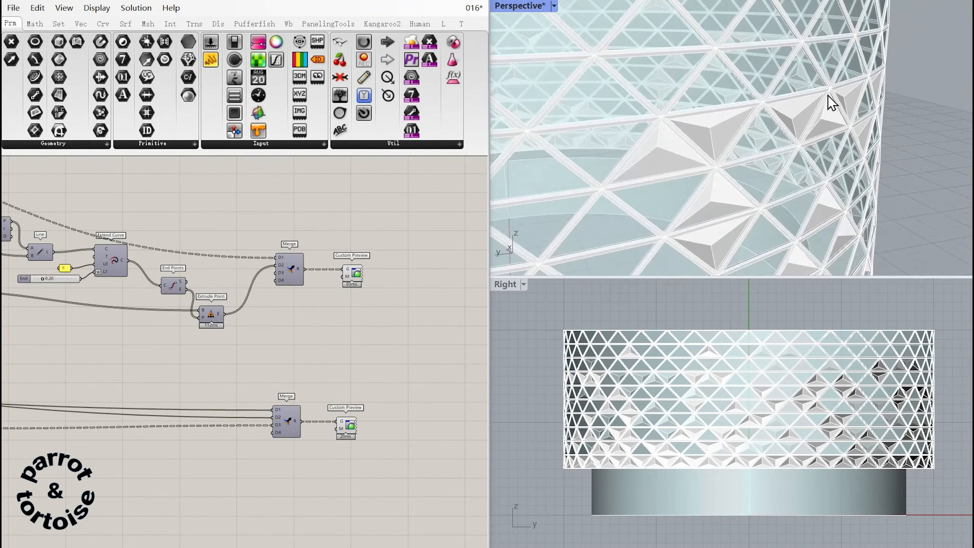